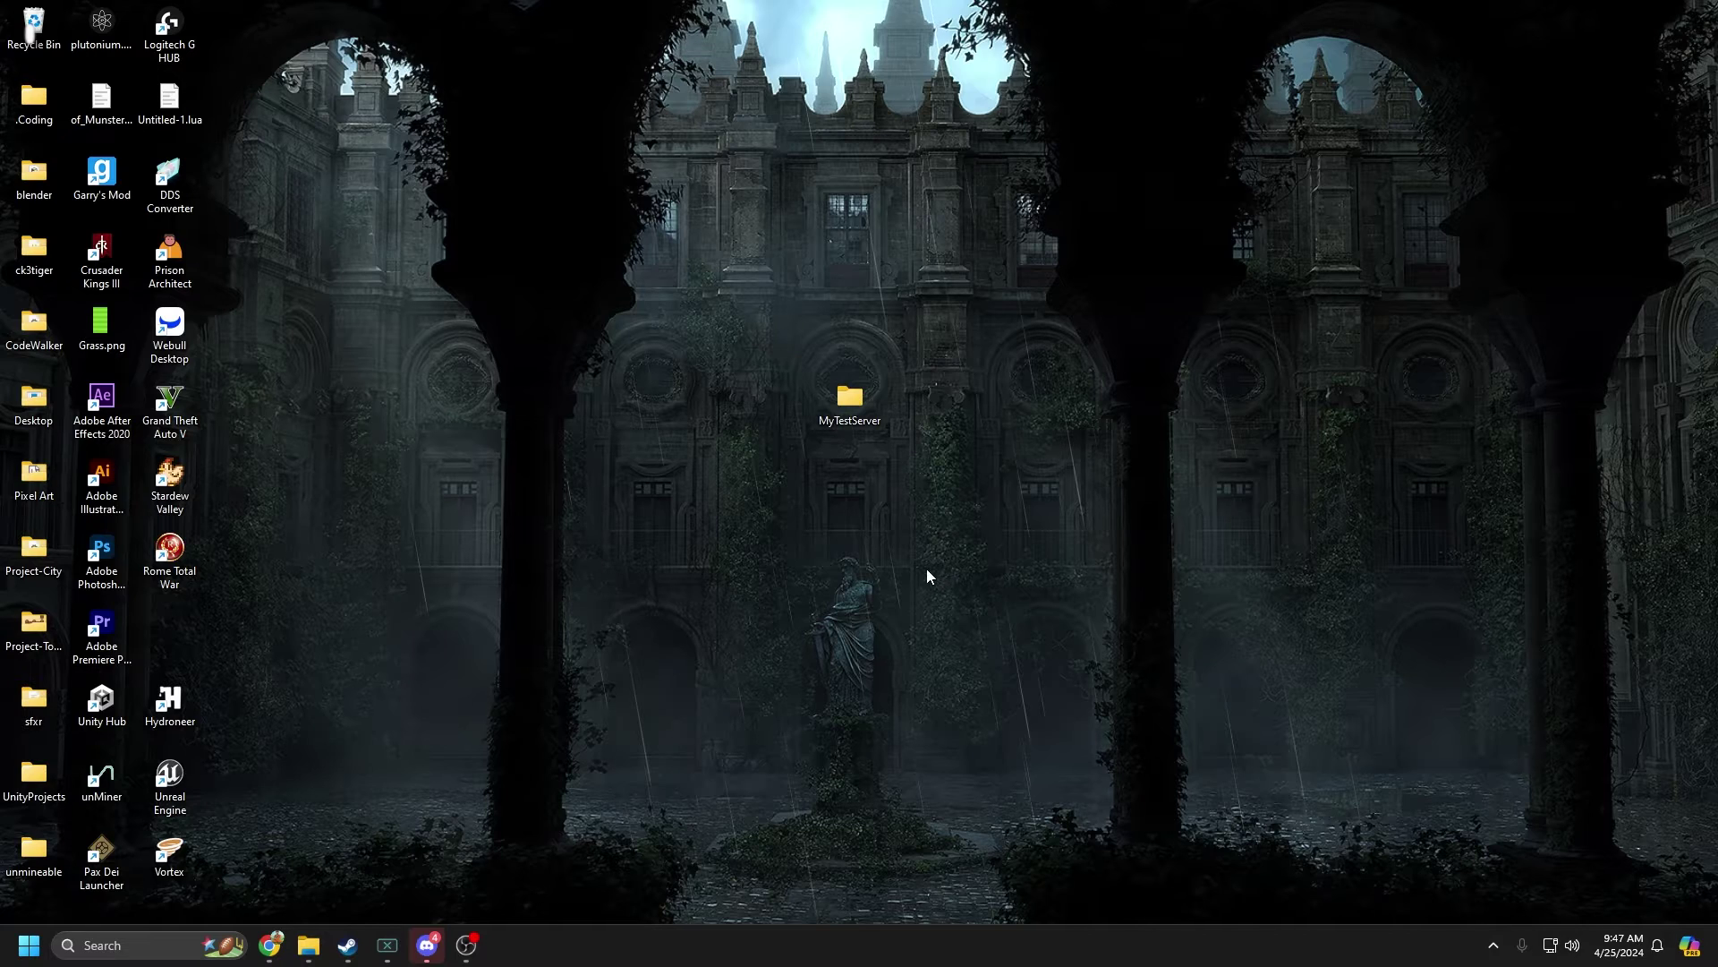
pyautogui.moveTo(670, 254); pyautogui.dragTo(1089, 587)
pyautogui.click(1088, 587)
# Switch to Chrome, open the downloaded server.7z archive, and minimize the browser.
pyautogui.click(269, 945)
pyautogui.middleClick(548, 9)
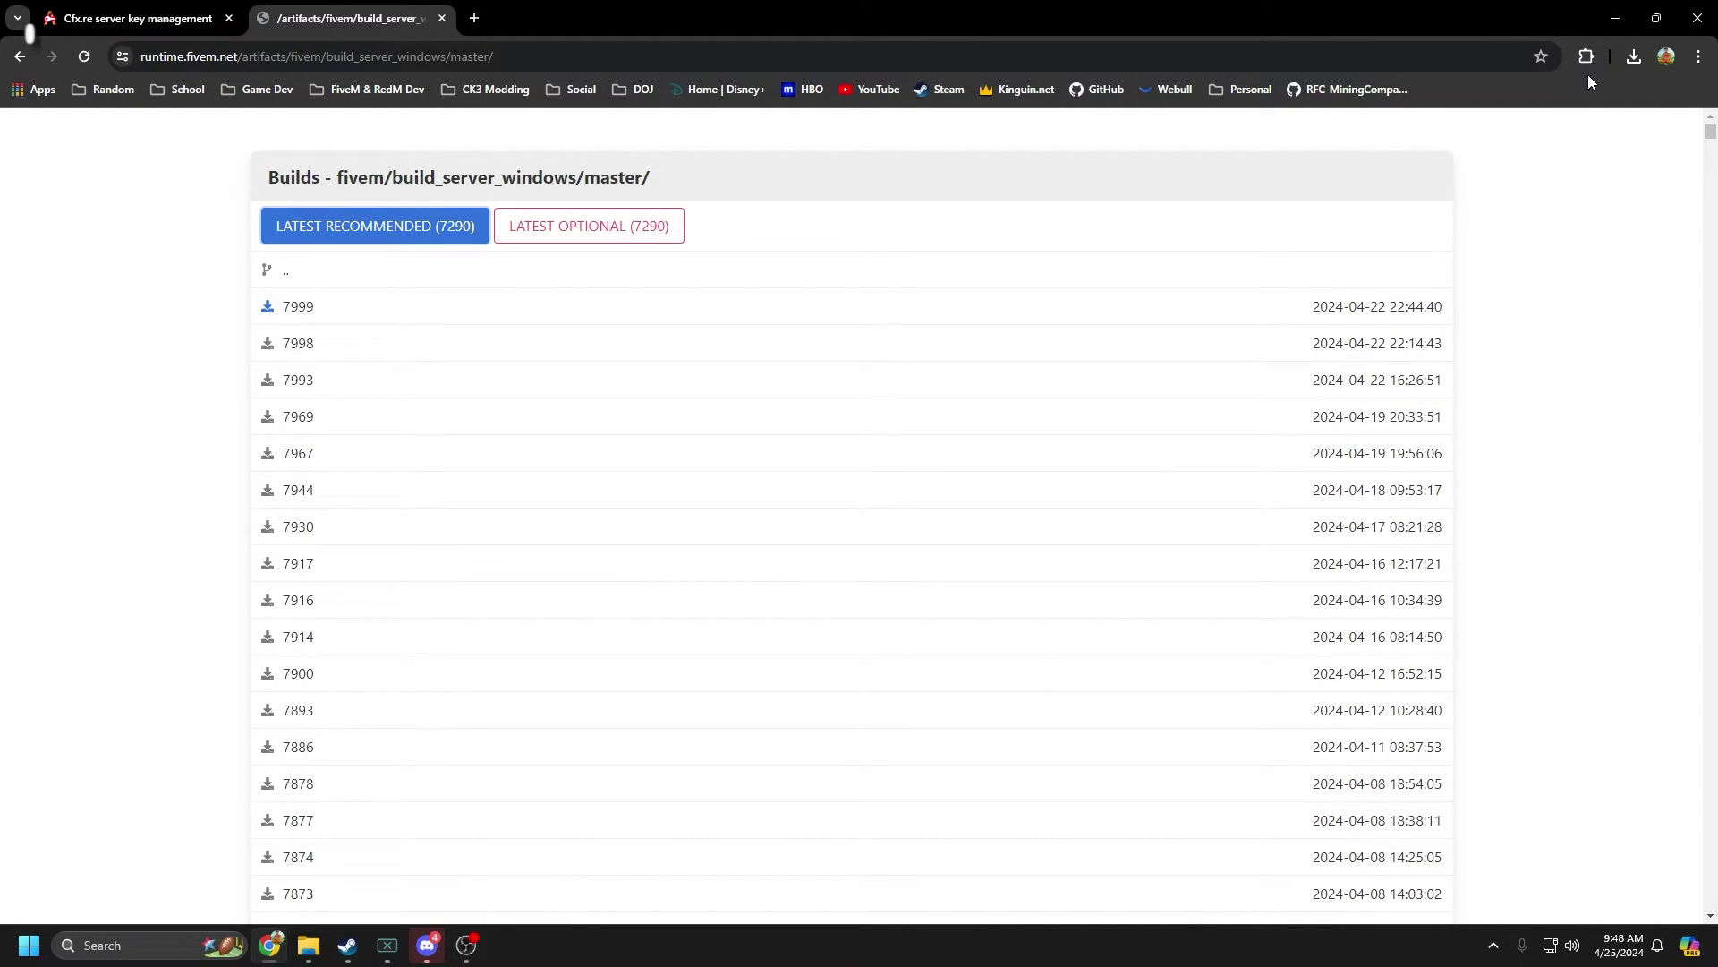
pyautogui.click(1634, 56)
pyautogui.click(1591, 25)
pyautogui.click(1609, 20)
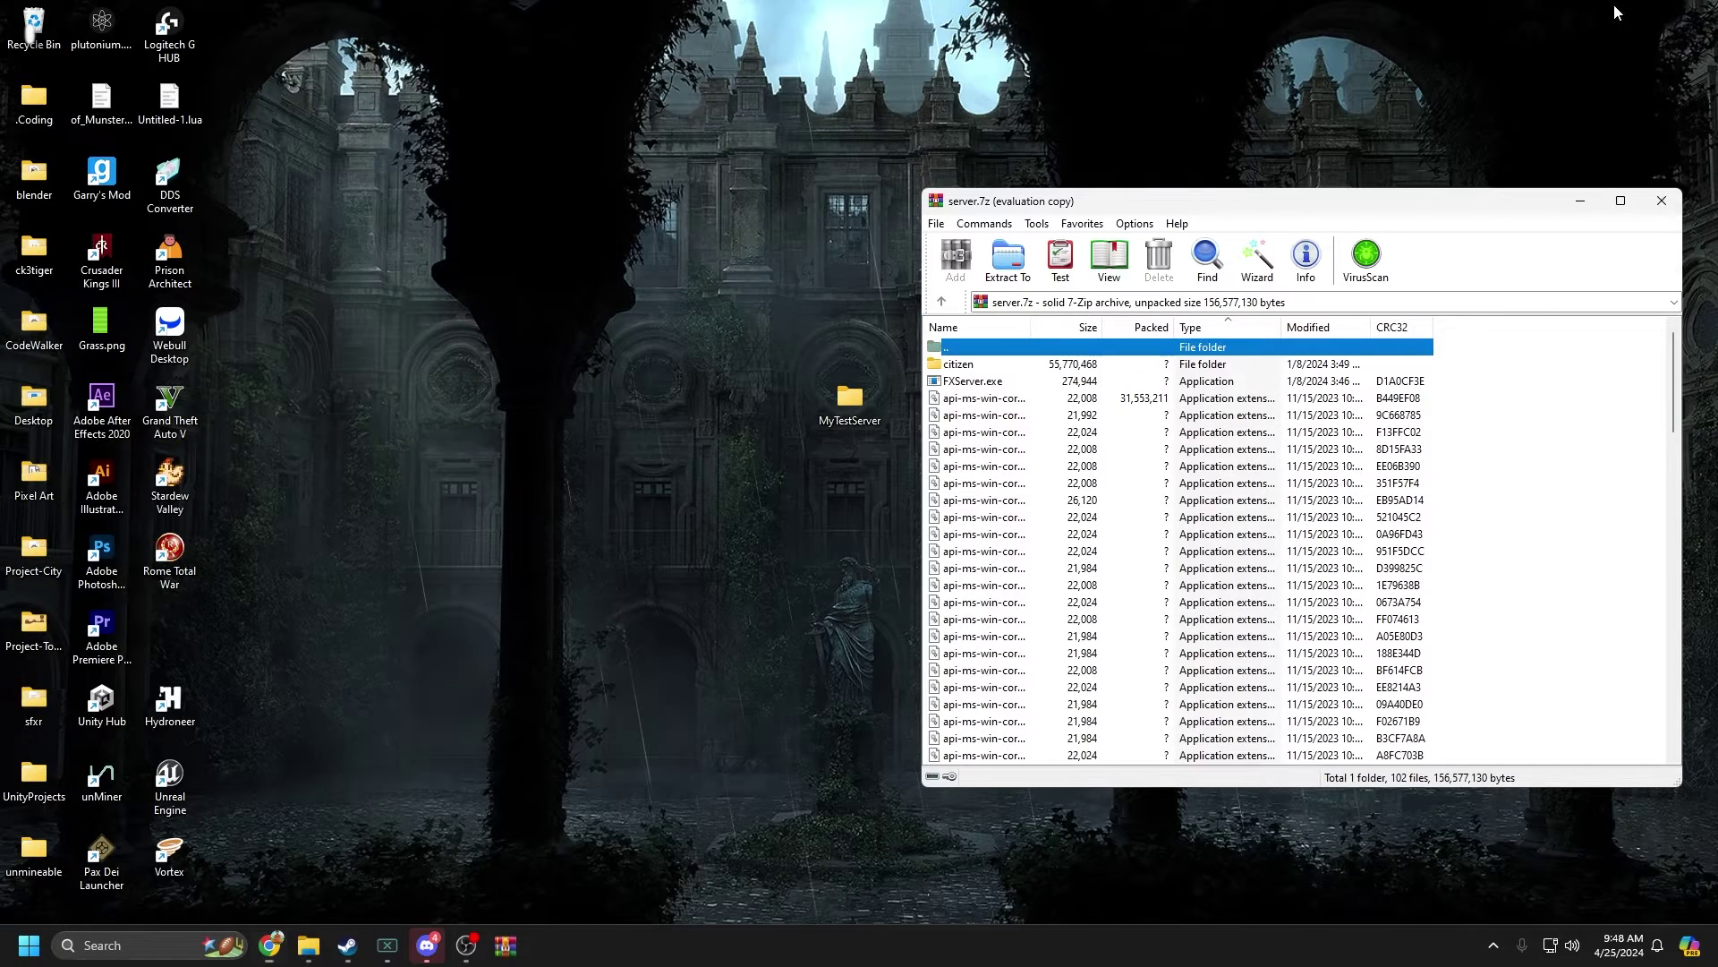
# Open the MyTestServer folder on the desktop and create a folder named server inside it.
pyautogui.doubleClick(851, 412)
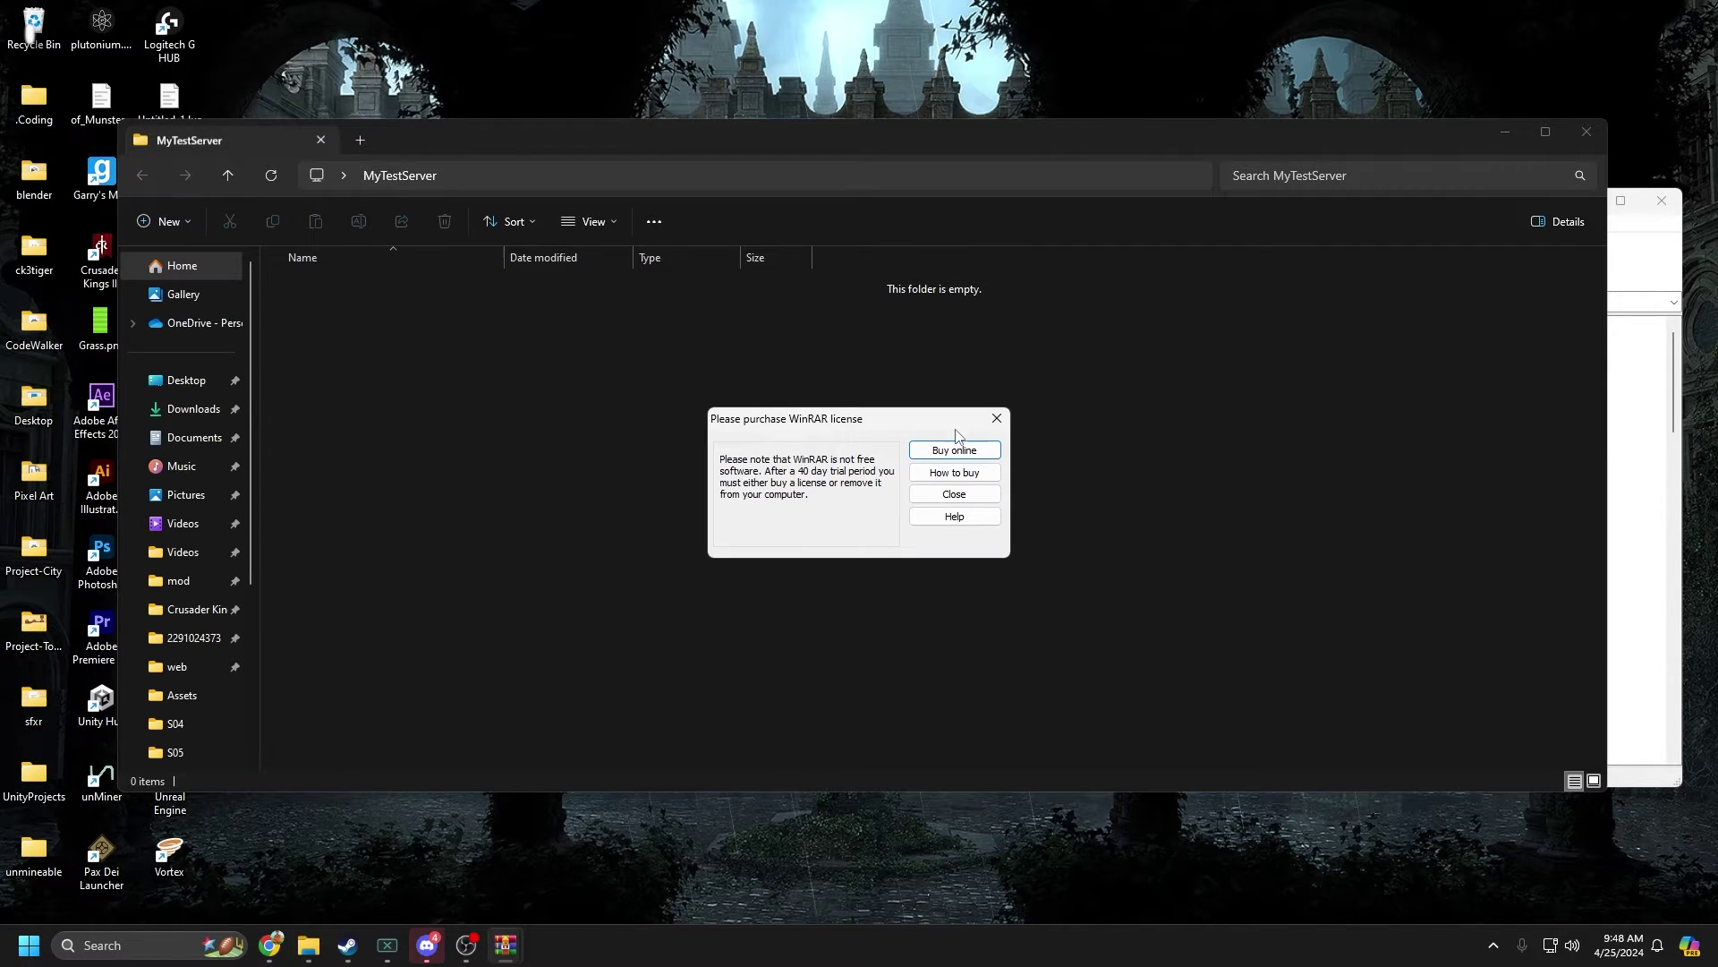
pyautogui.click(996, 418)
pyautogui.rightClick(631, 443)
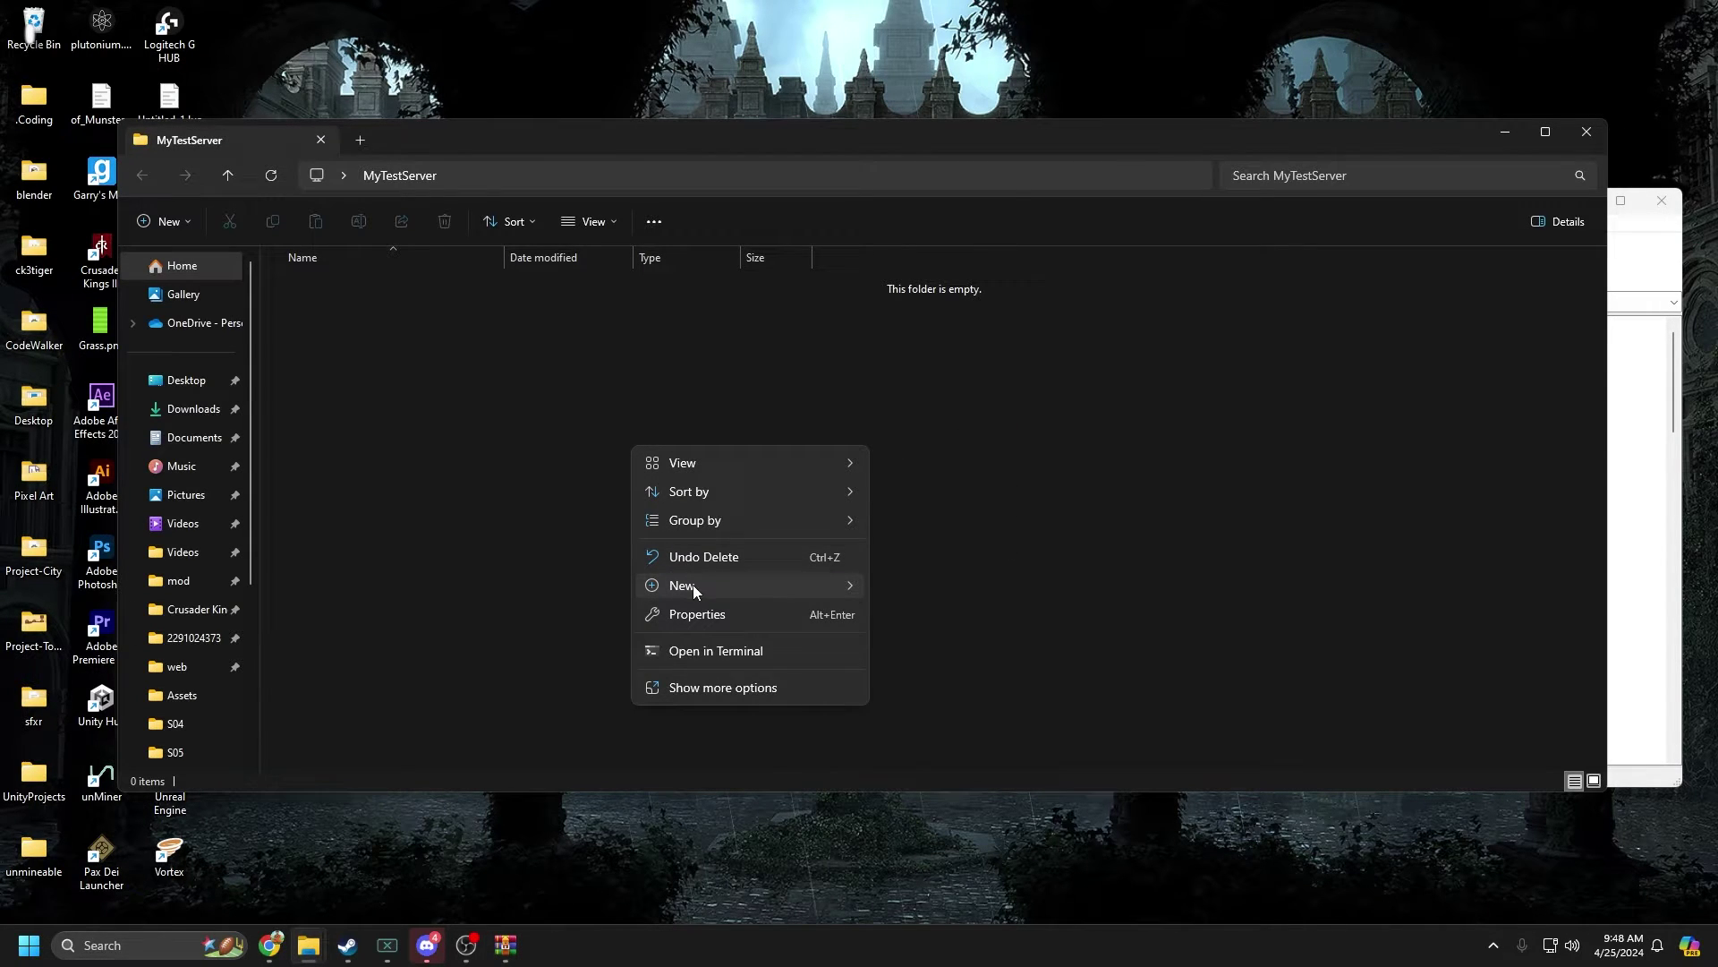
pyautogui.click(959, 599)
pyautogui.write('src')
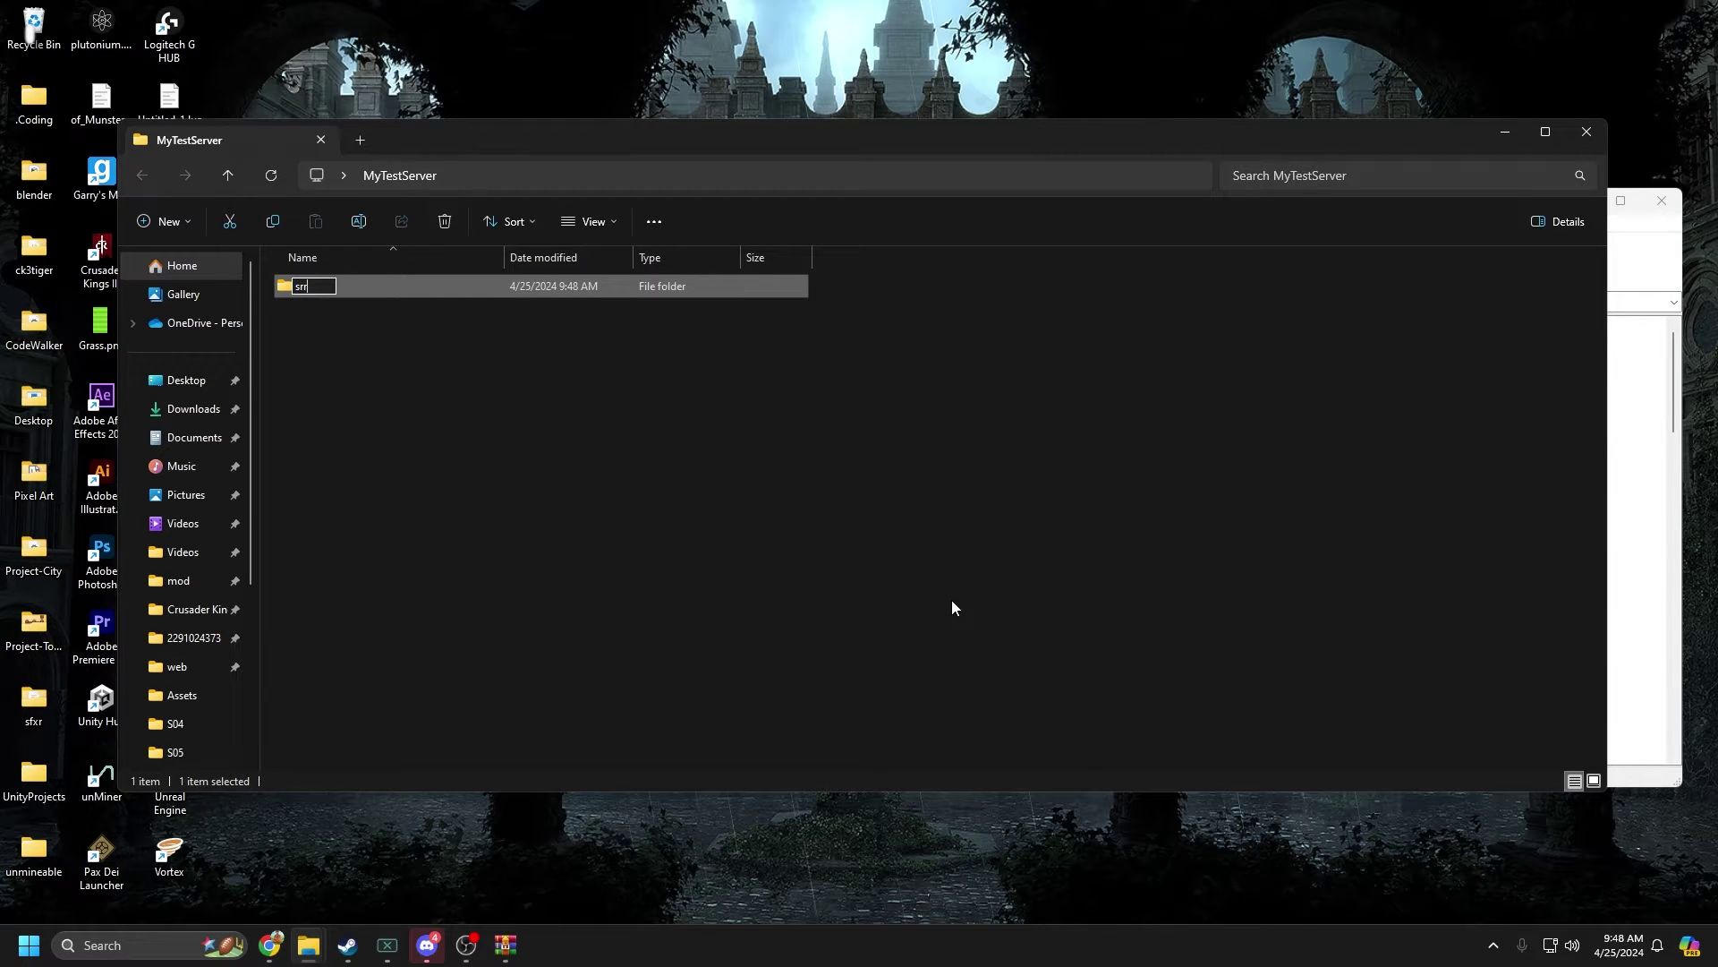
pyautogui.press('BackSpace')
pyautogui.press('BackSpace')
pyautogui.write('erver')
pyautogui.press('Return')
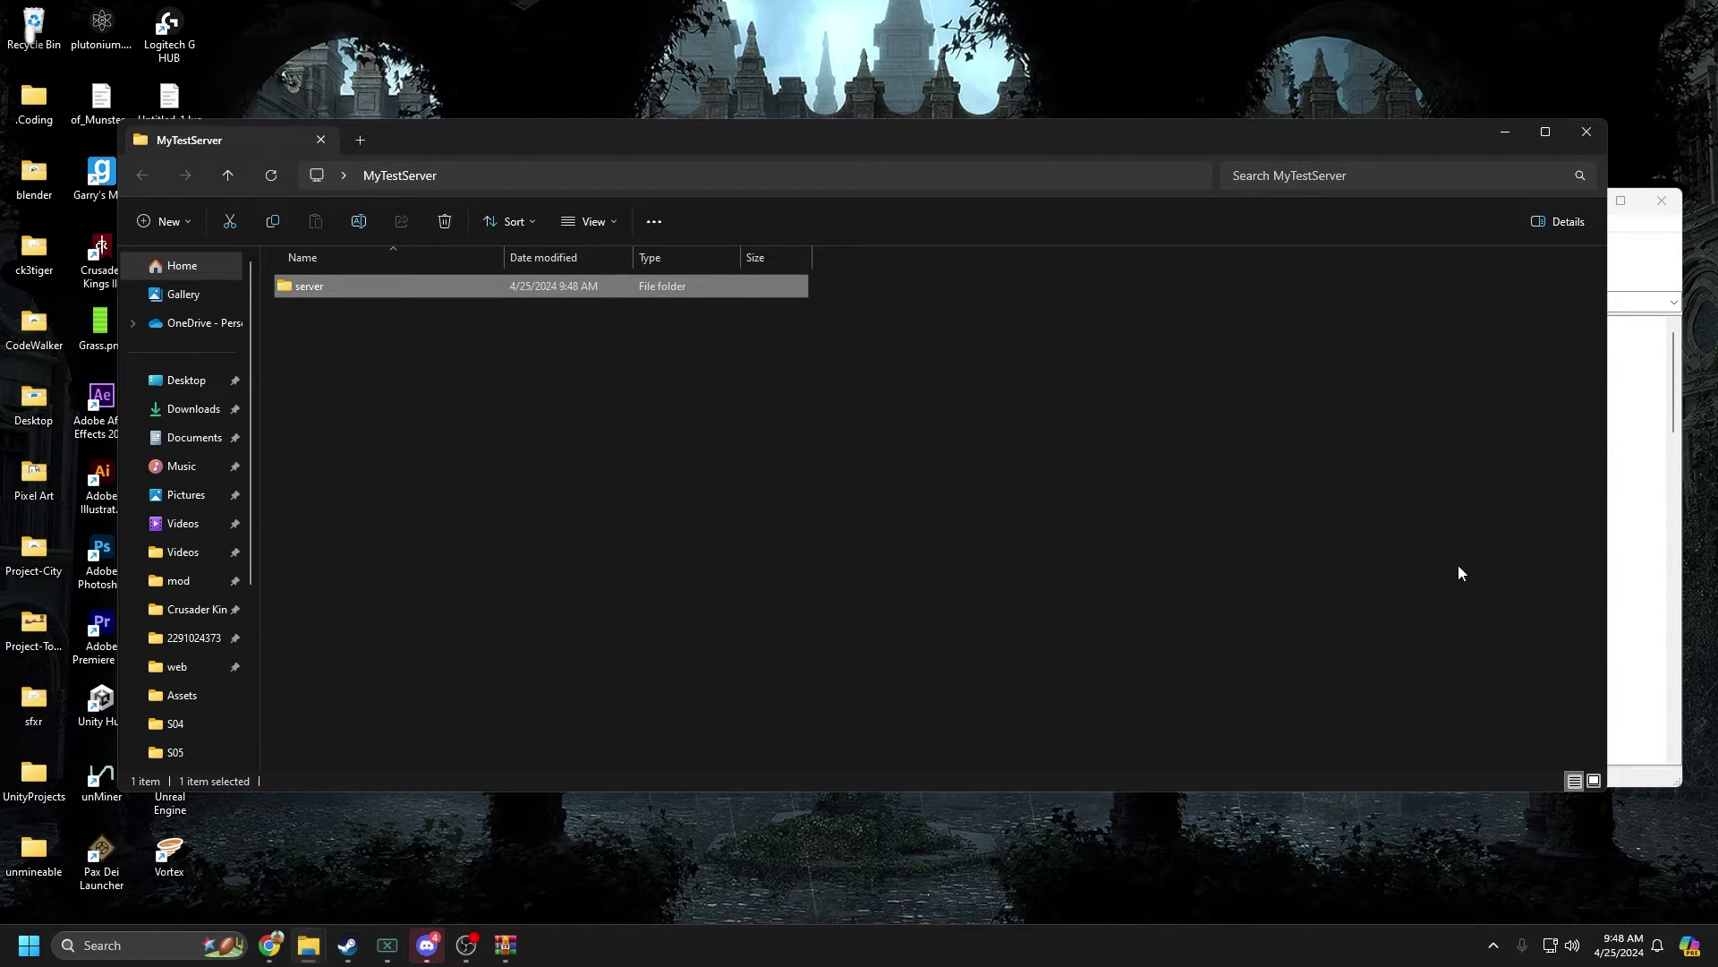
# Extract the entire contents of server.7z into the server folder and close the archive.
pyautogui.click(1647, 546)
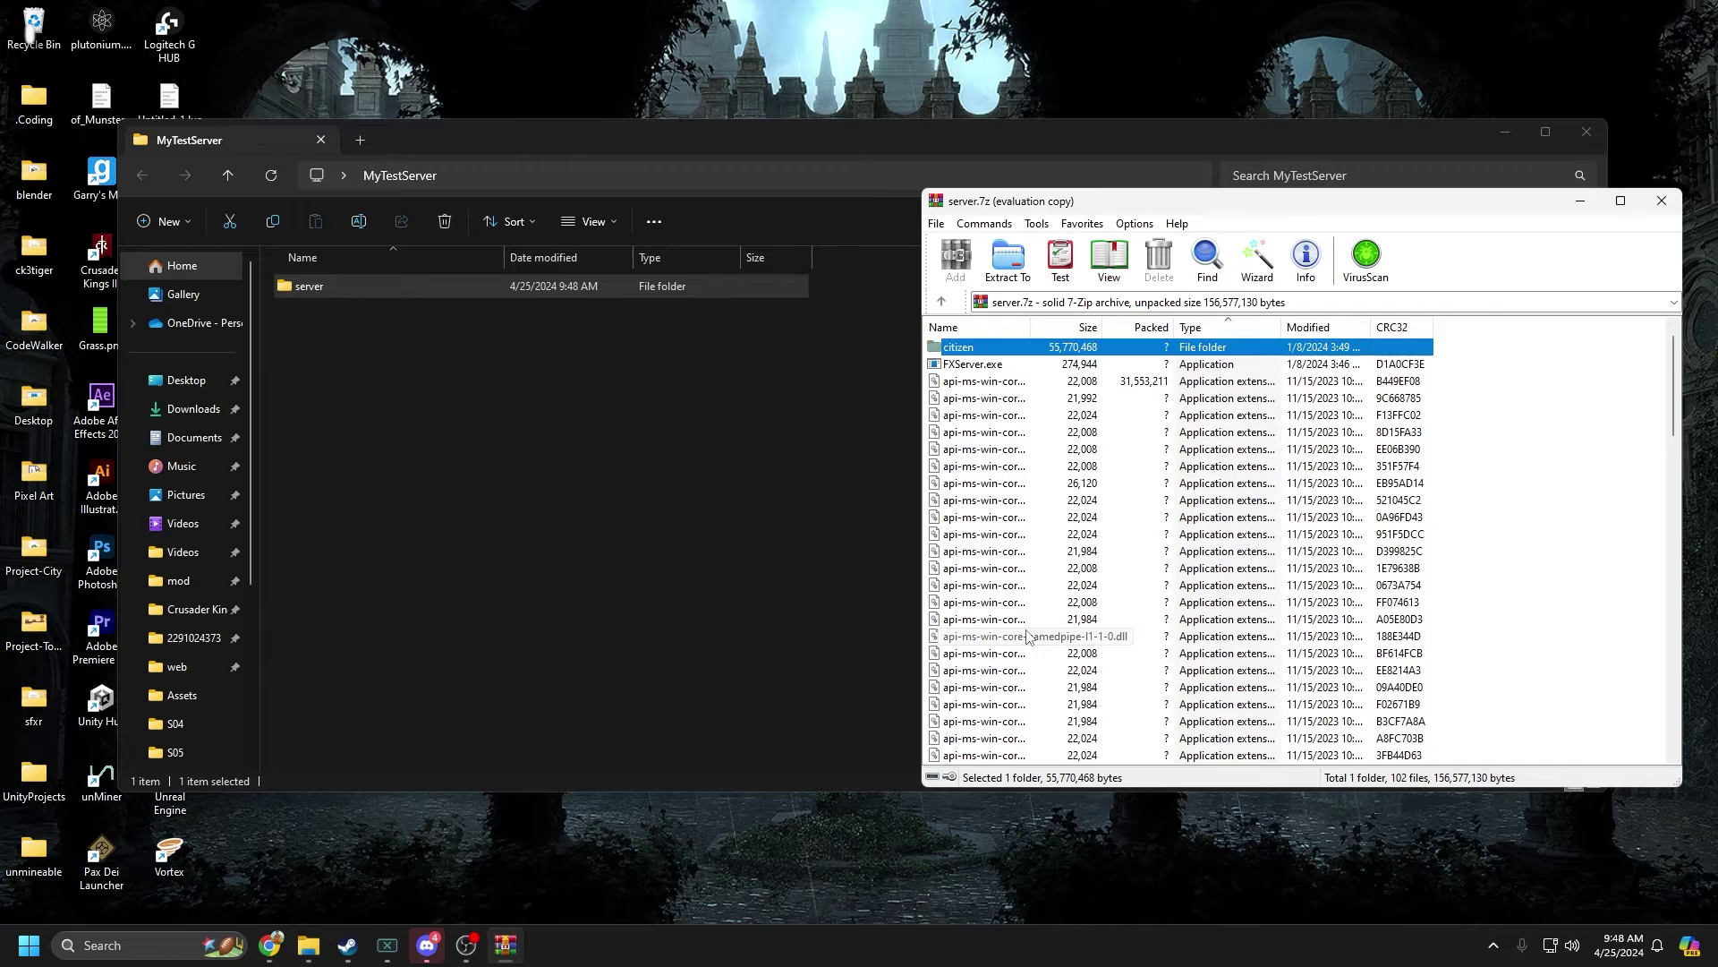
pyautogui.scroll(-20, 1026, 638)
pyautogui.hotkey('ctrl', 'a')
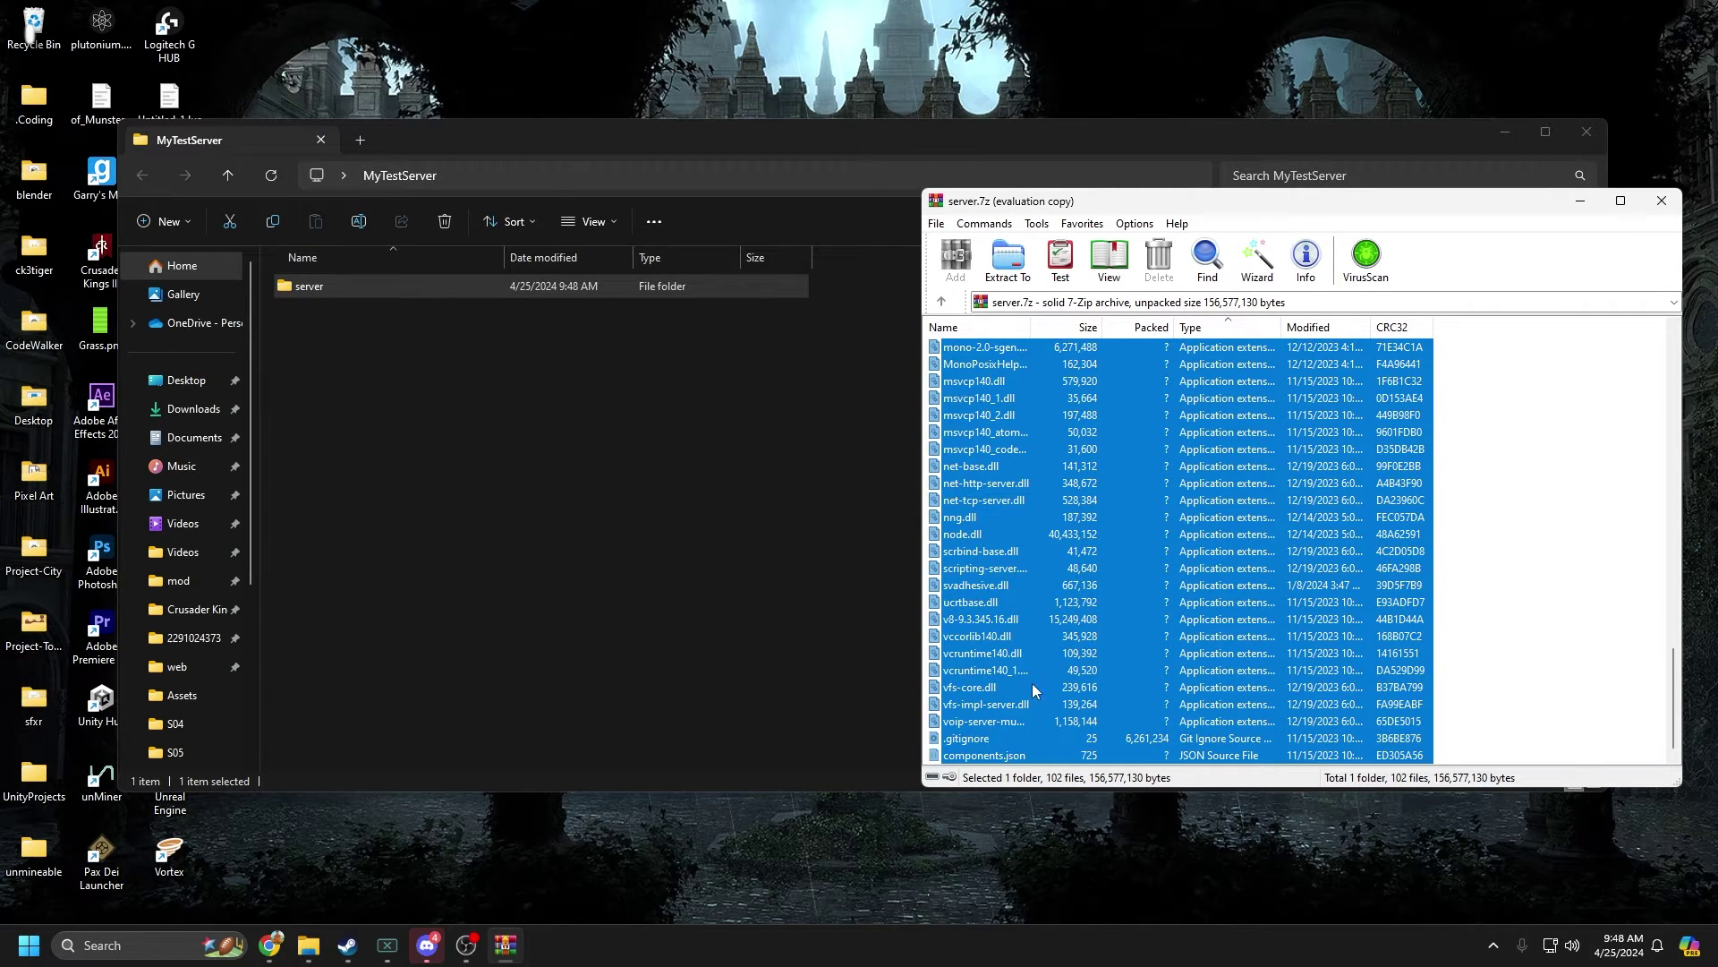
pyautogui.scroll(20, 1125, 422)
pyautogui.moveTo(976, 380); pyautogui.dragTo(855, 376)
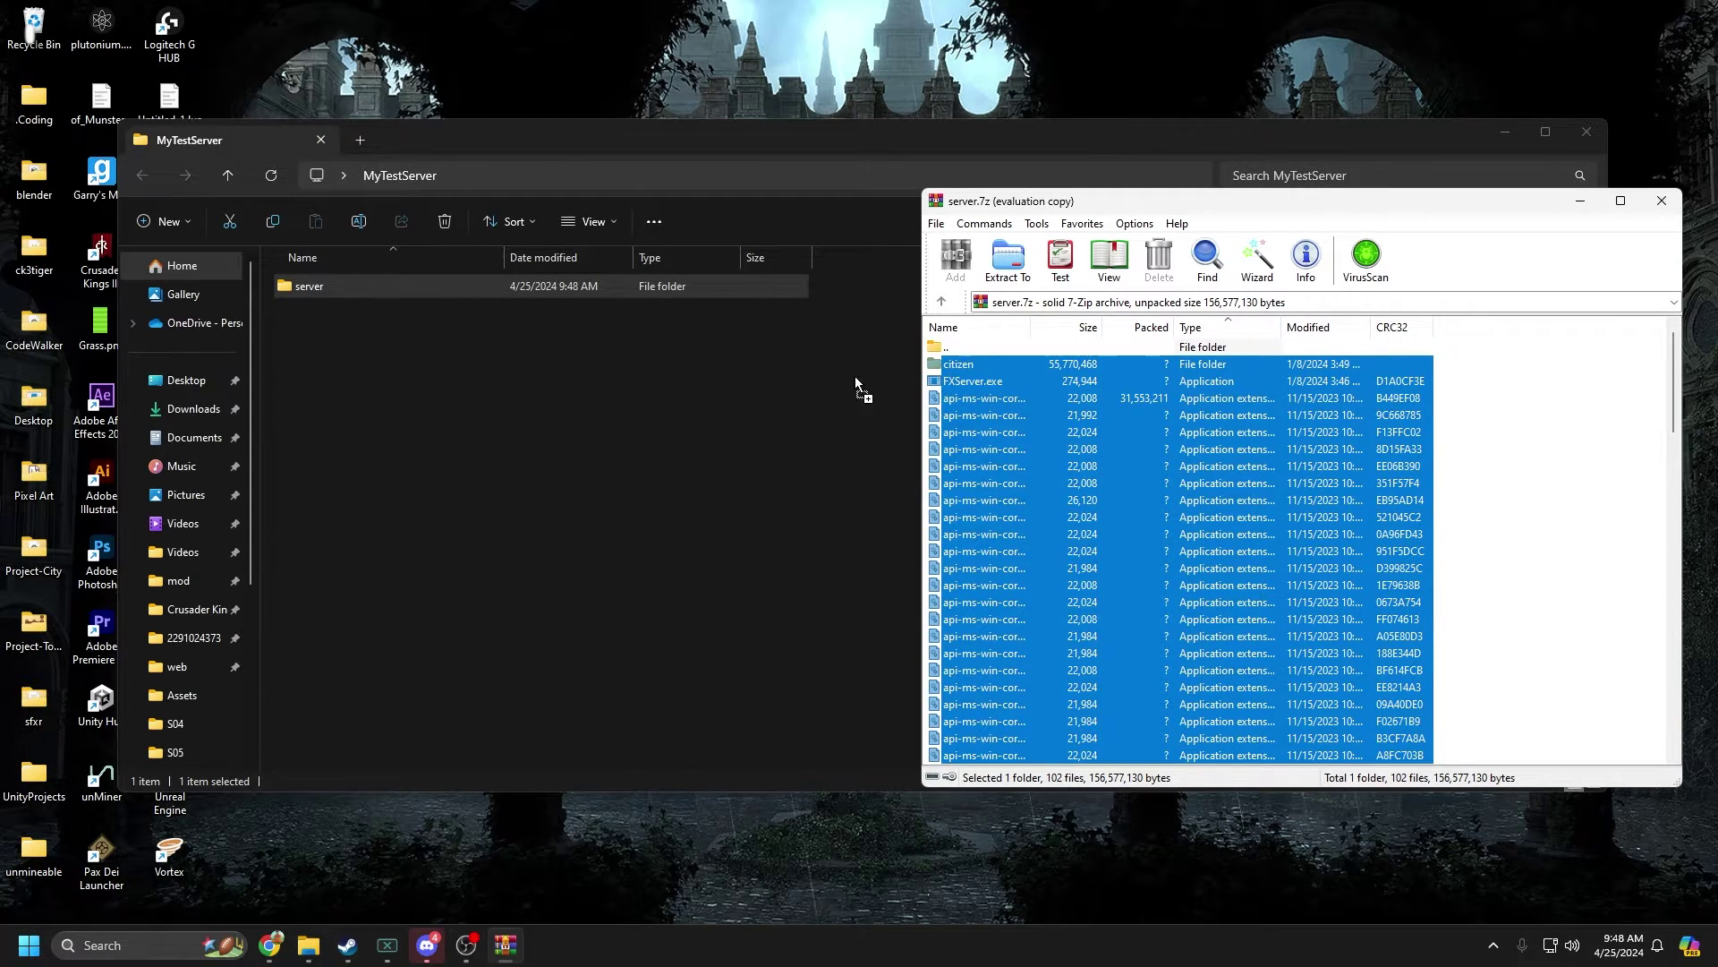
pyautogui.moveTo(623, 320); pyautogui.dragTo(542, 288)
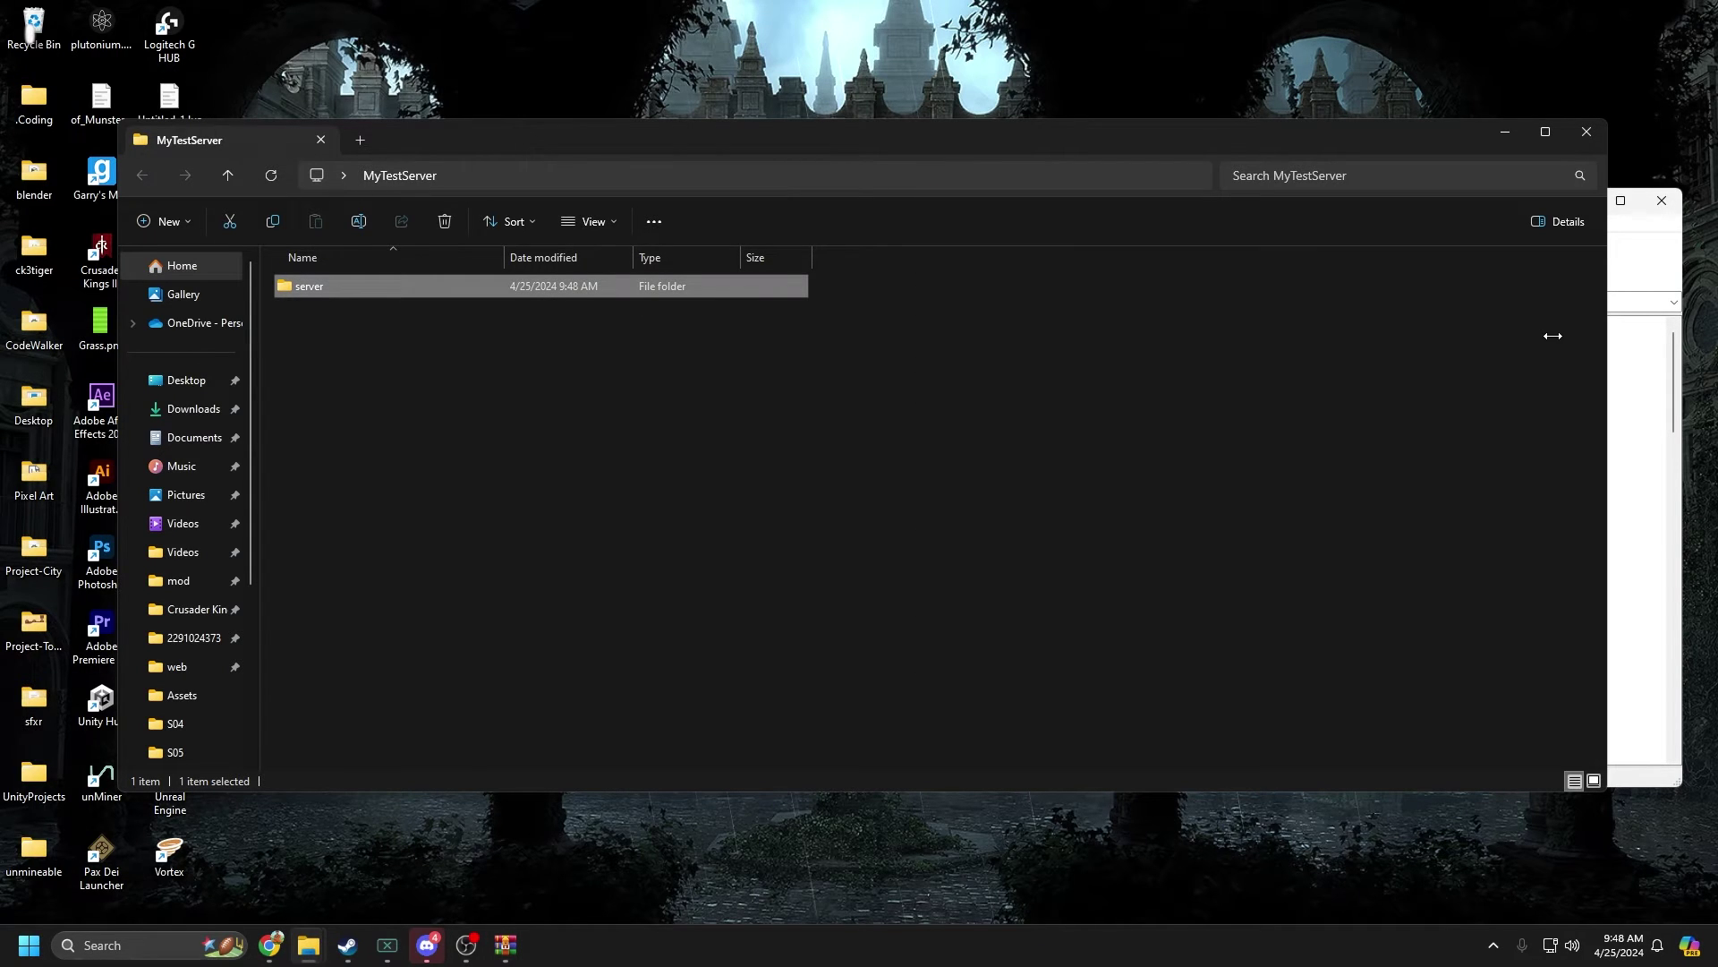
pyautogui.click(1662, 201)
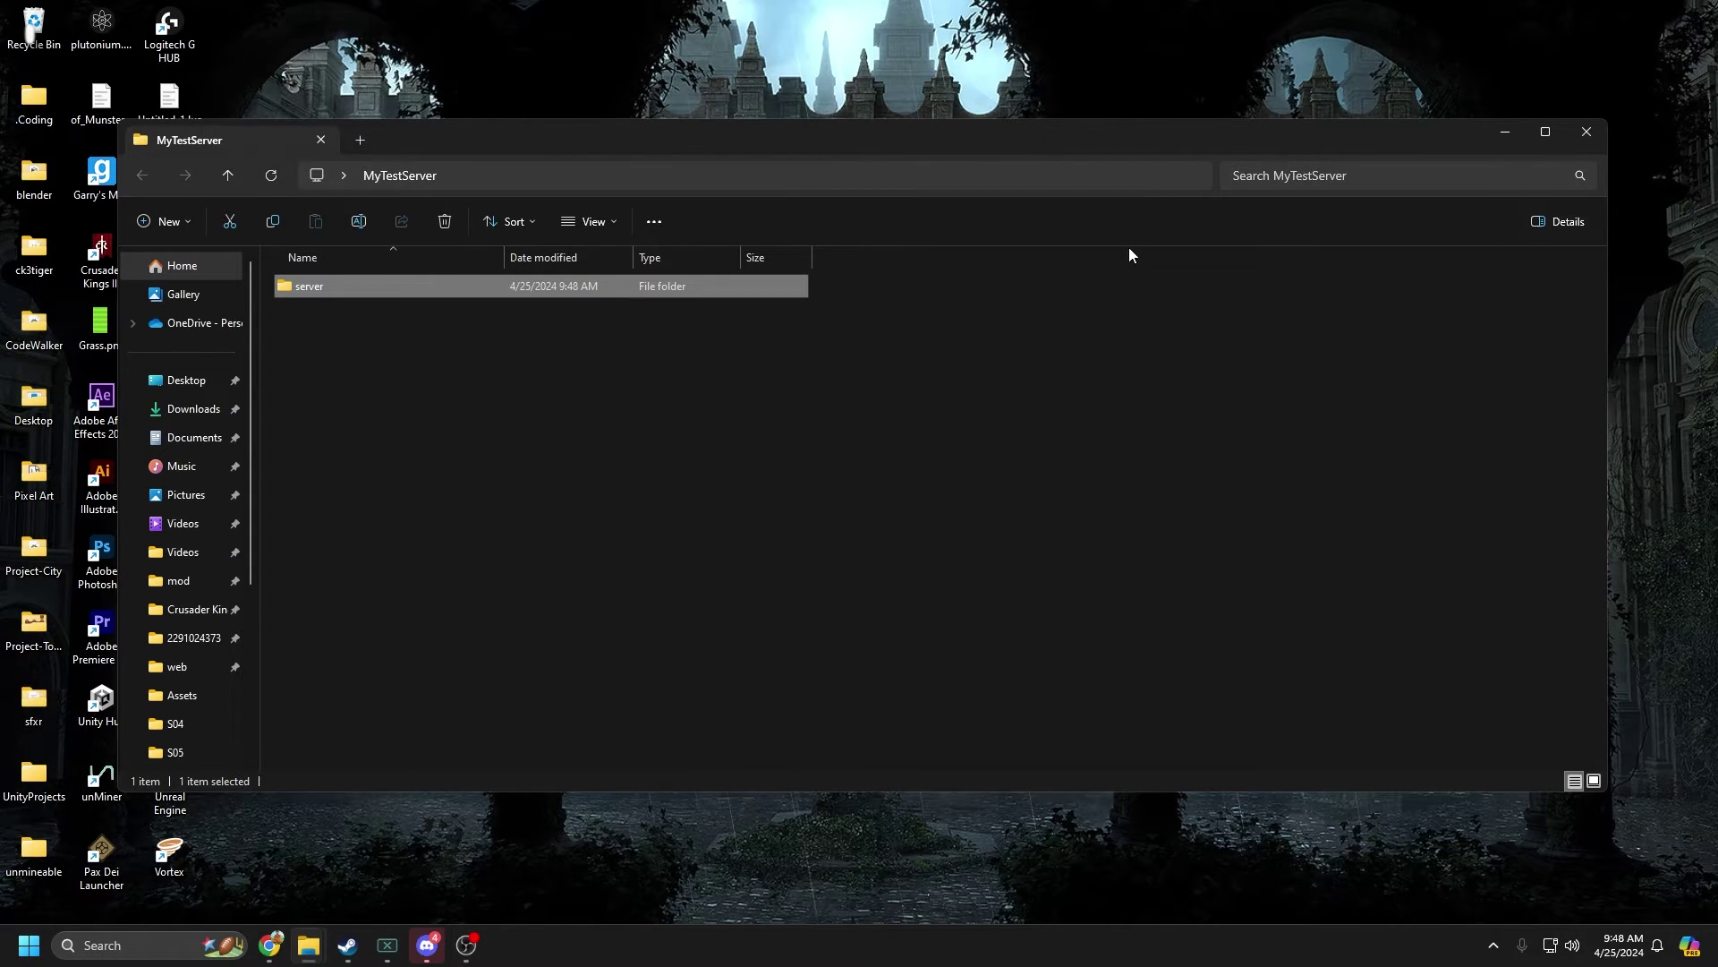
# Launch FXServer.exe from the server folder to start txAdmin.
pyautogui.doubleClick(517, 286)
pyautogui.scroll(-5, 488, 452)
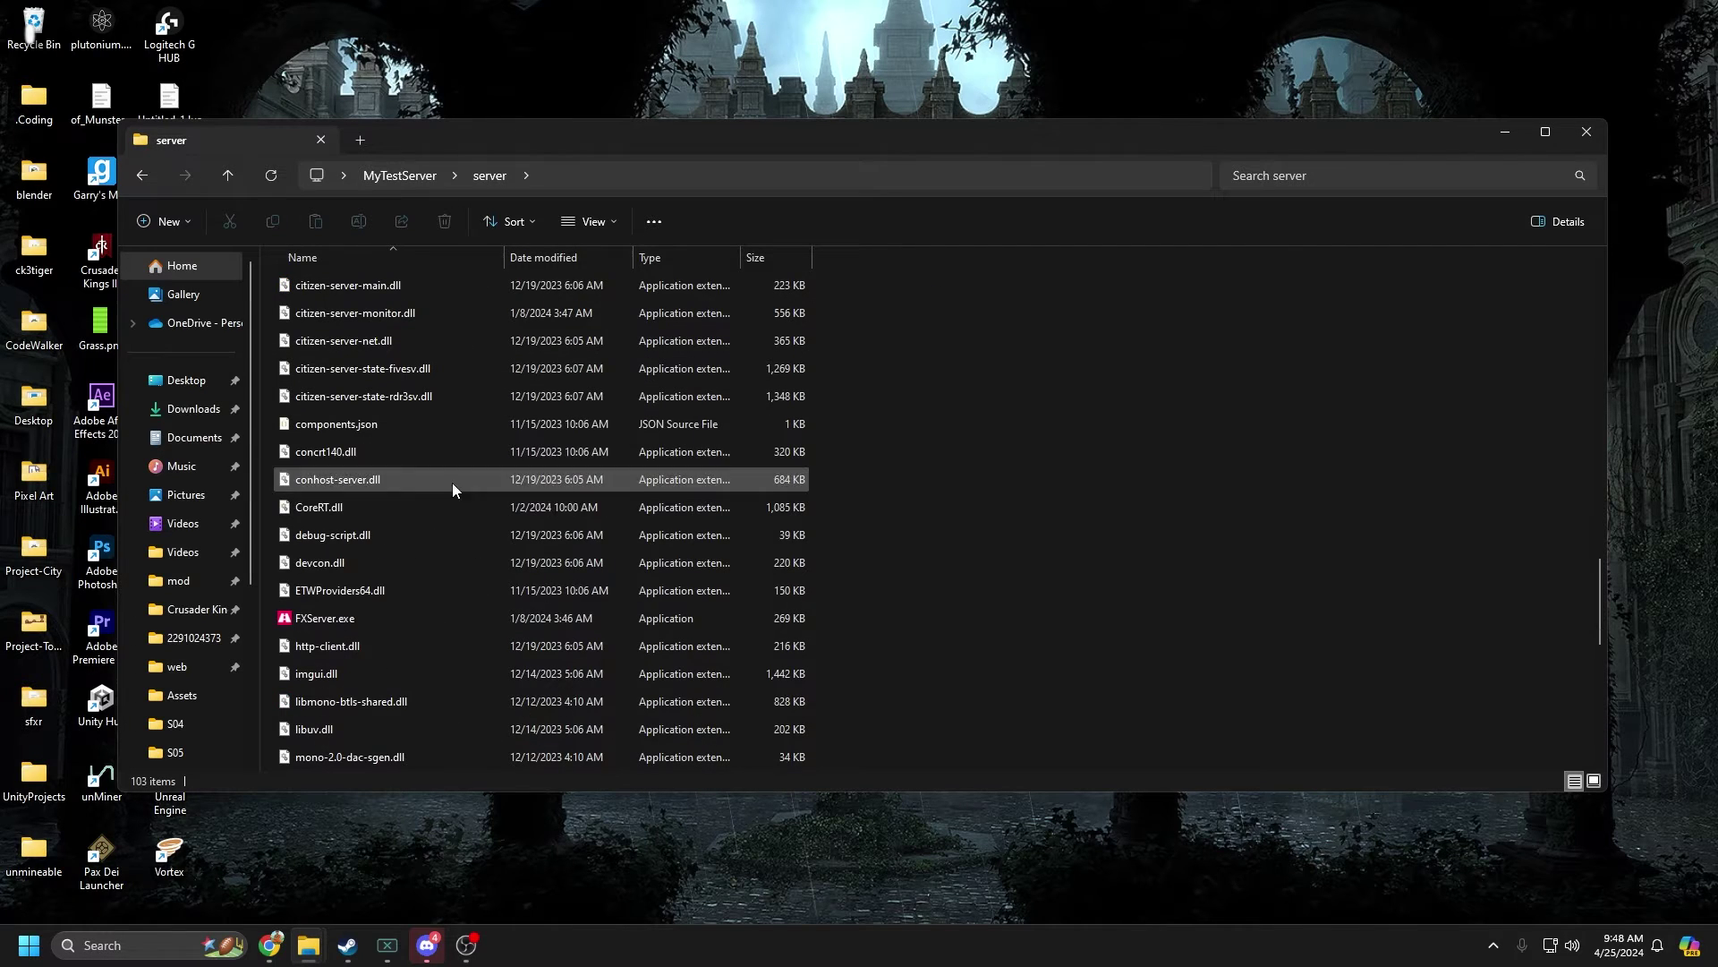
pyautogui.click(303, 621)
pyautogui.doubleClick(303, 621)
pyautogui.click(976, 89)
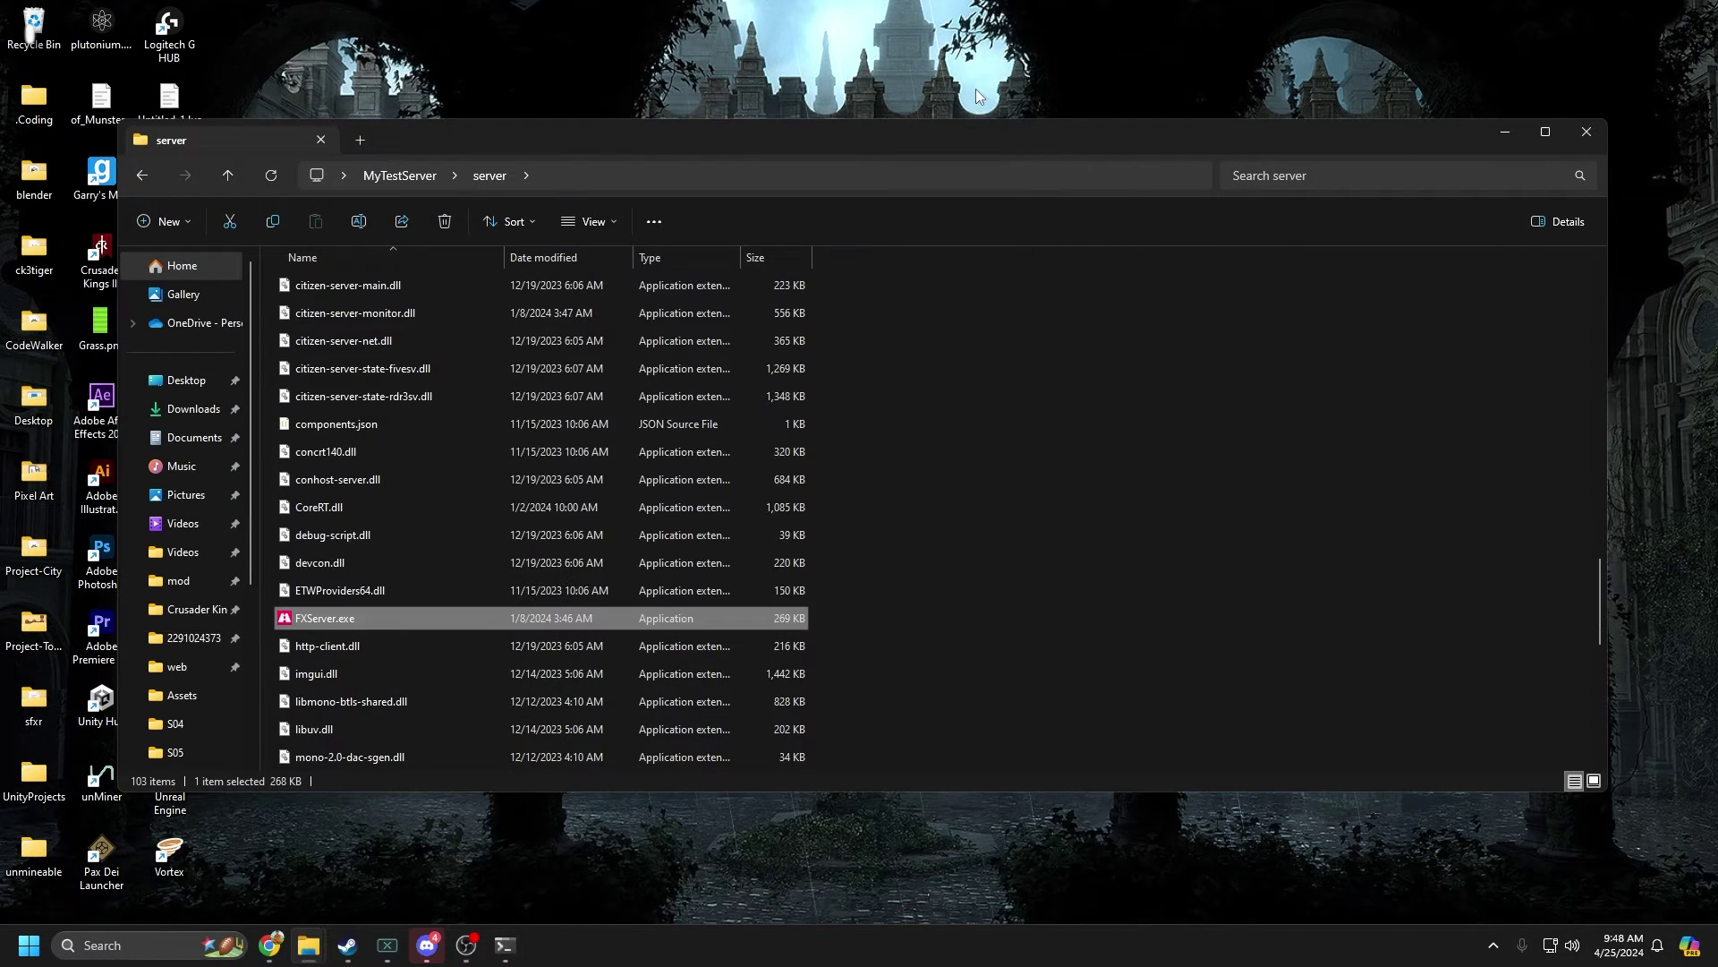
pyautogui.click(609, 855)
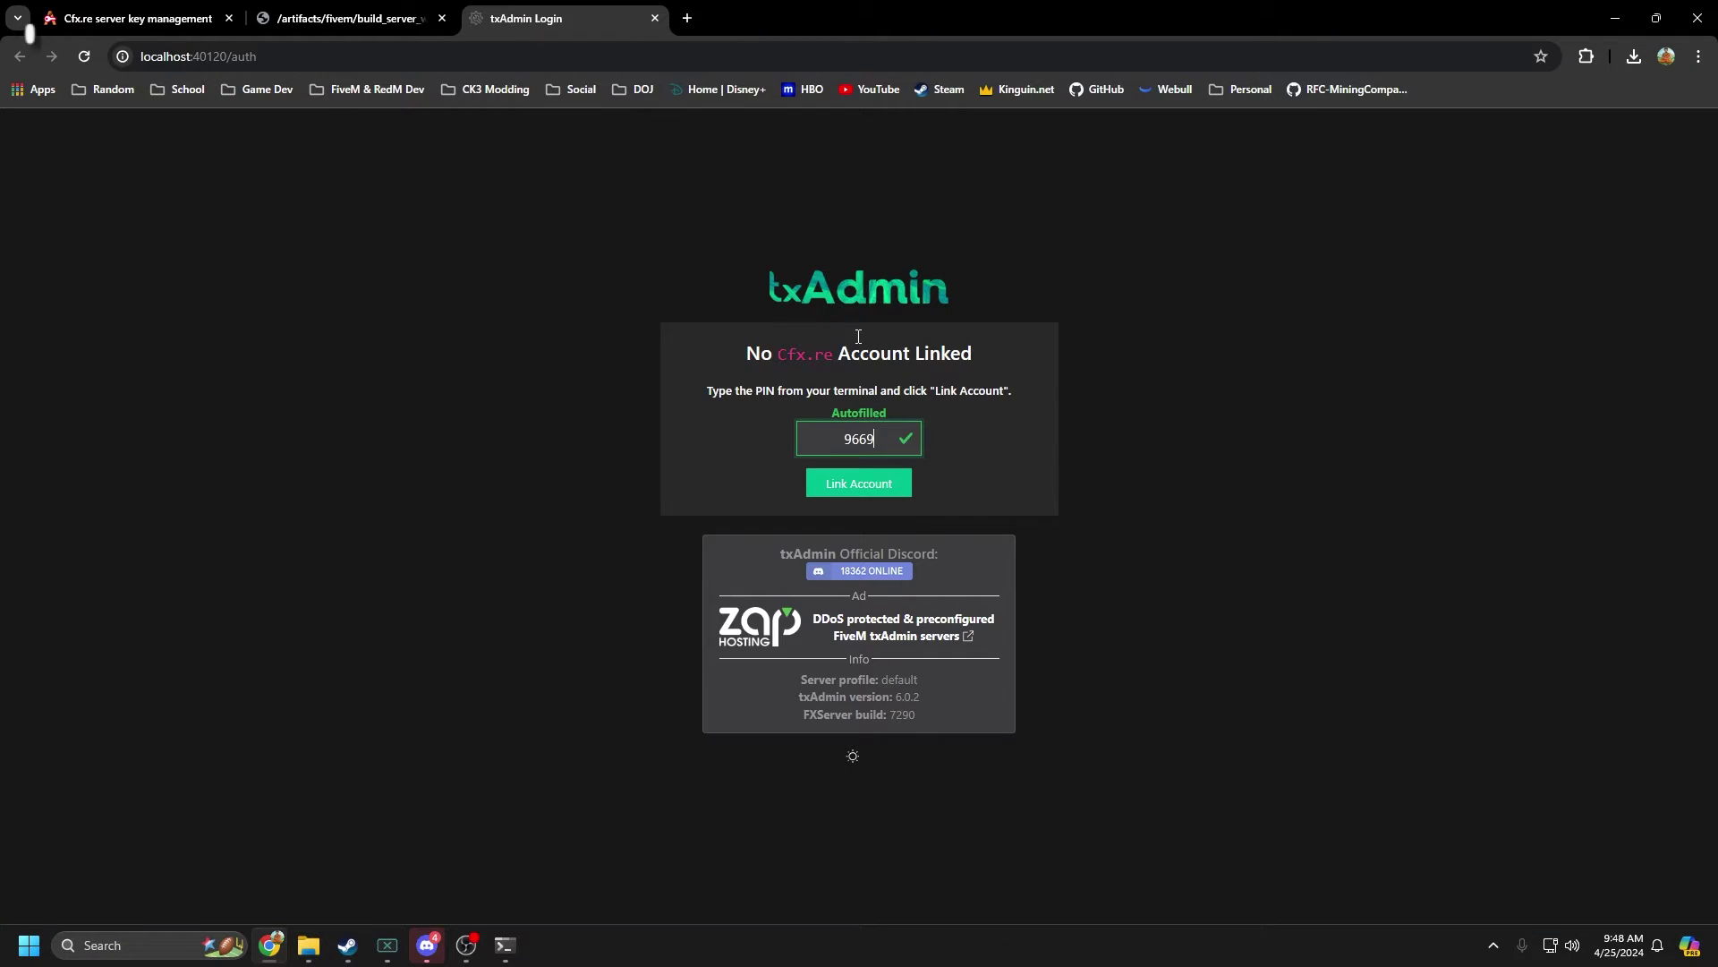
# Link the Cfx.re account with the autofilled PIN and create the master account with a confirmed backup password, agreeing to the terms.
pyautogui.click(847, 486)
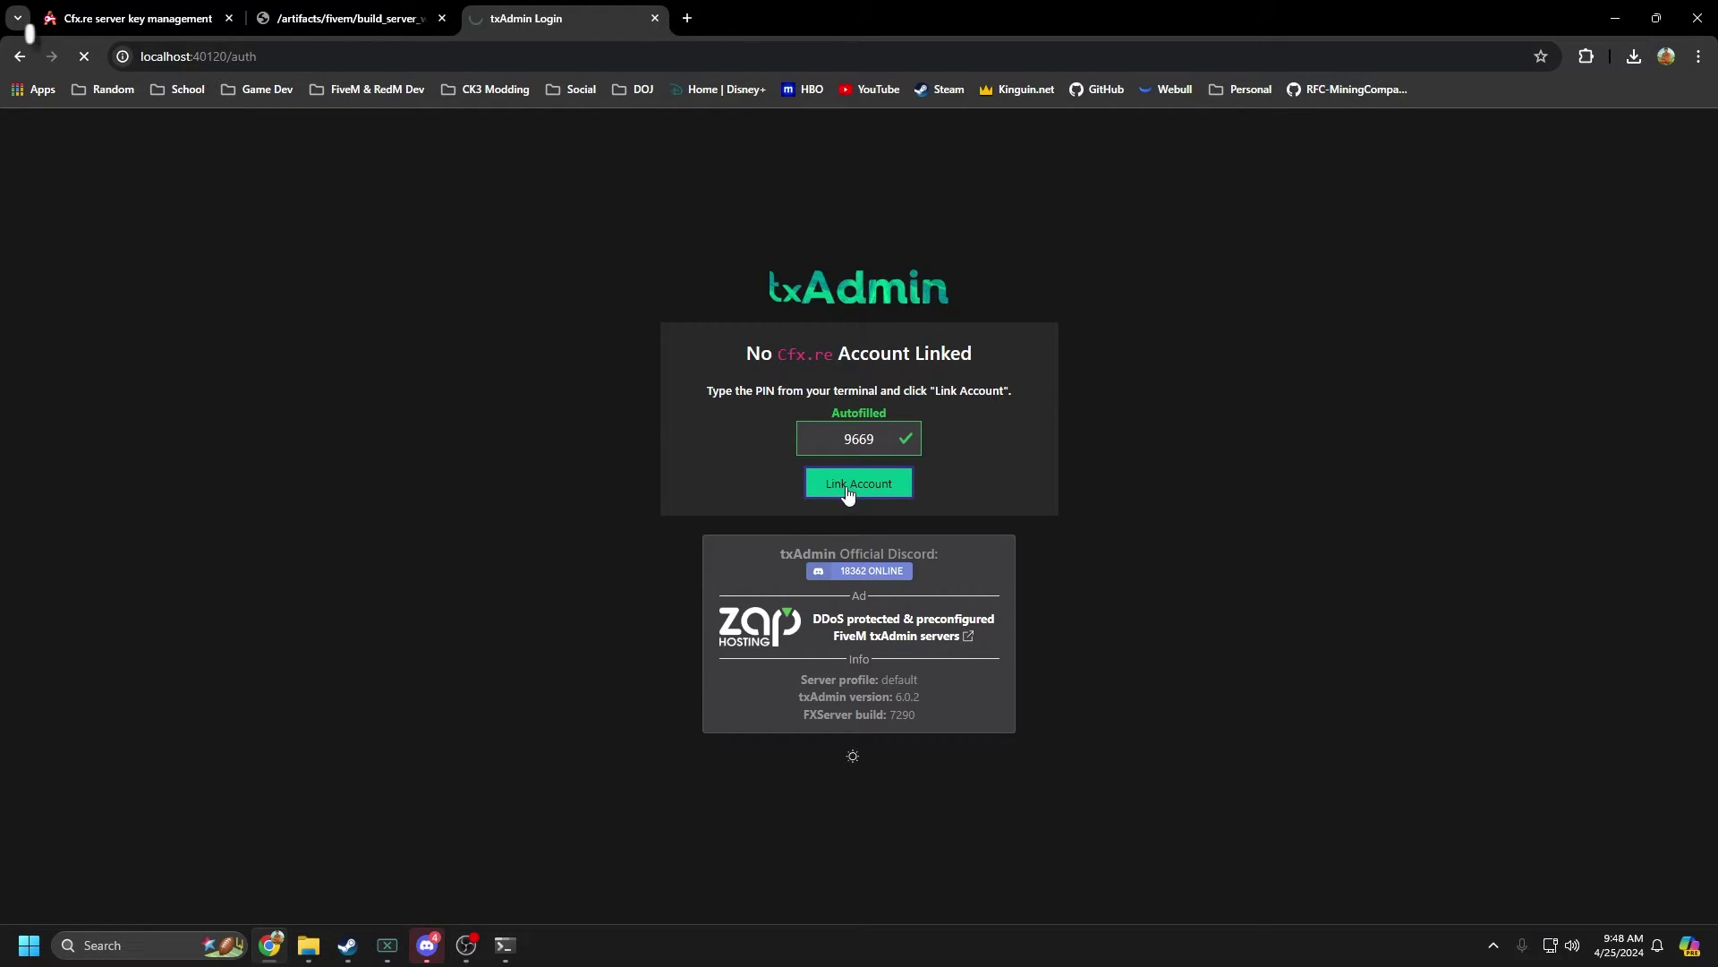
pyautogui.click(819, 580)
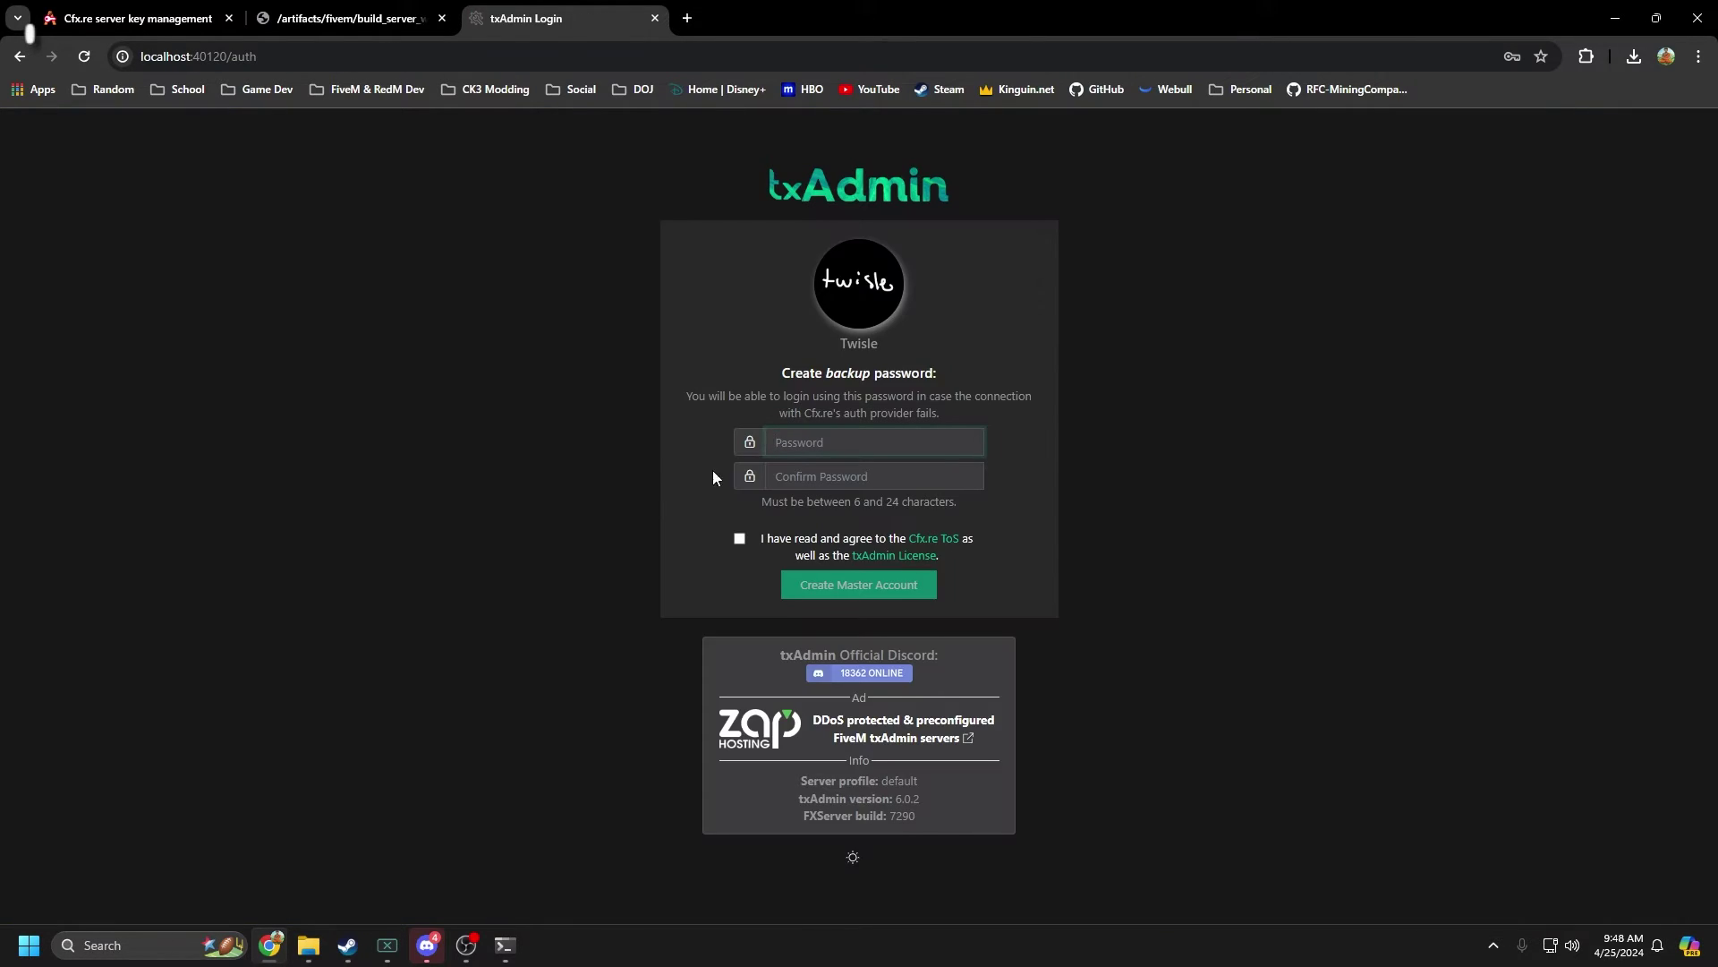
pyautogui.write('•••••')
pyautogui.click(808, 482)
pyautogui.write('••')
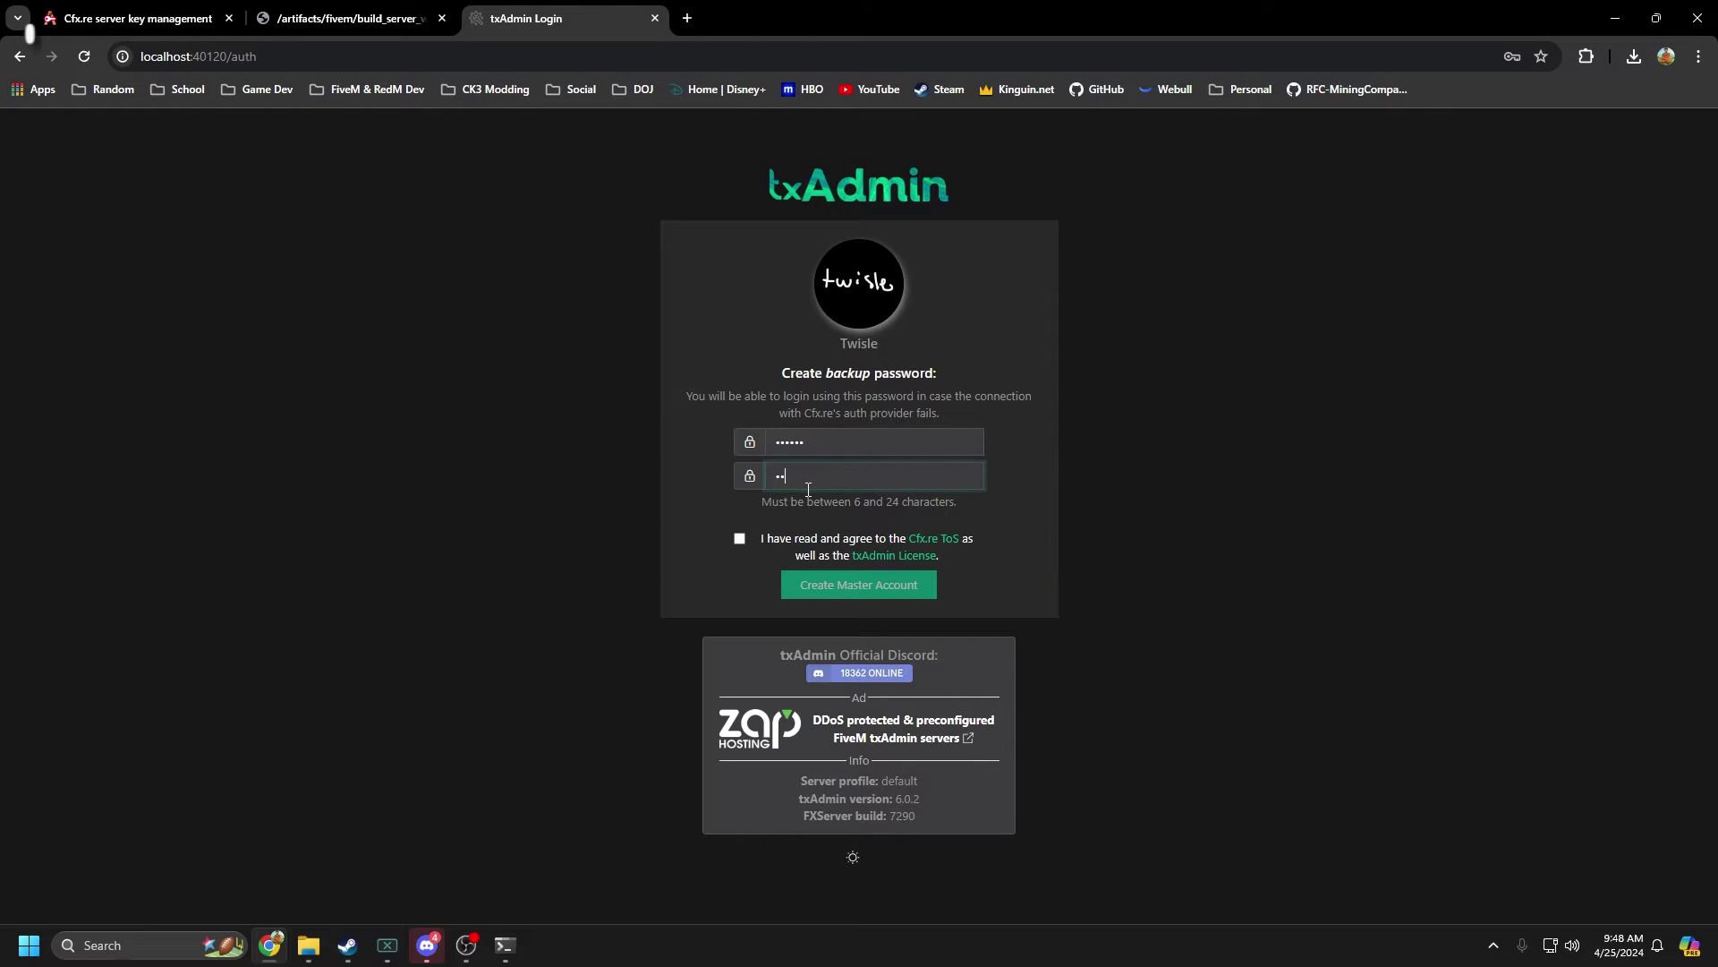
pyautogui.press('BackSpace')
pyautogui.press('BackSpace')
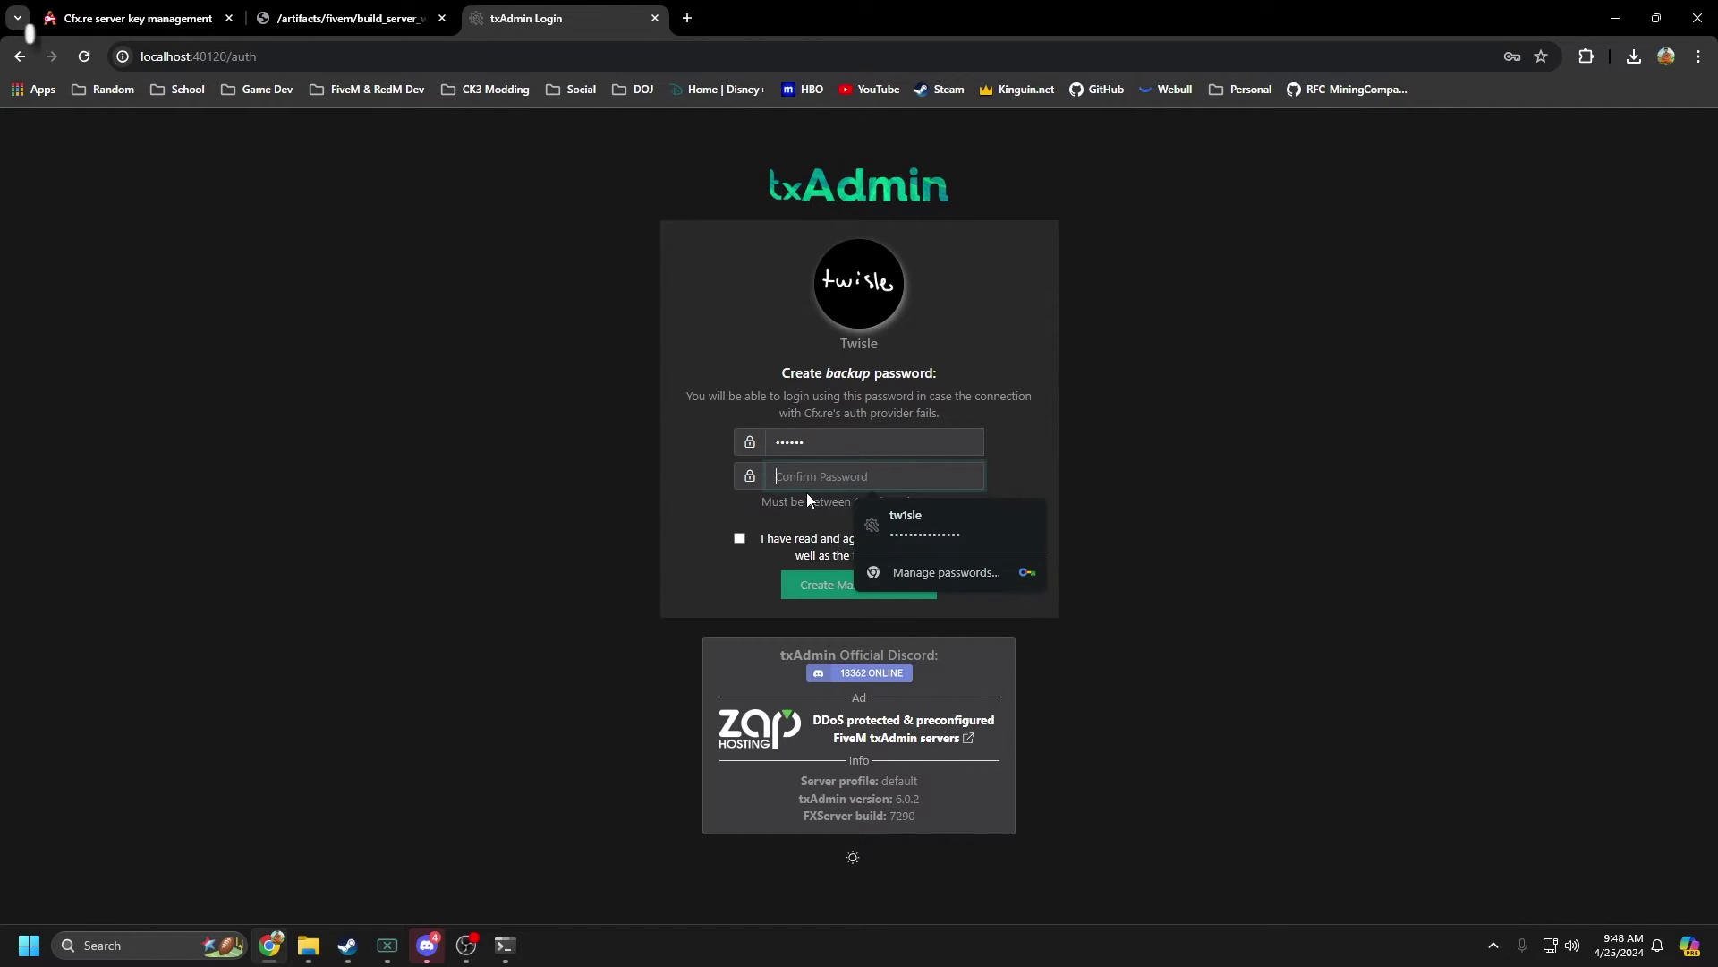
pyautogui.write('••')
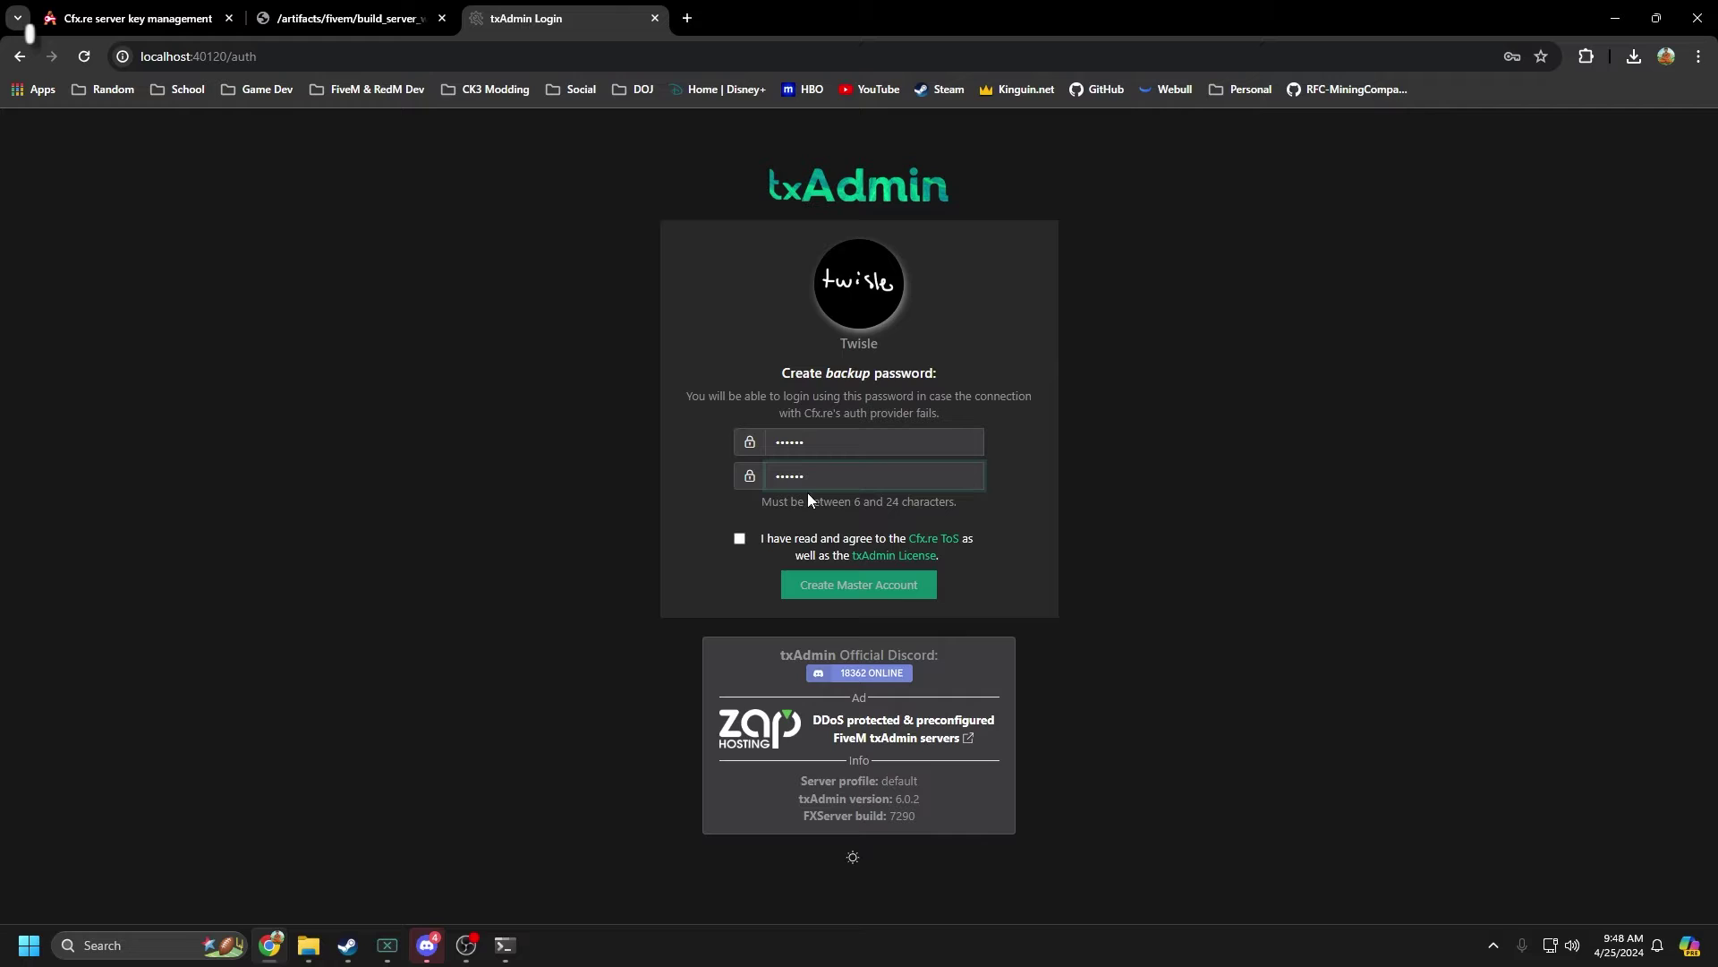
pyautogui.click(740, 539)
pyautogui.click(810, 586)
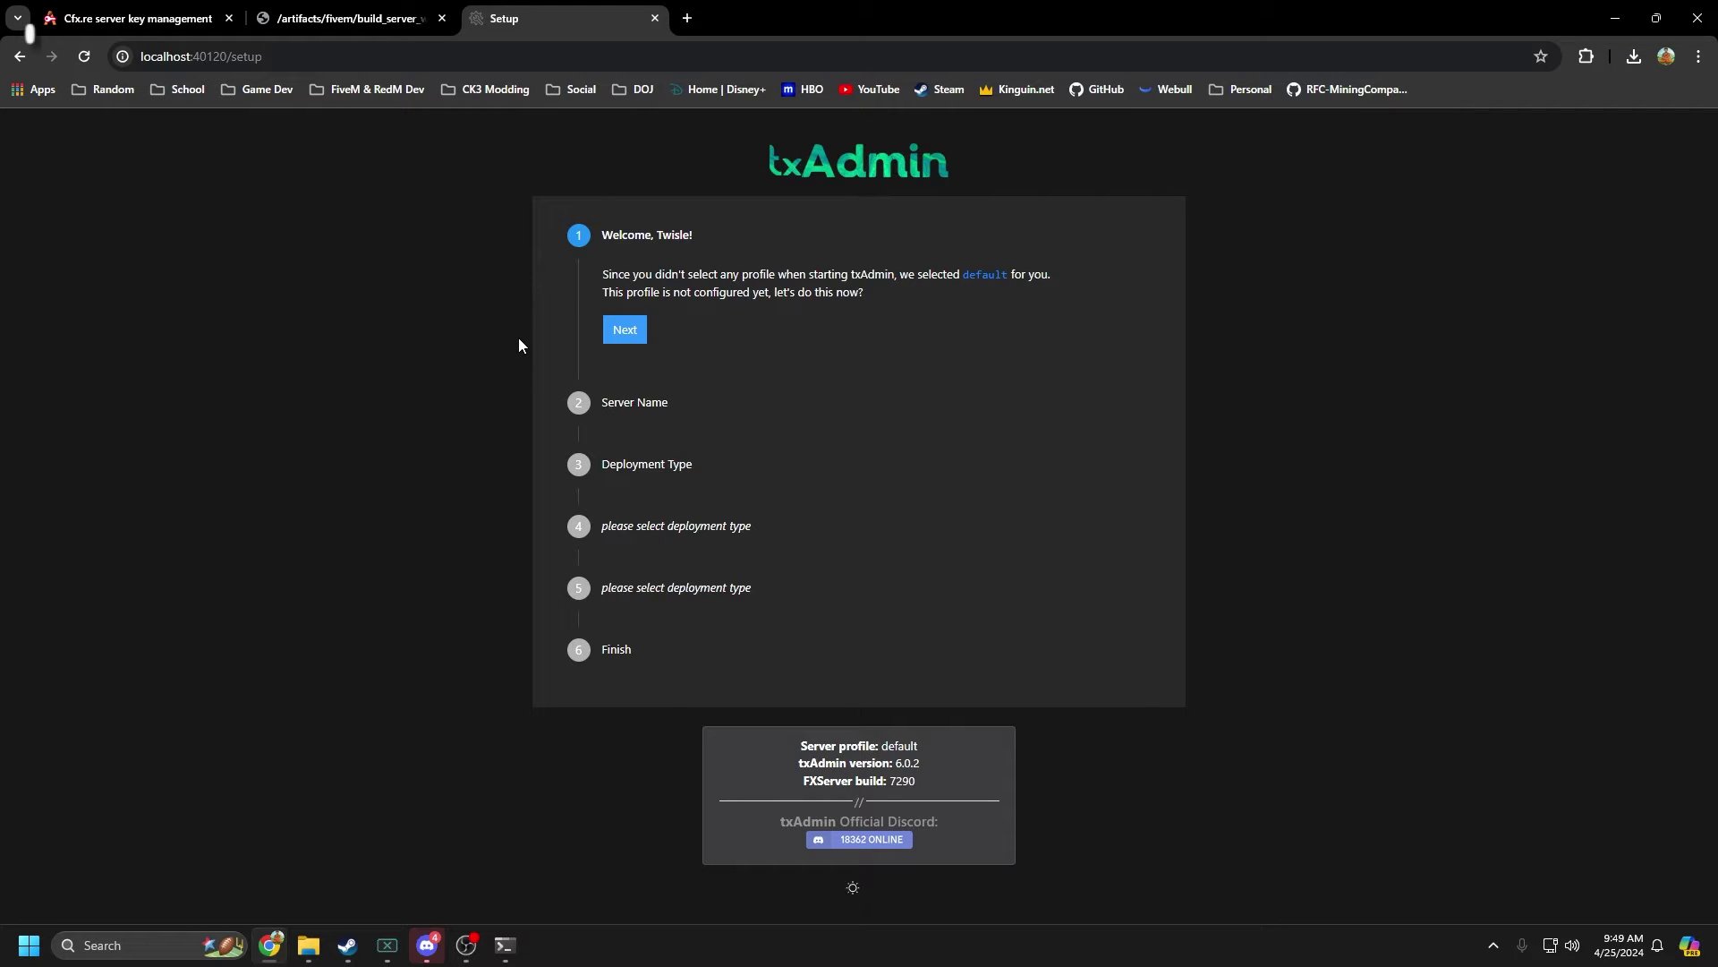
# Begin the txAdmin setup and name the server Test Server.
pyautogui.click(625, 329)
pyautogui.press('BackSpace')
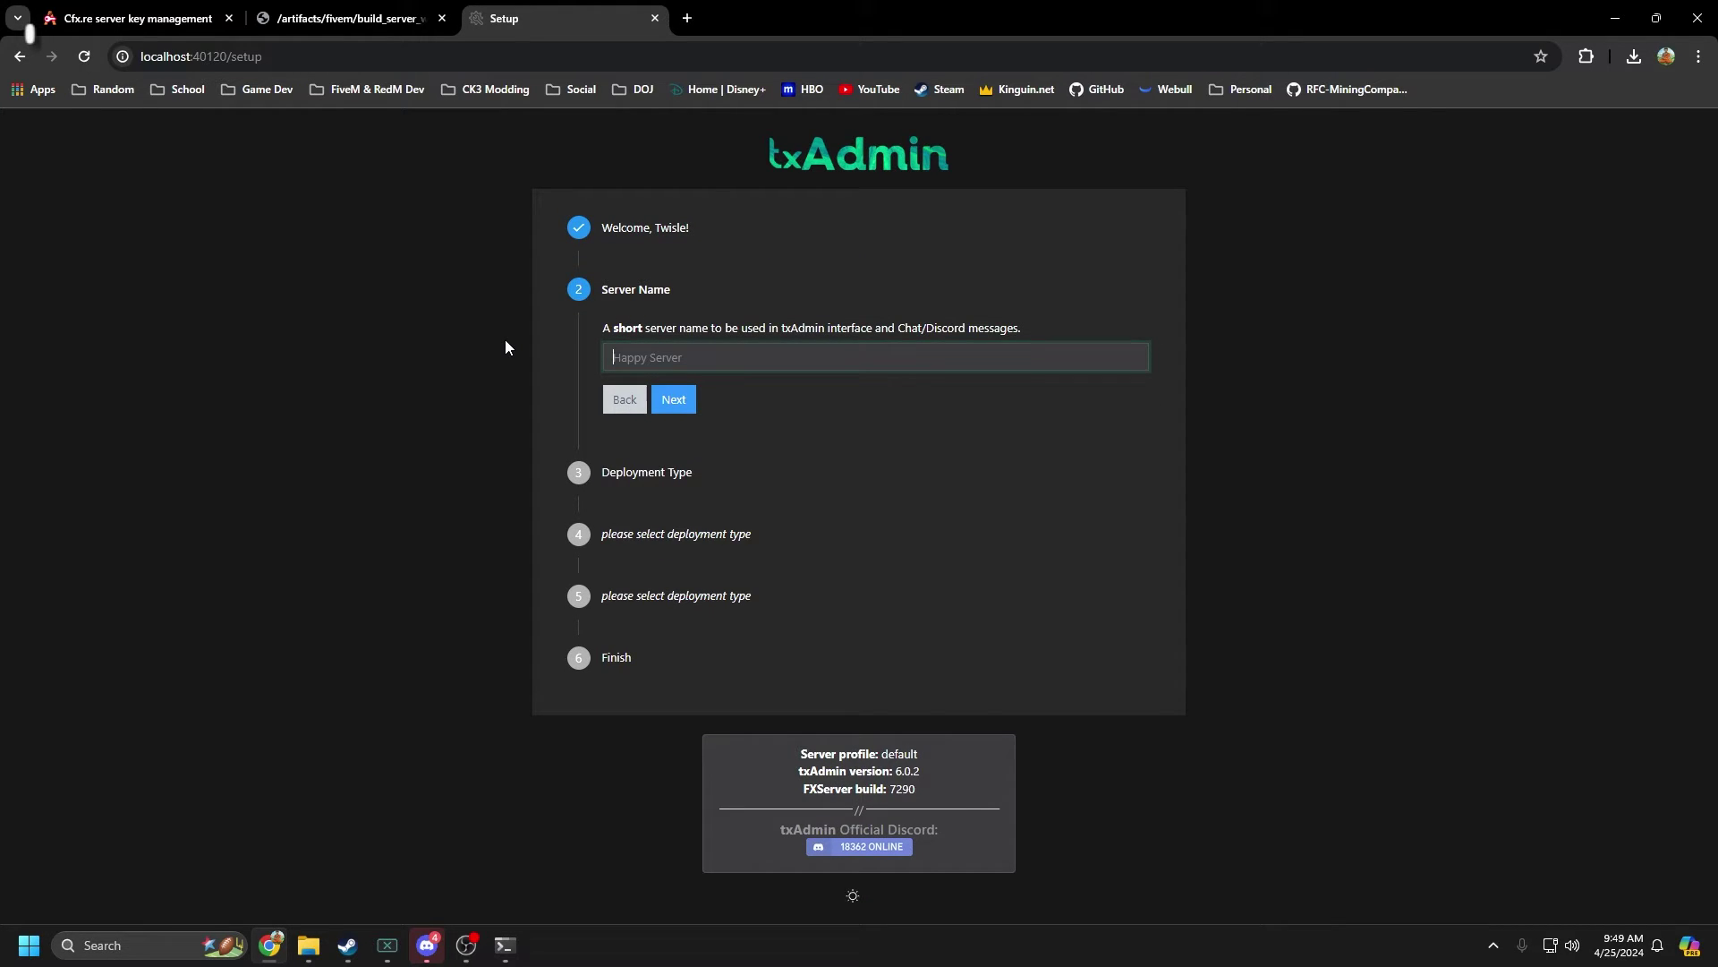
pyautogui.write('Test M')
pyautogui.press('BackSpace')
pyautogui.write('Server')
pyautogui.click(674, 399)
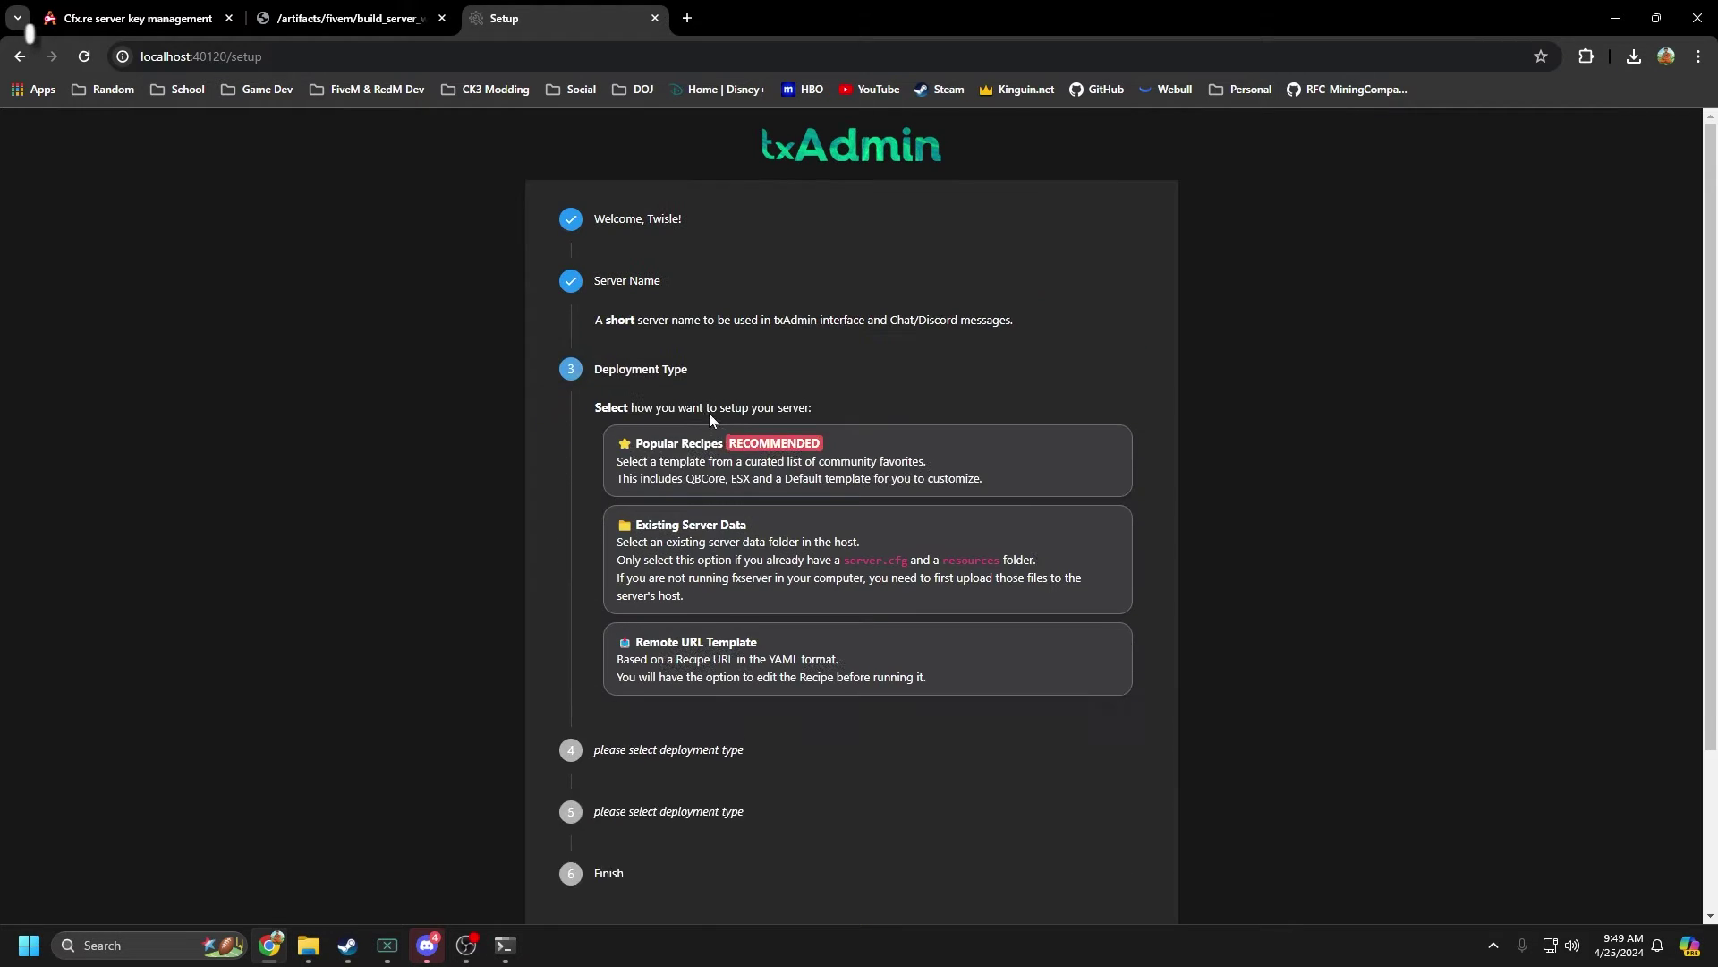
# Choose the CFX Default FiveM template from the popular recipes, save the suggested data location, and proceed to the recipe deployer.
pyautogui.click(967, 455)
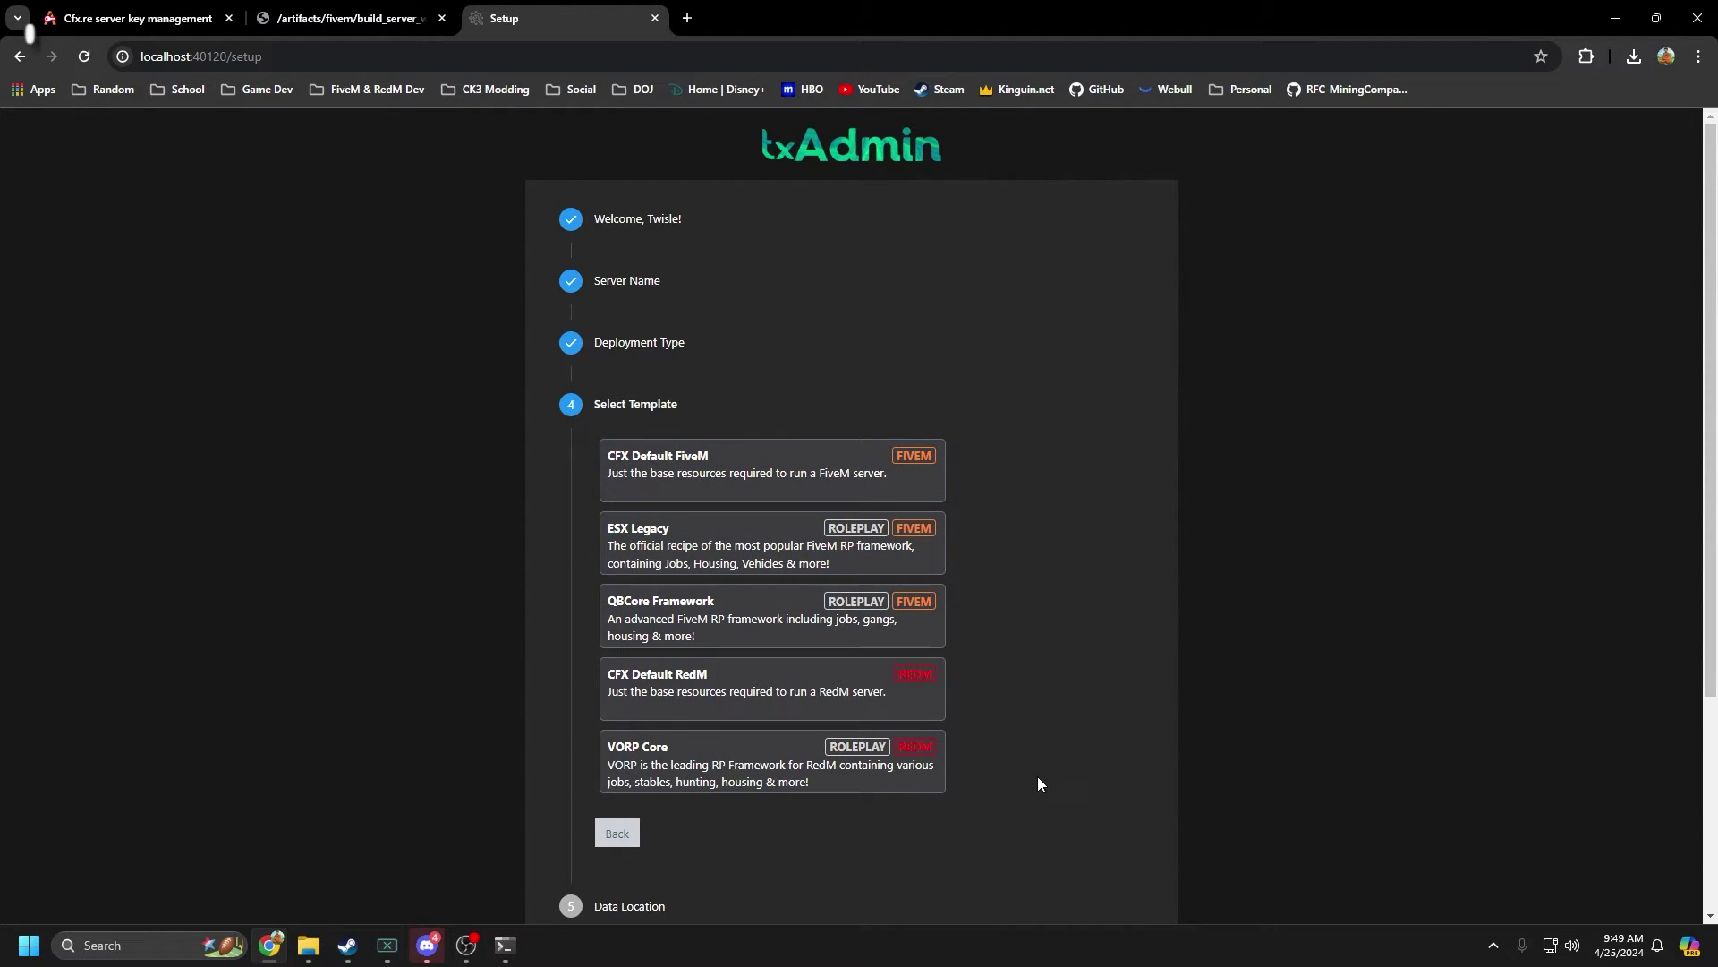
pyautogui.moveTo(1038, 778); pyautogui.dragTo(568, 662)
pyautogui.click(496, 631)
pyautogui.click(730, 488)
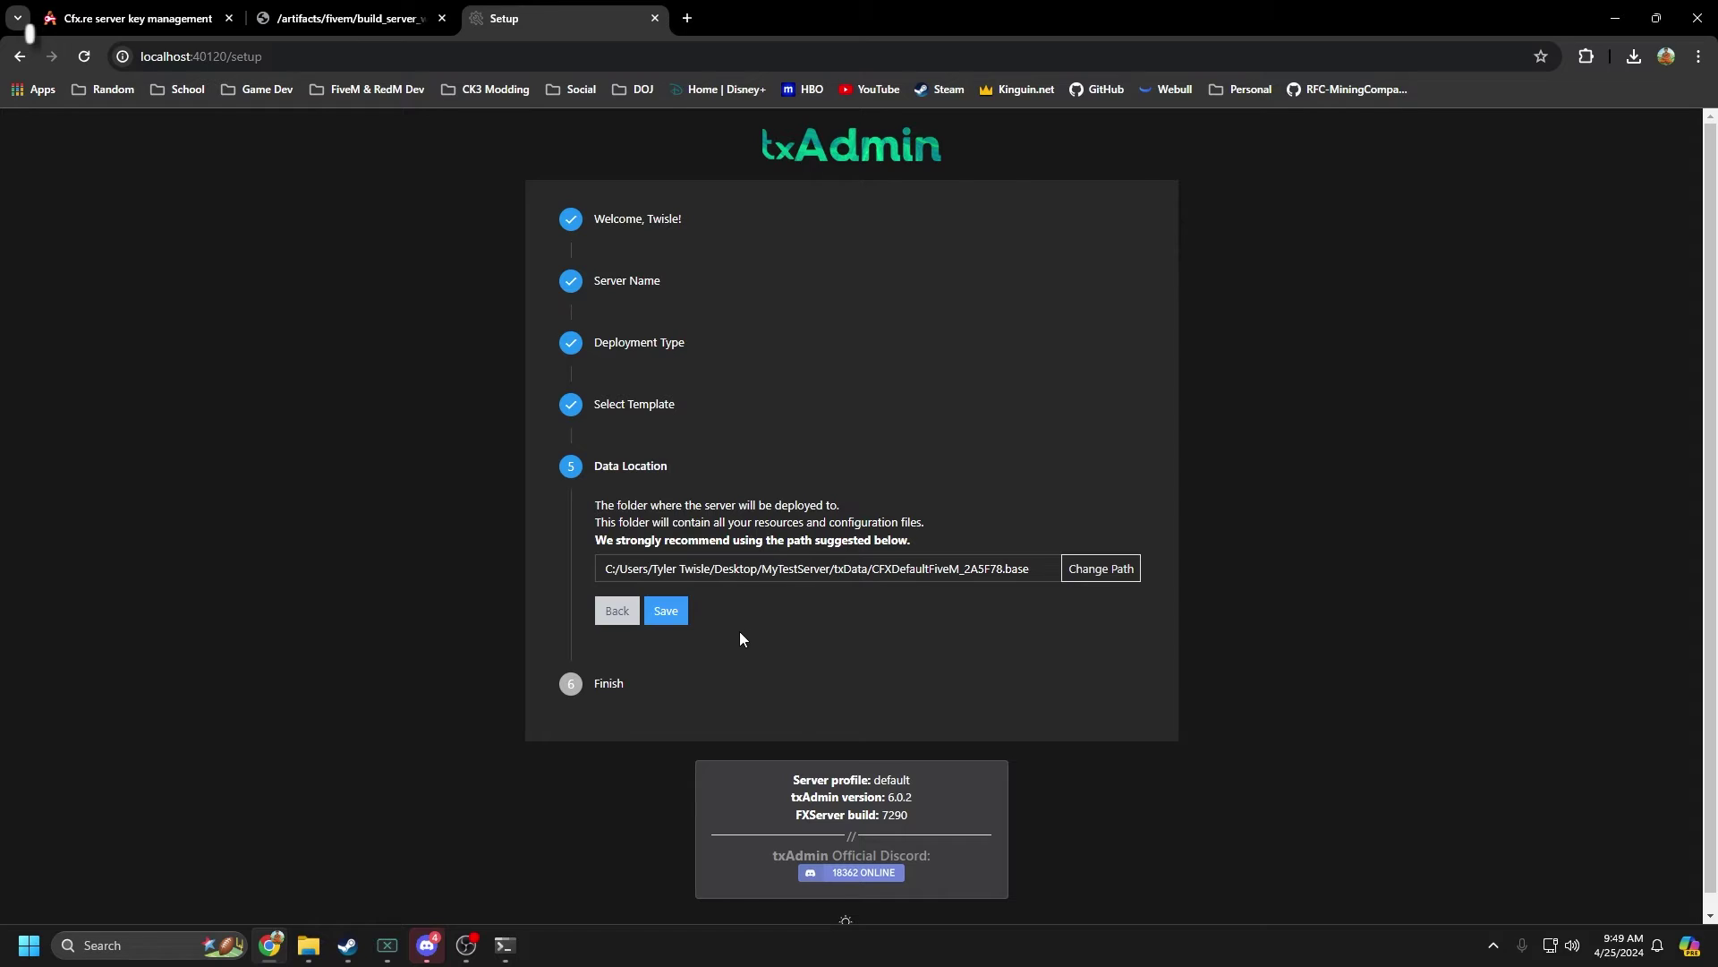
pyautogui.click(667, 613)
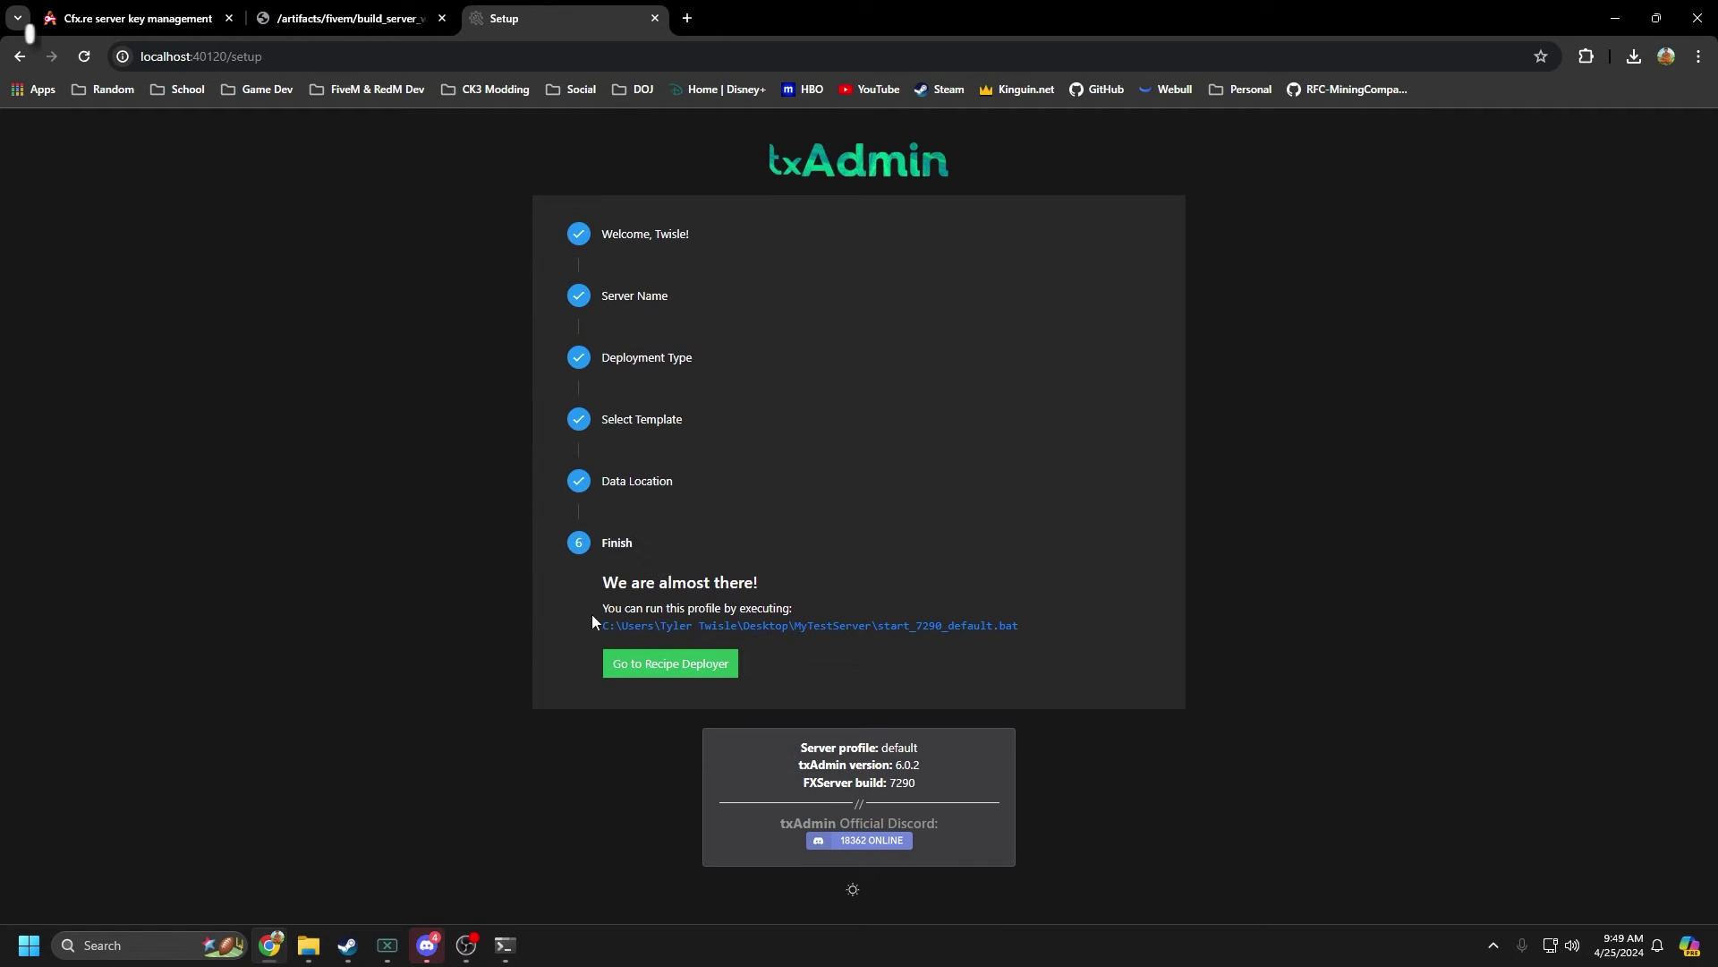
pyautogui.click(628, 670)
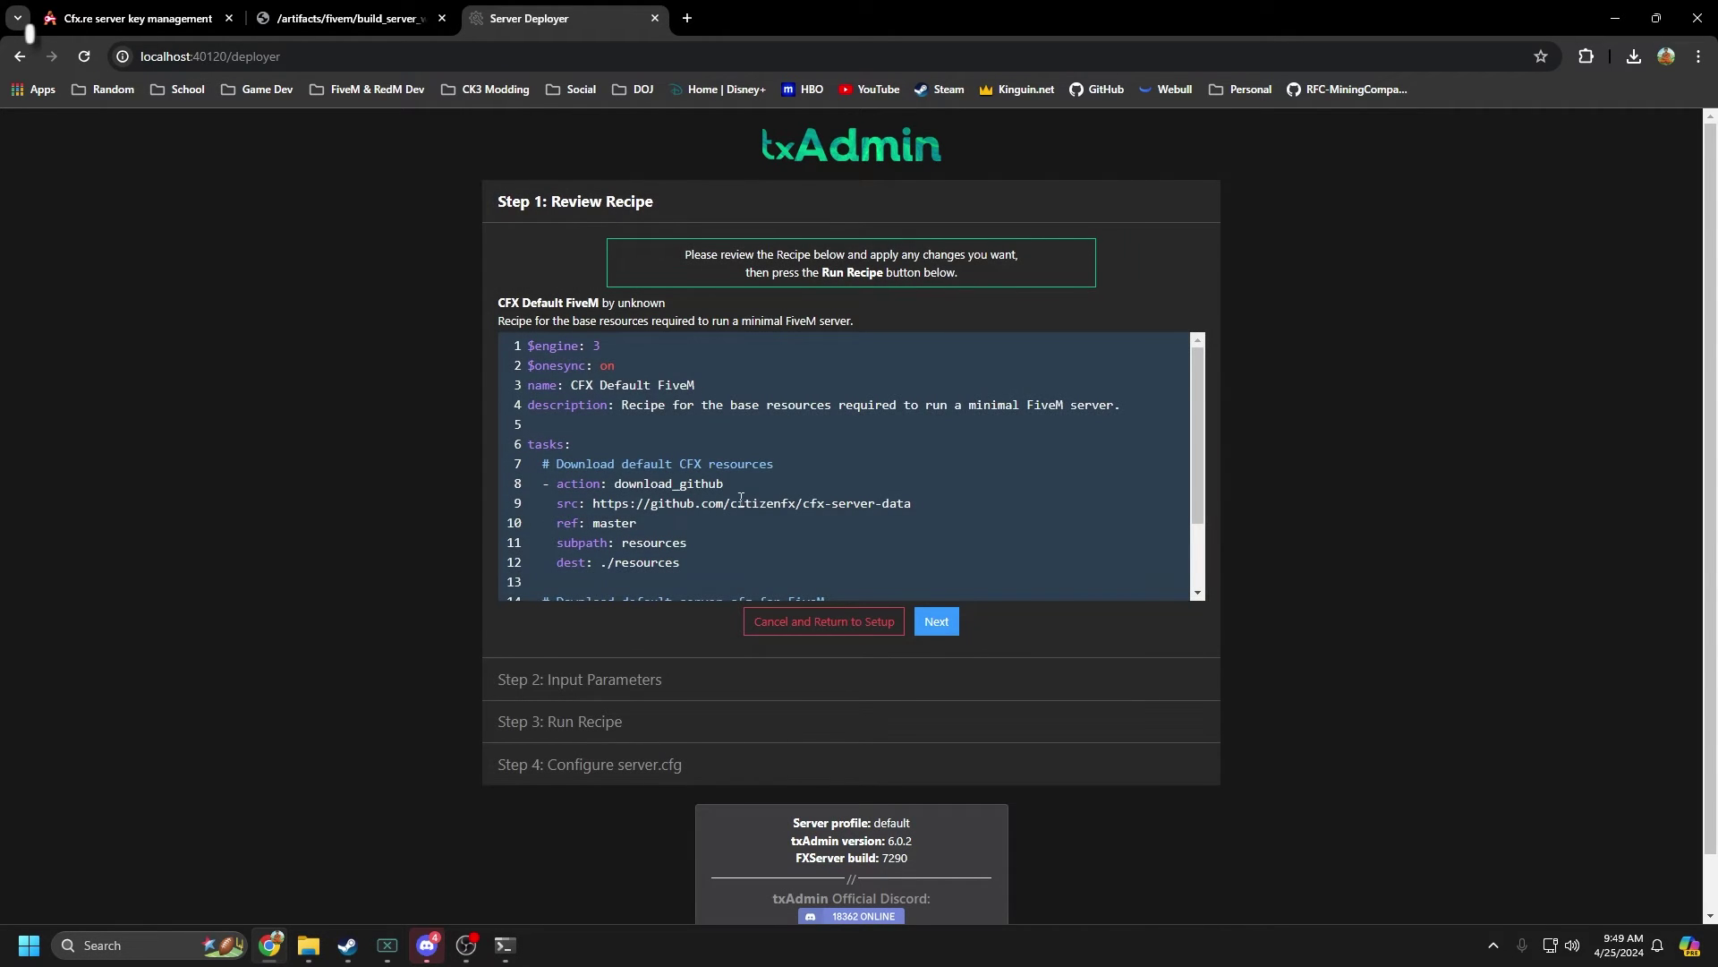
# Review the CFX Default FiveM recipe and continue to the input parameters without editing it.
pyautogui.scroll(-2, 708, 501)
pyautogui.scroll(1, 707, 501)
pyautogui.scroll(-1, 710, 535)
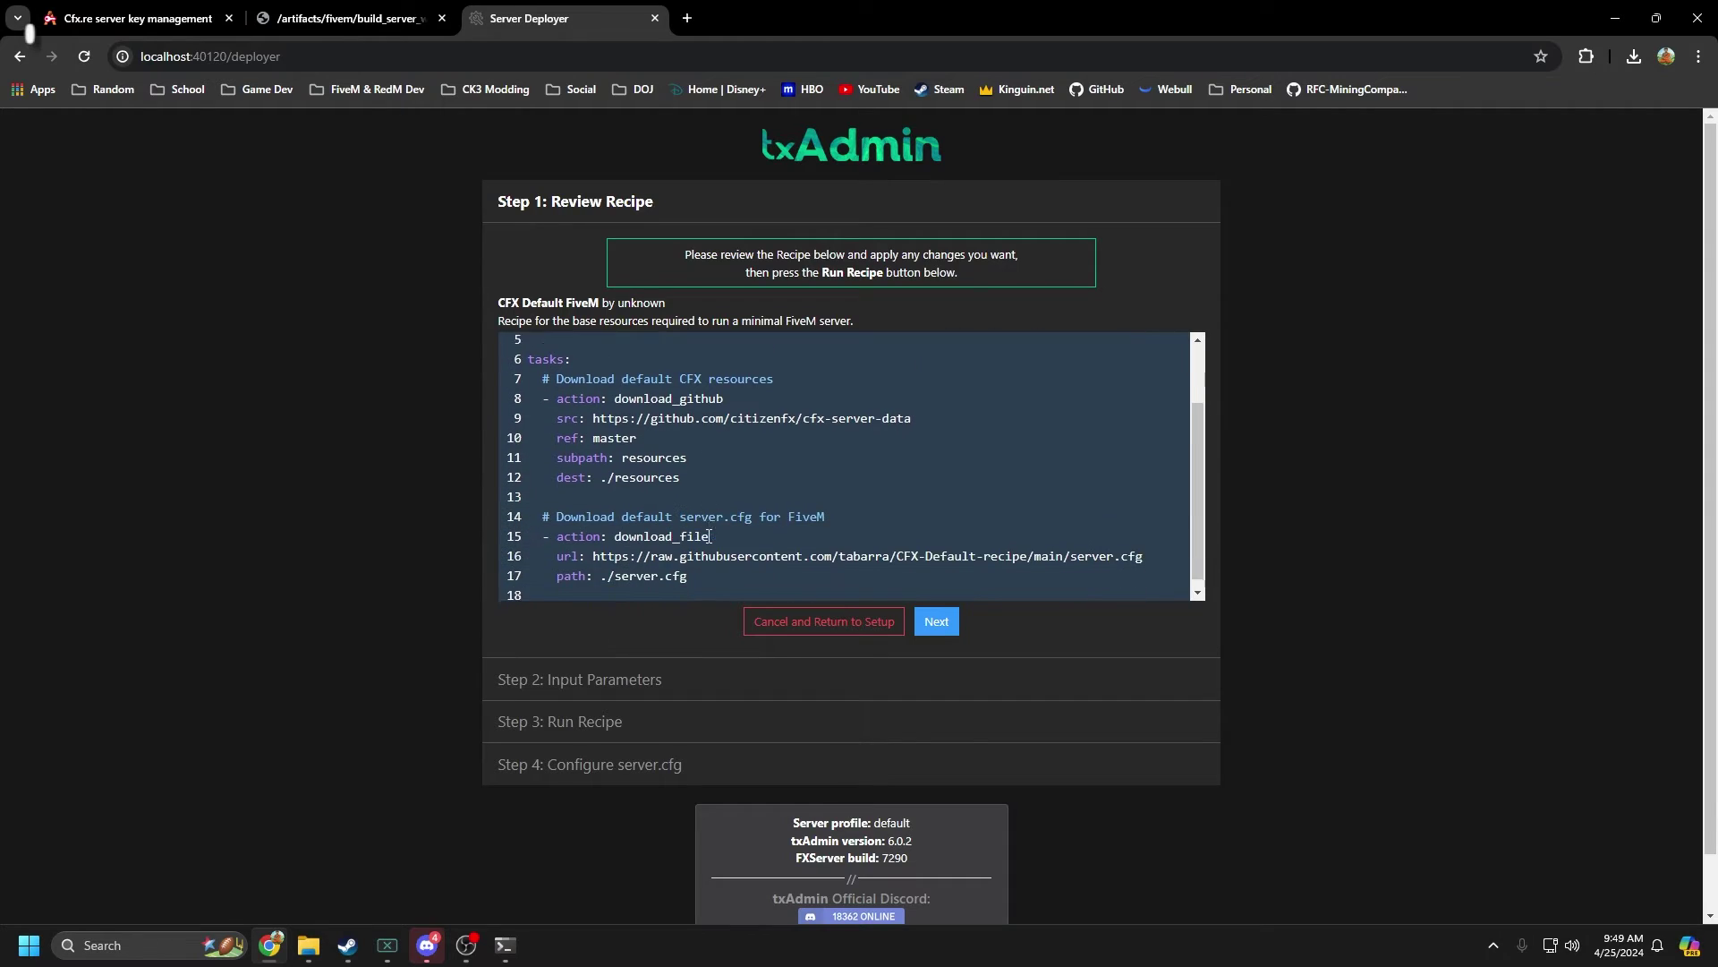
pyautogui.click(935, 624)
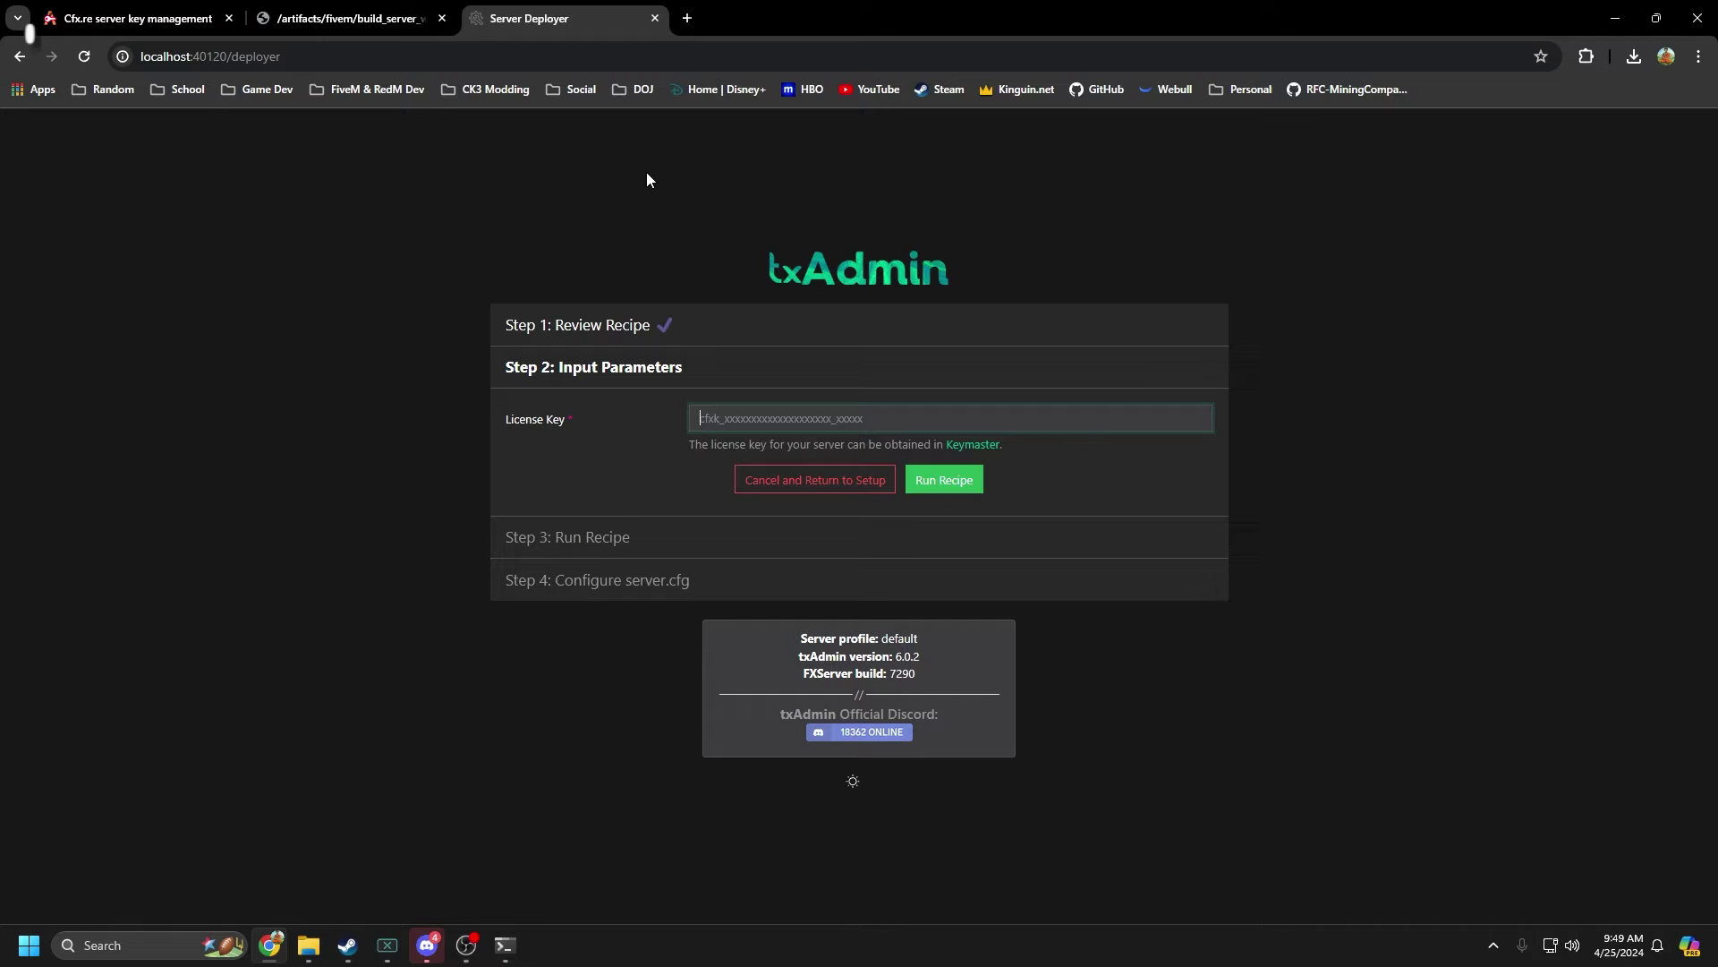
# Open the registration form for a new server in Cfx.re Keymaster.
pyautogui.click(152, 18)
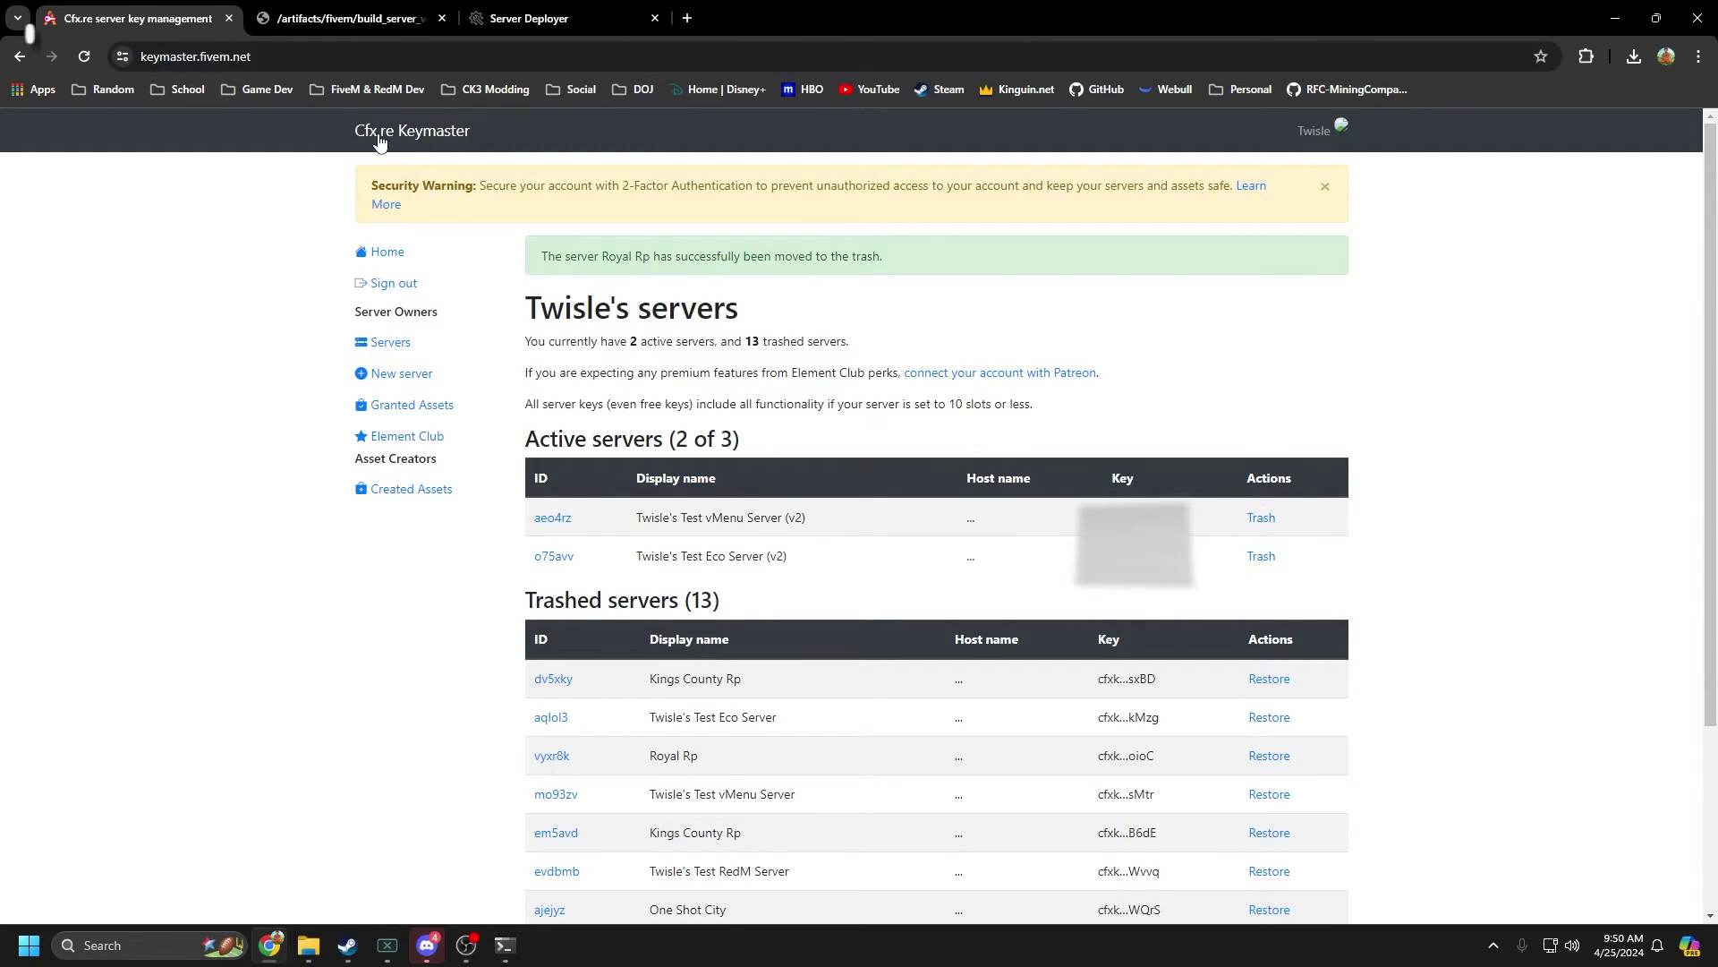
pyautogui.click(403, 376)
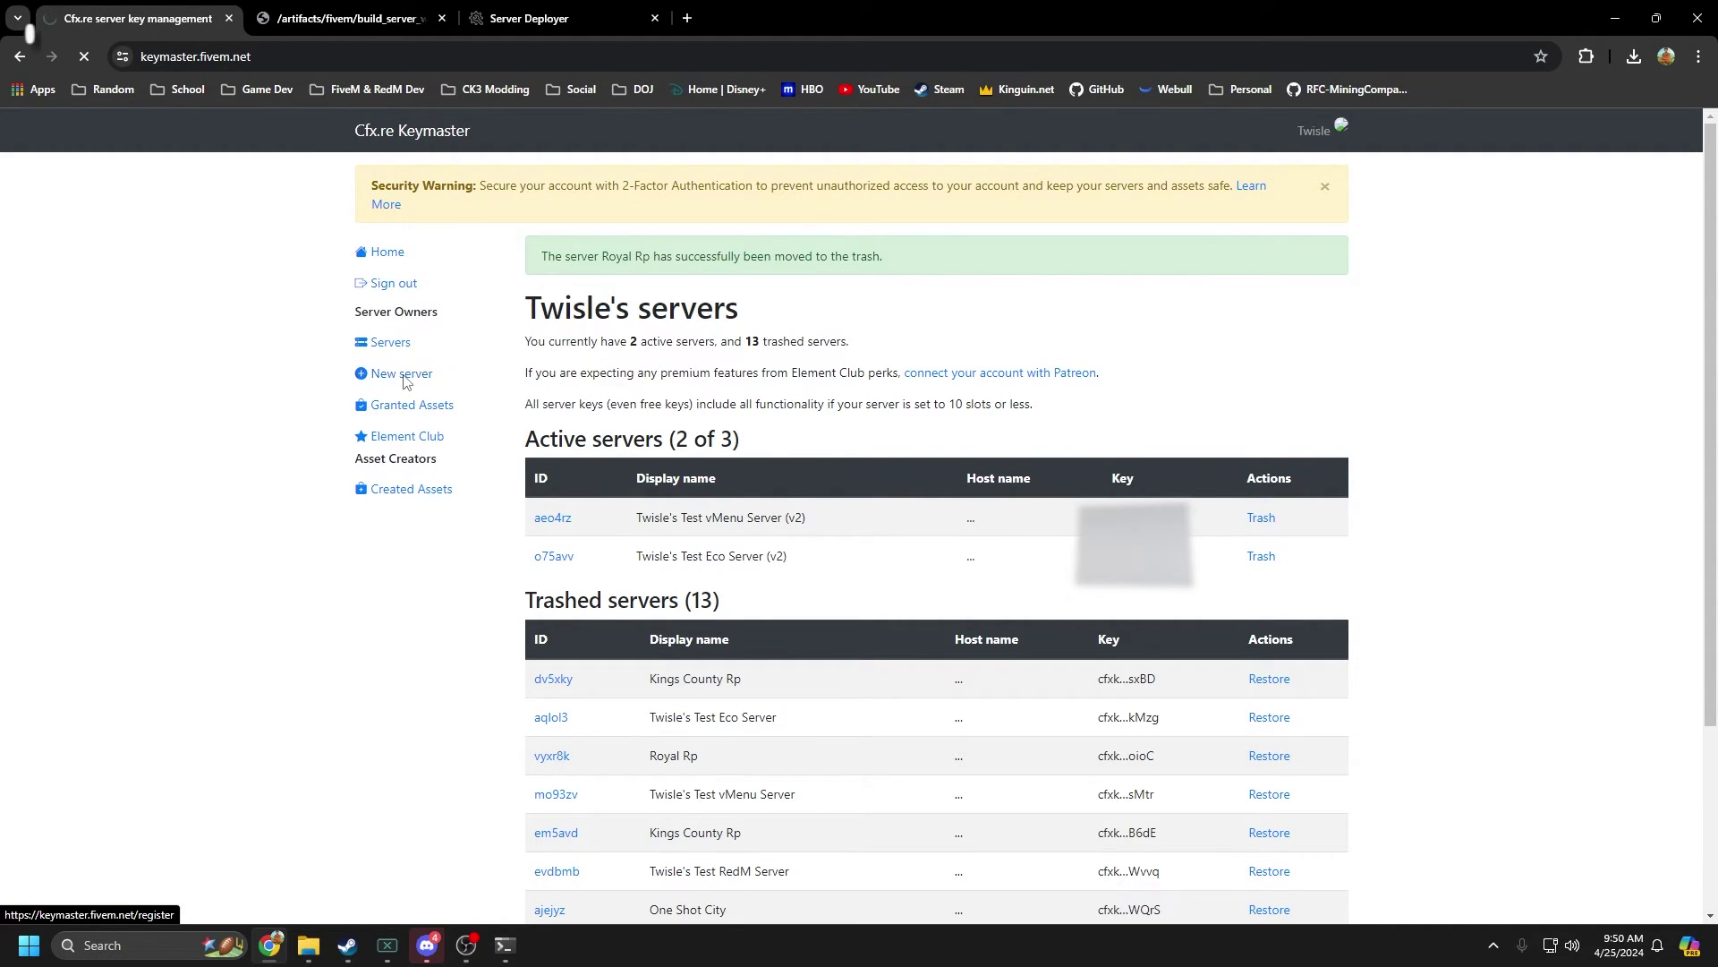
pyautogui.click(381, 177)
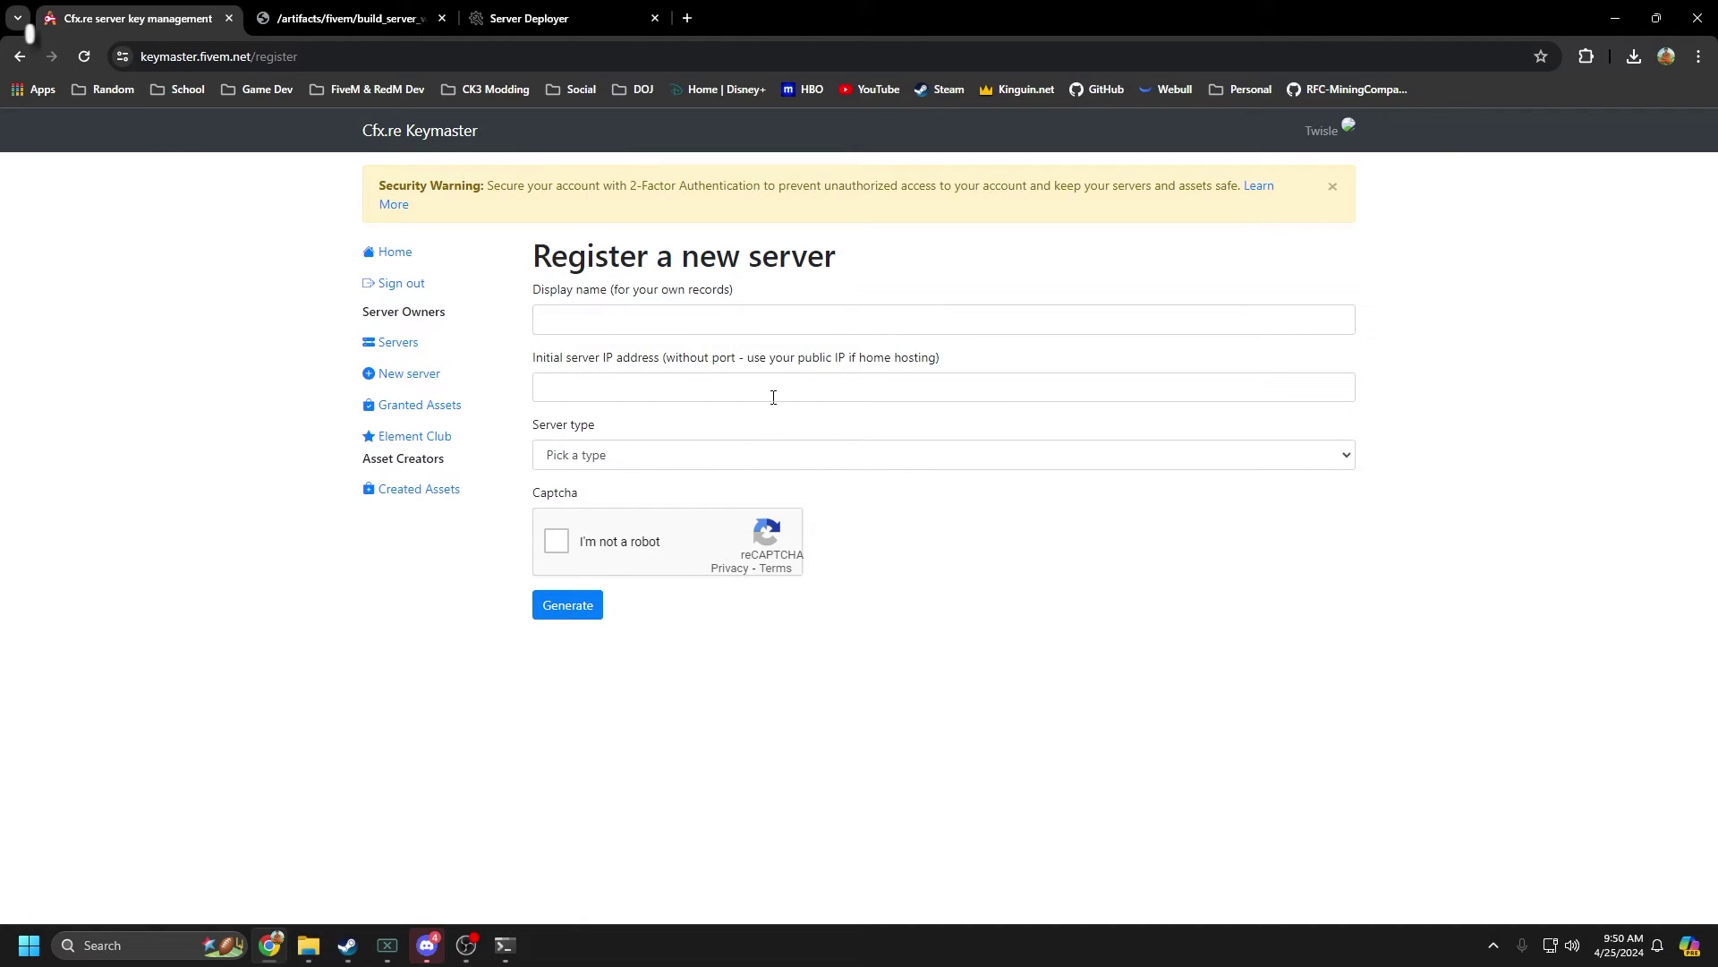
# Go over the display name and initial IP address fields, and set the new server's type to VPS.
pyautogui.moveTo(536, 290); pyautogui.dragTo(792, 313)
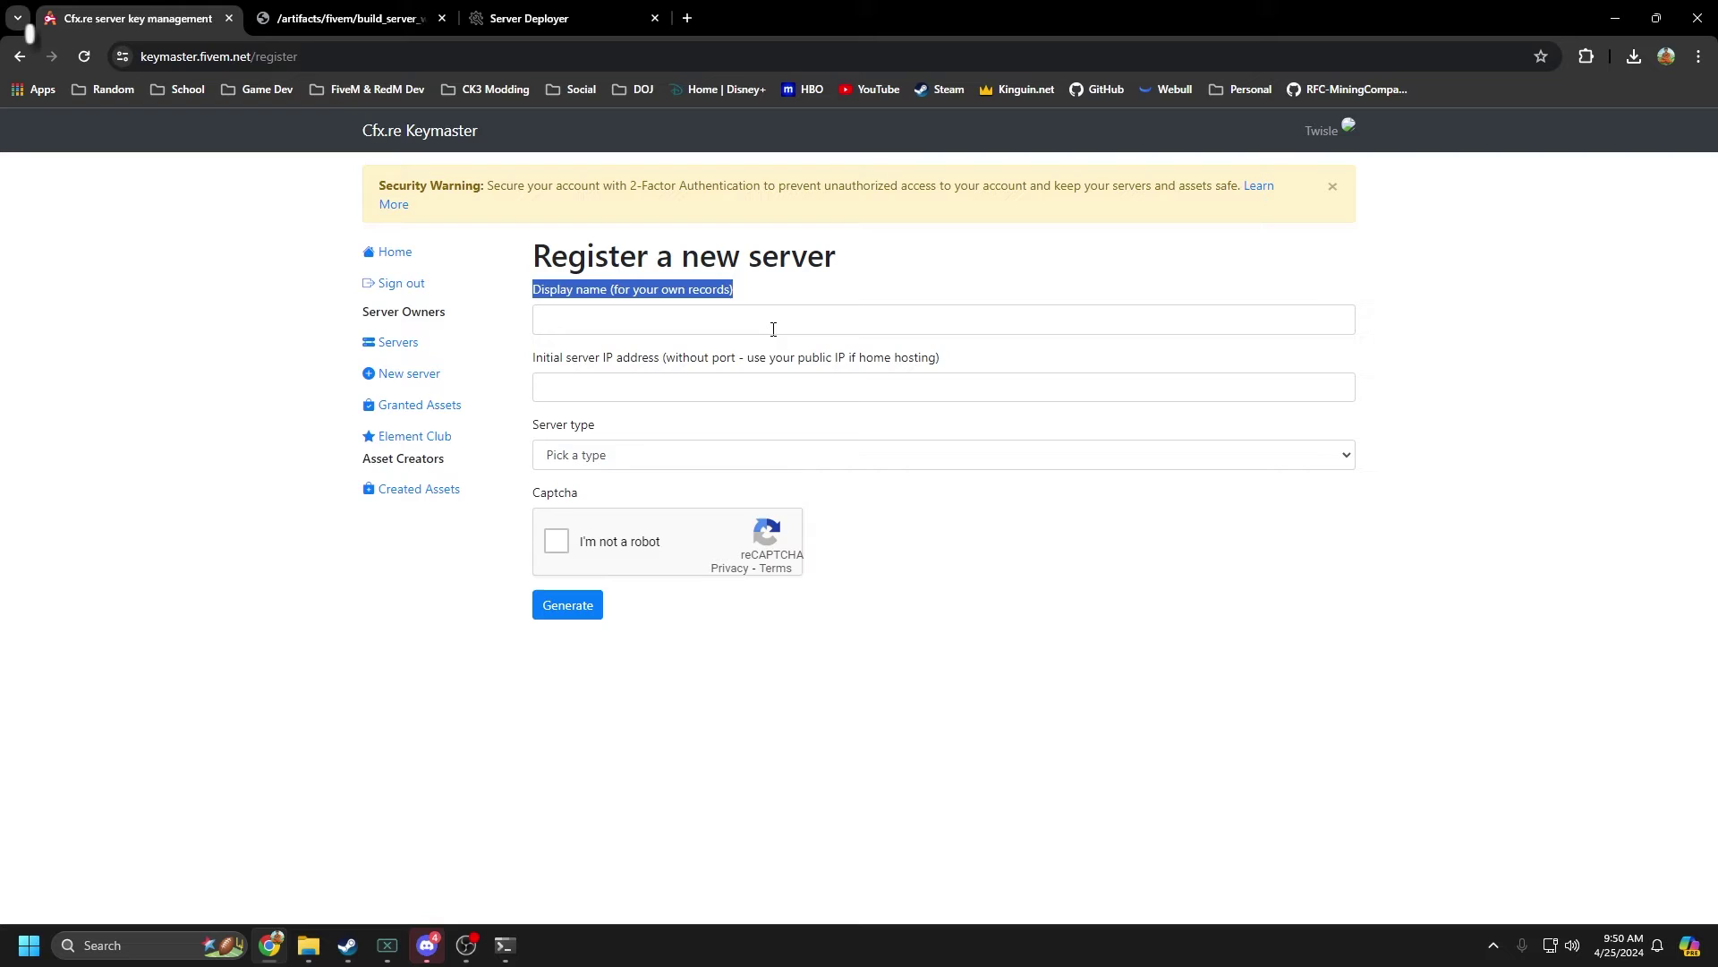
pyautogui.click(774, 356)
pyautogui.click(736, 318)
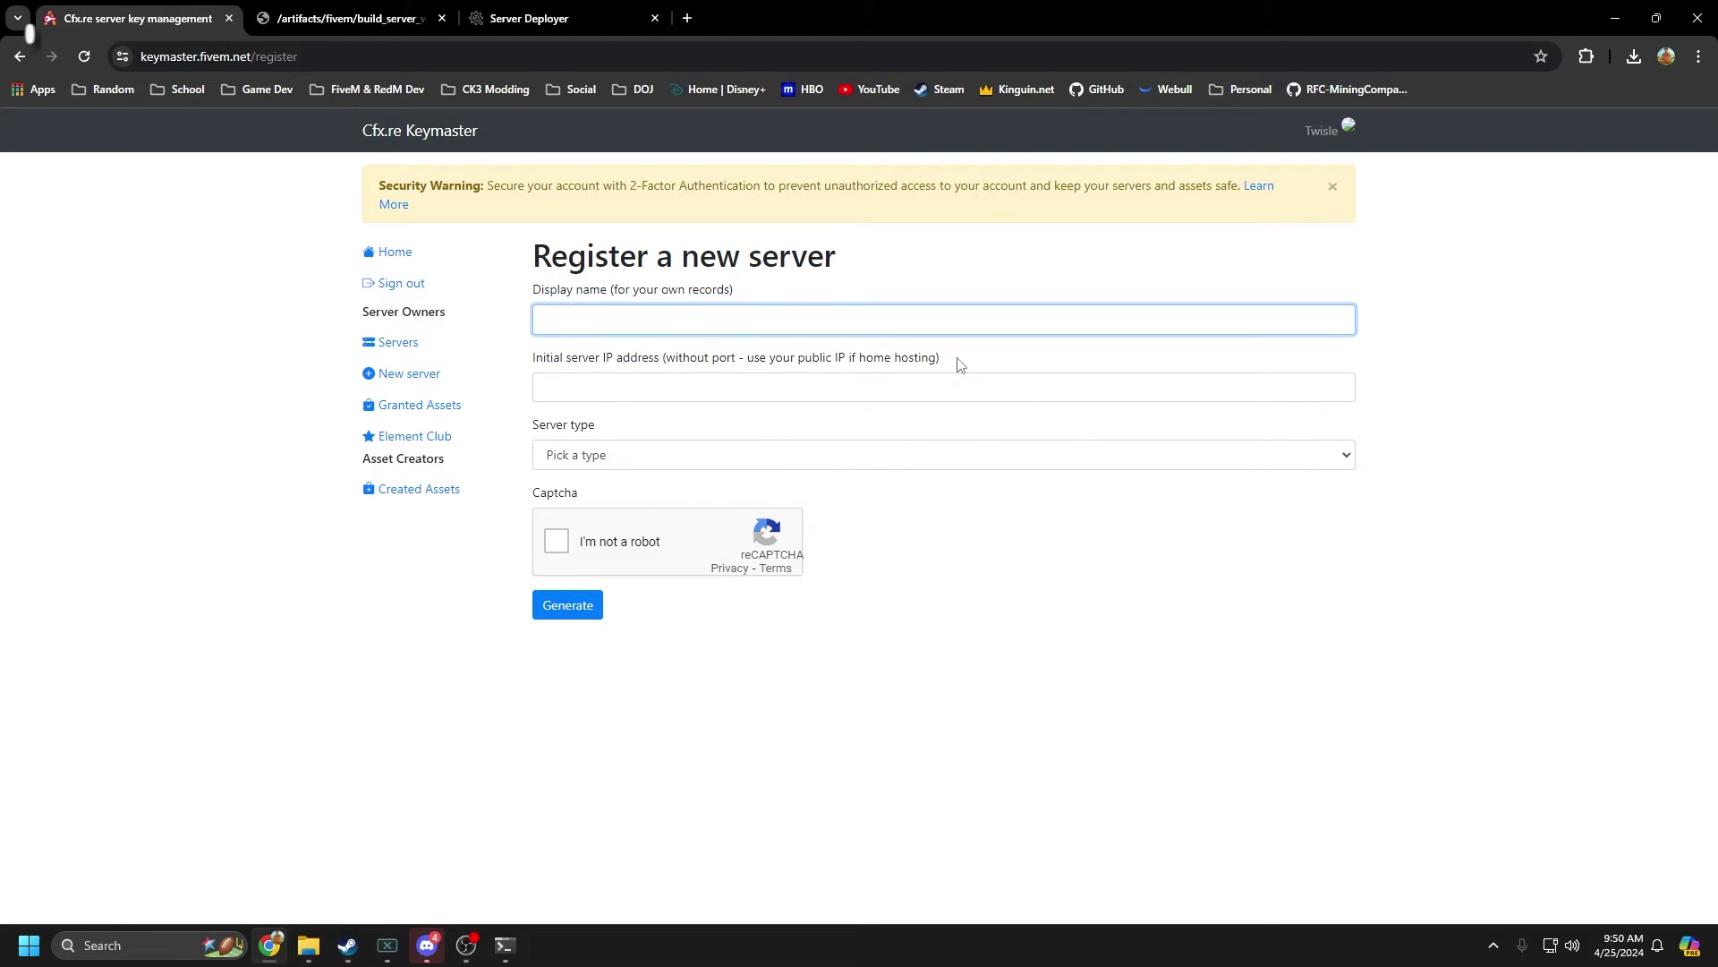
pyautogui.moveTo(958, 364); pyautogui.dragTo(529, 367)
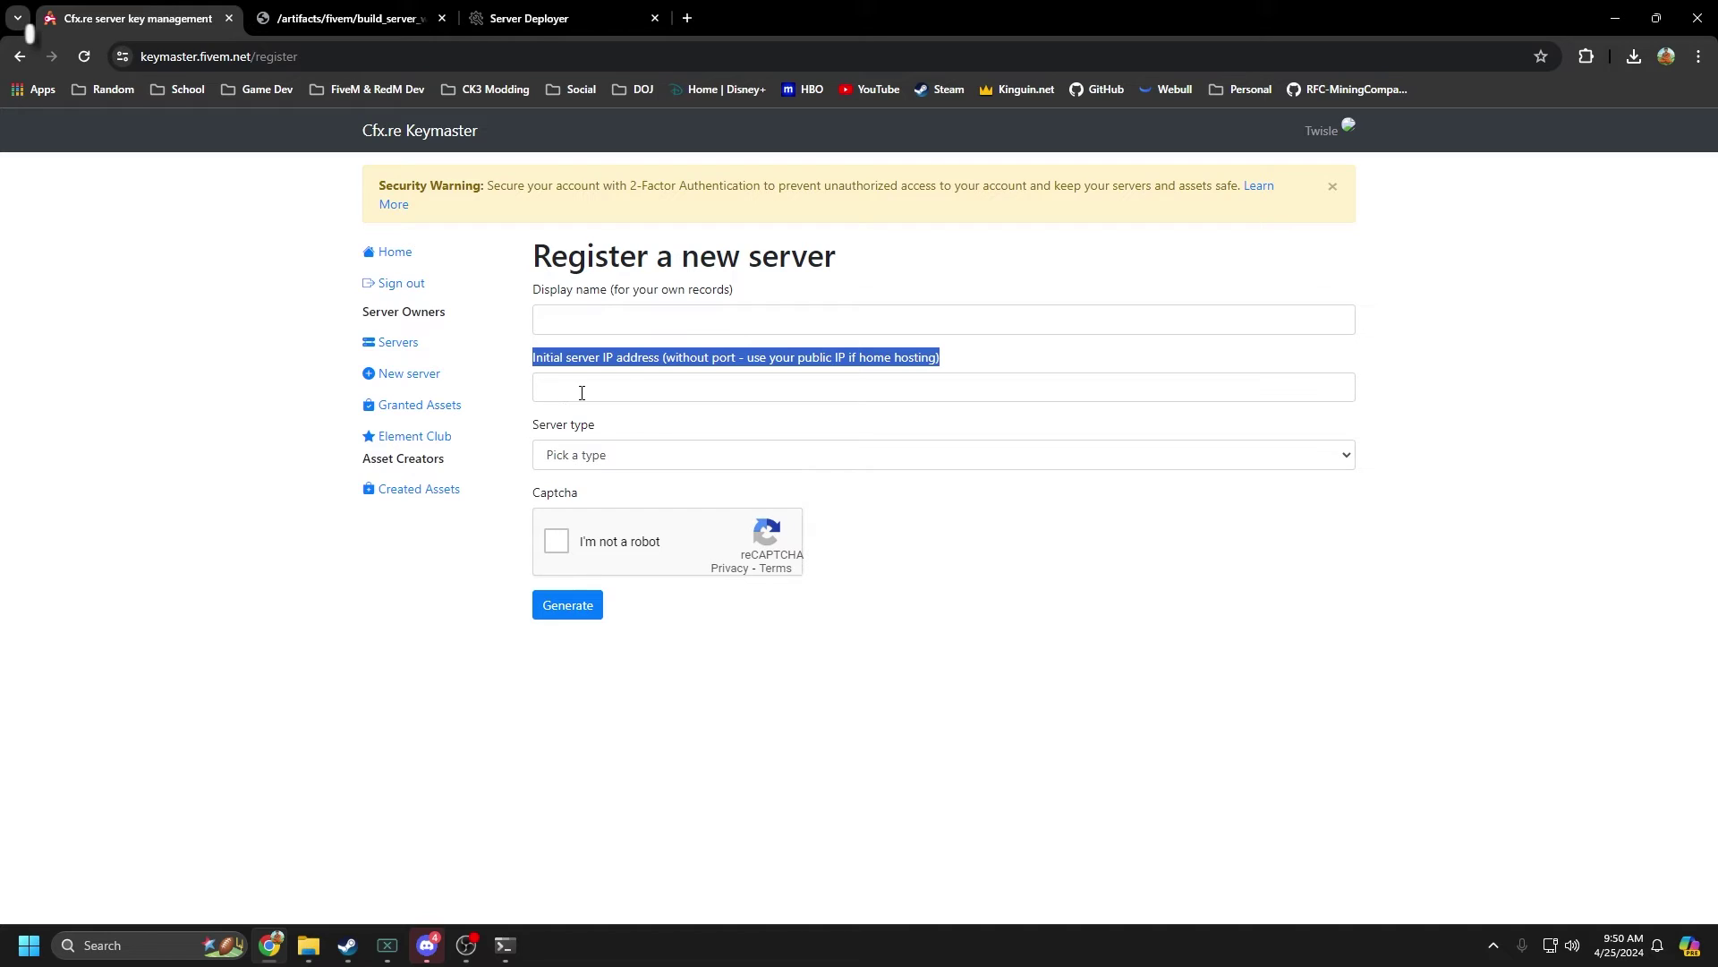
pyautogui.click(573, 458)
pyautogui.click(582, 514)
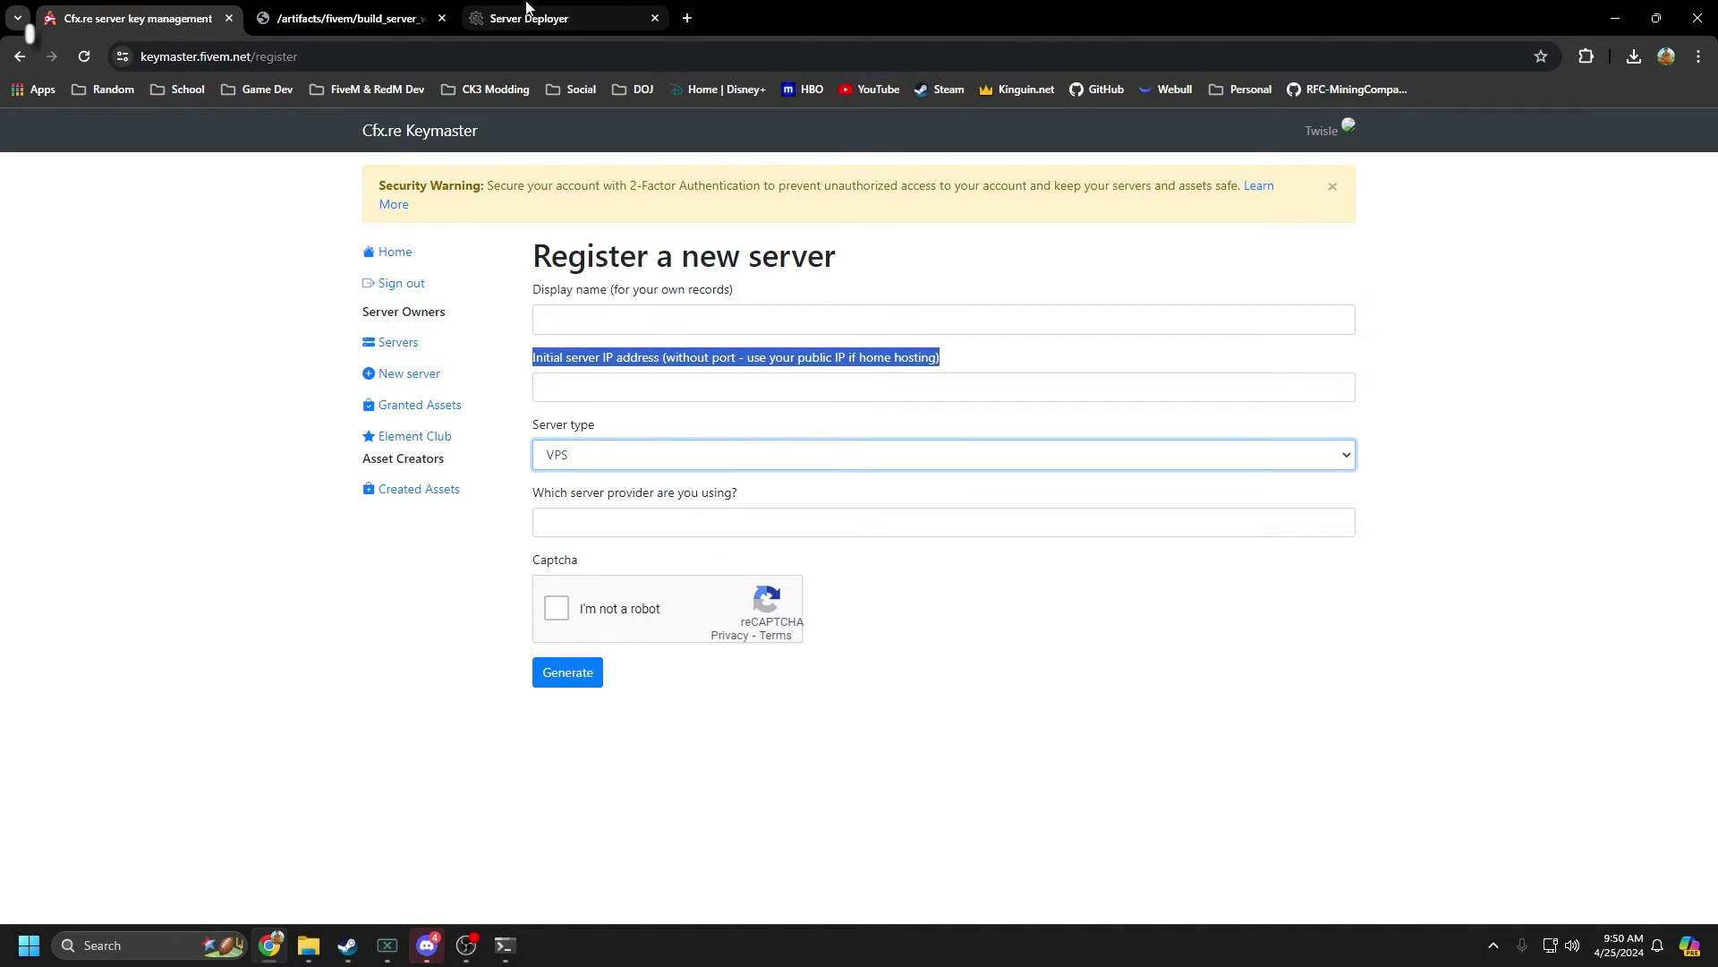
# Enter the server license key in the txAdmin deployer, run the recipe with it, and continue to the server.cfg configuration.
pyautogui.click(526, 12)
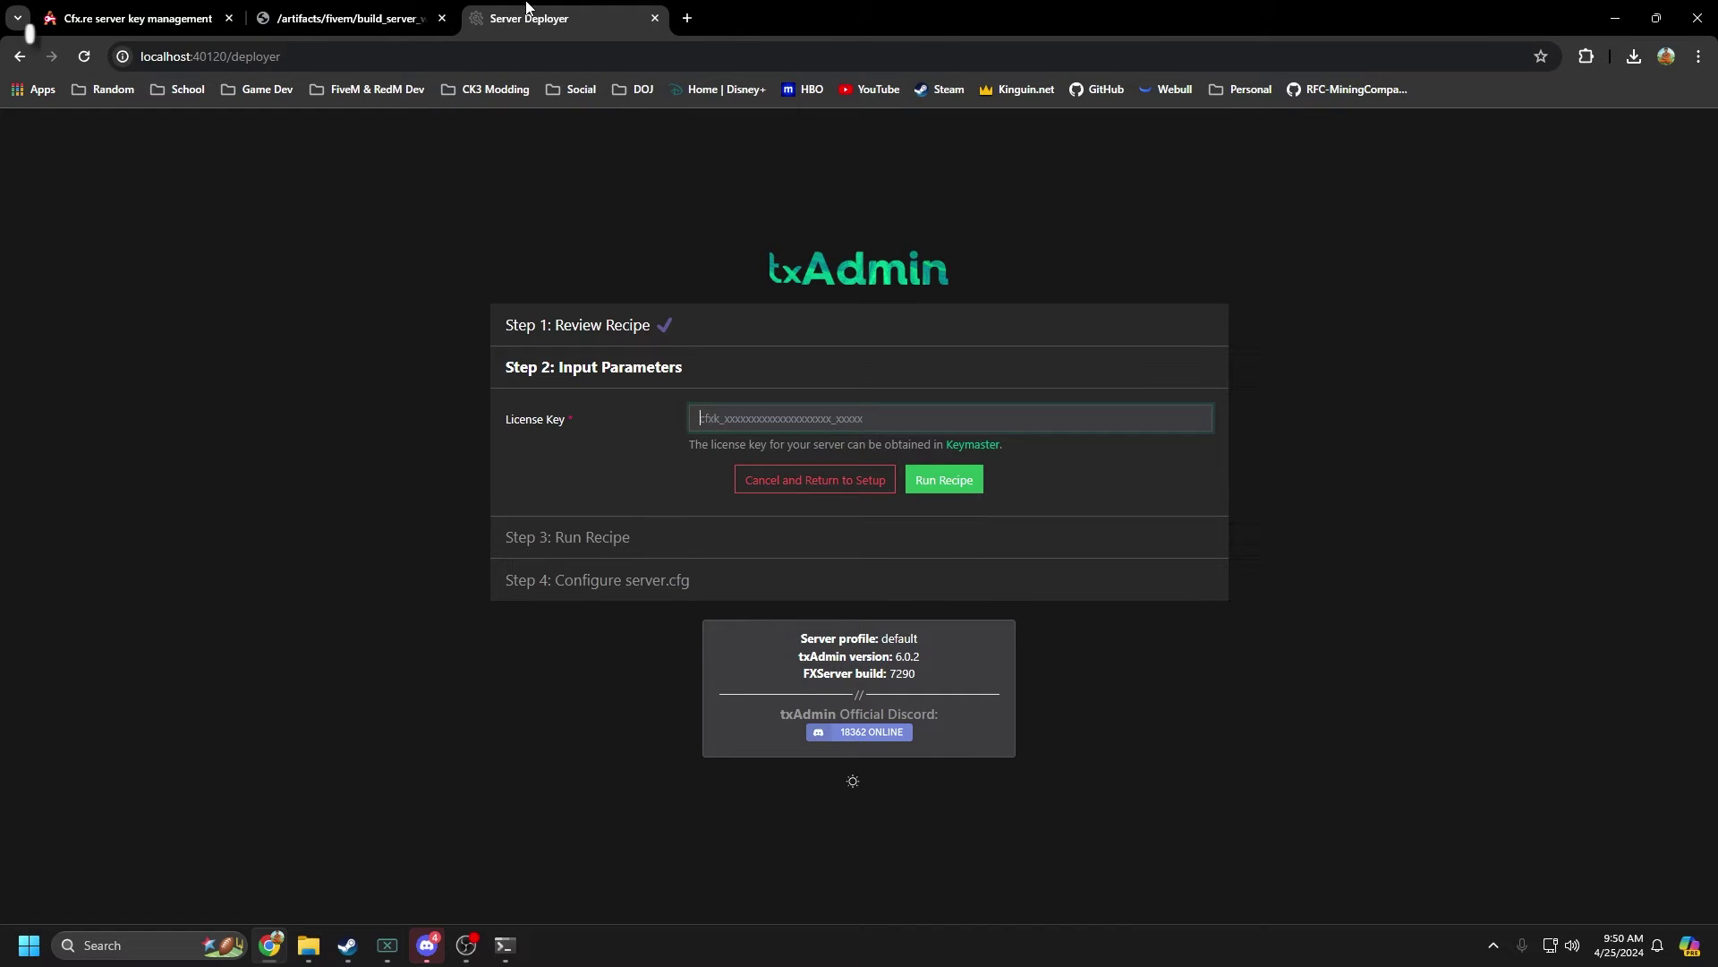
pyautogui.click(934, 481)
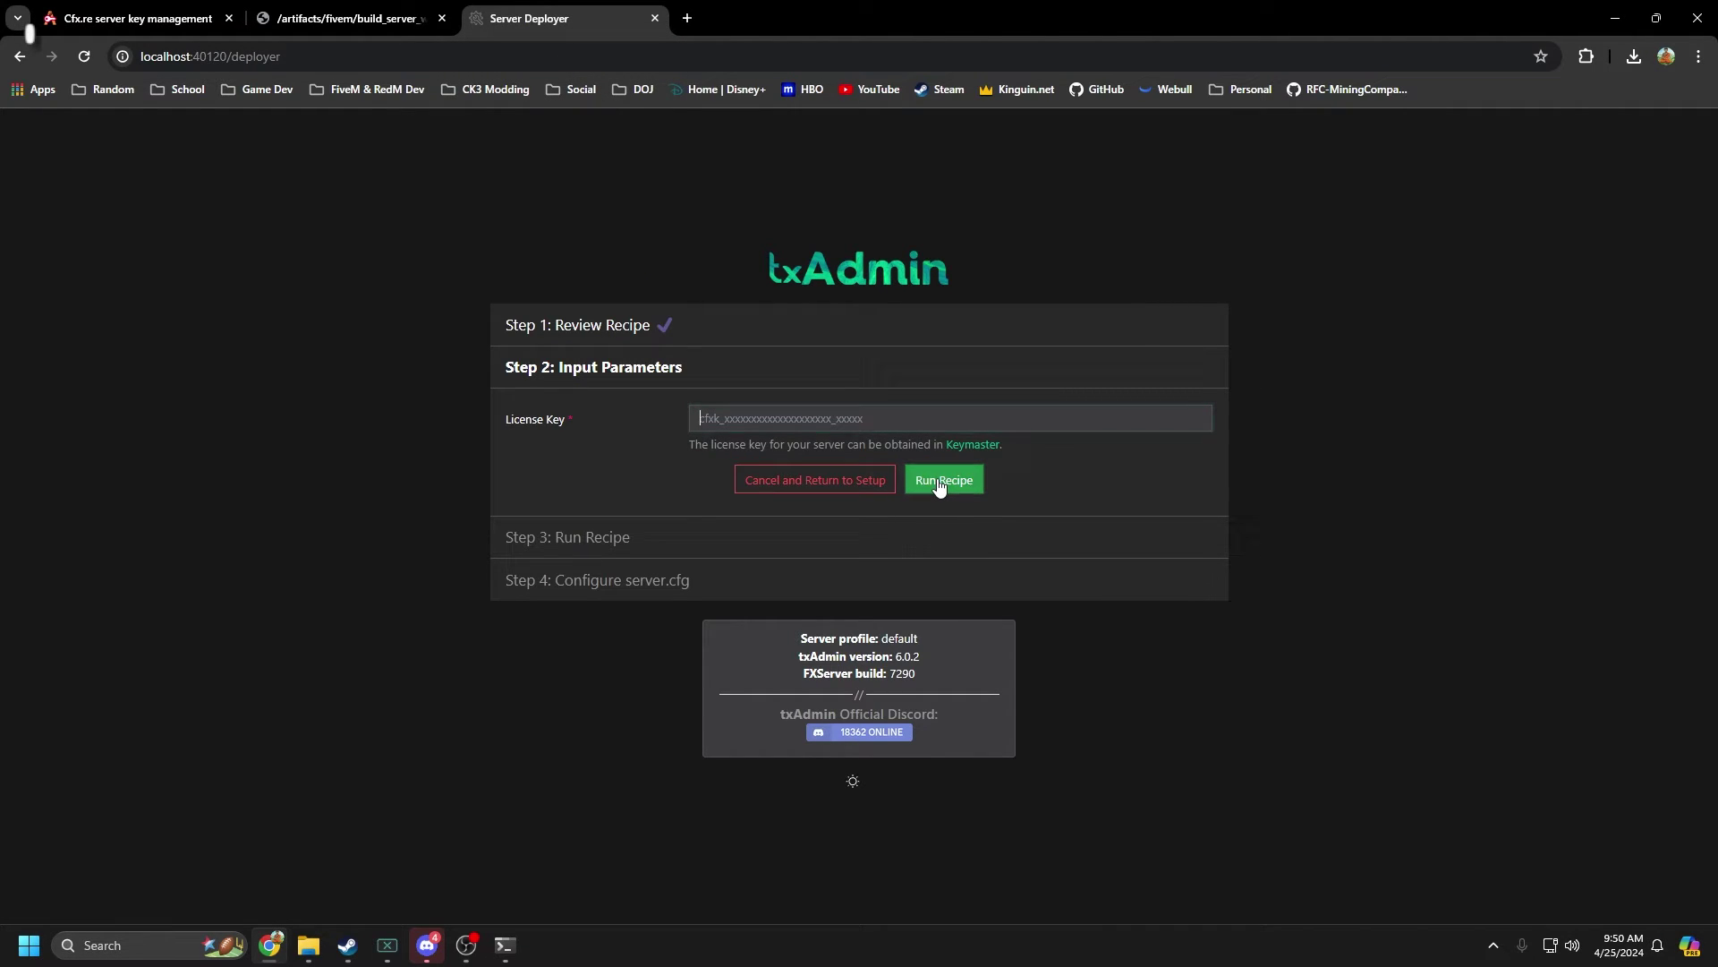
pyautogui.hotkey('ctrl', 'shift', 'Tab')
pyautogui.hotkey('ctrl', 'shift', 'Tab')
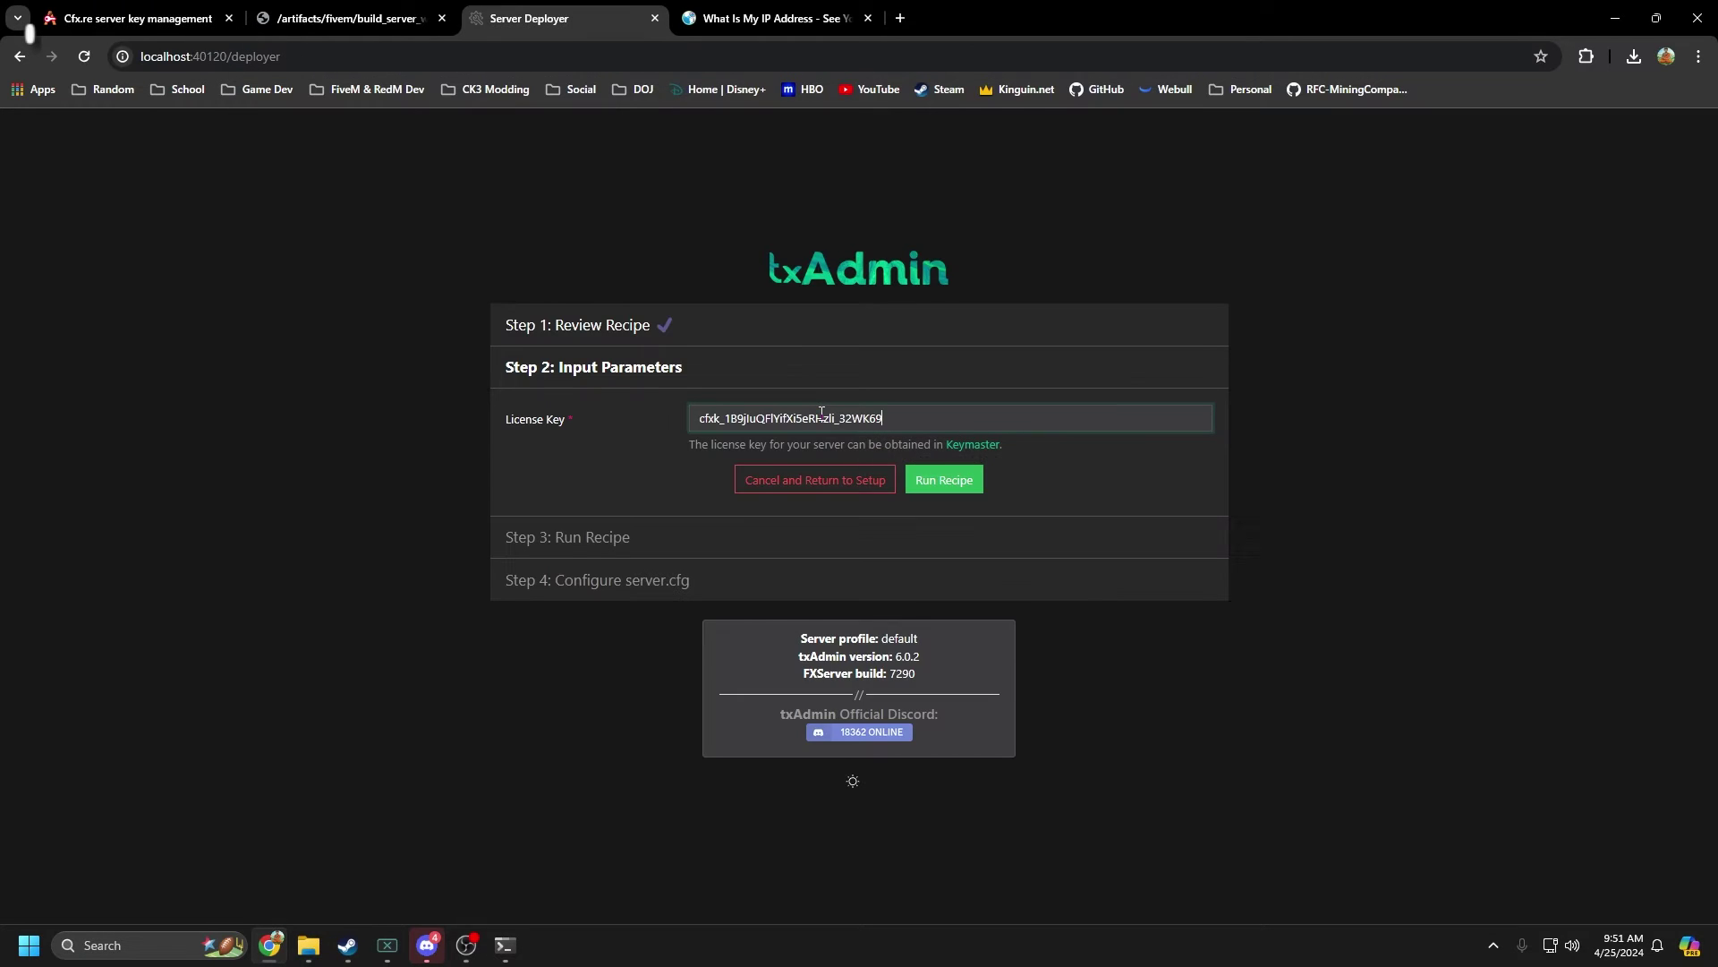
pyautogui.click(944, 483)
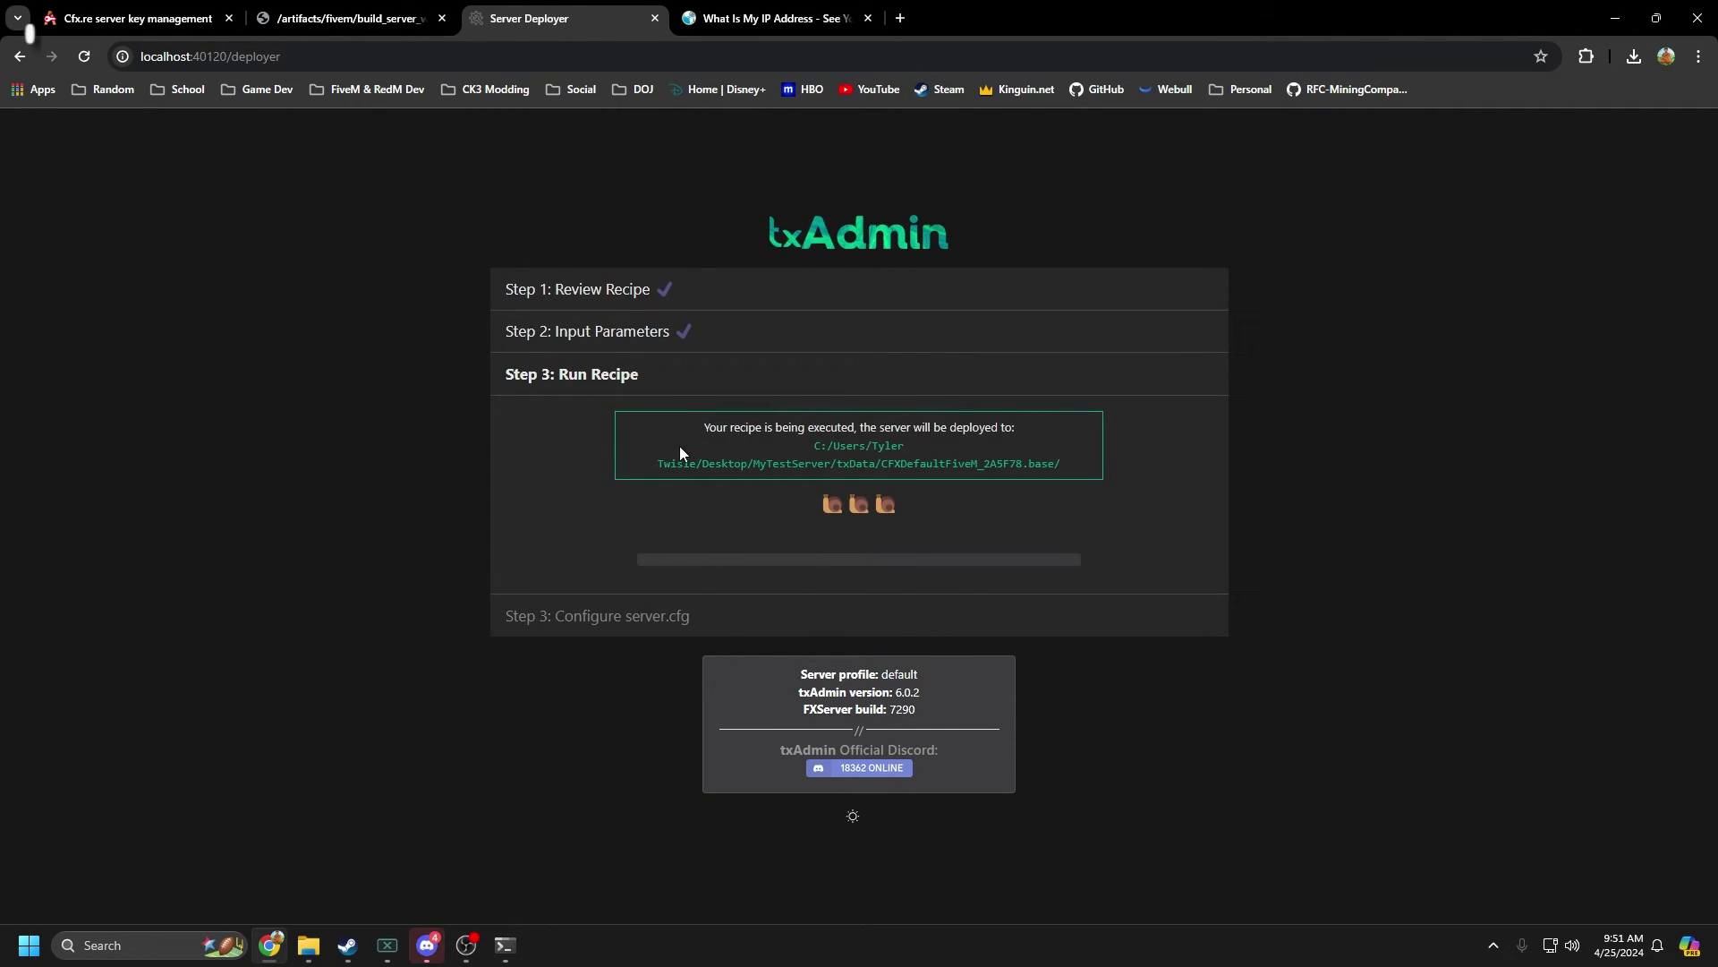
pyautogui.click(859, 609)
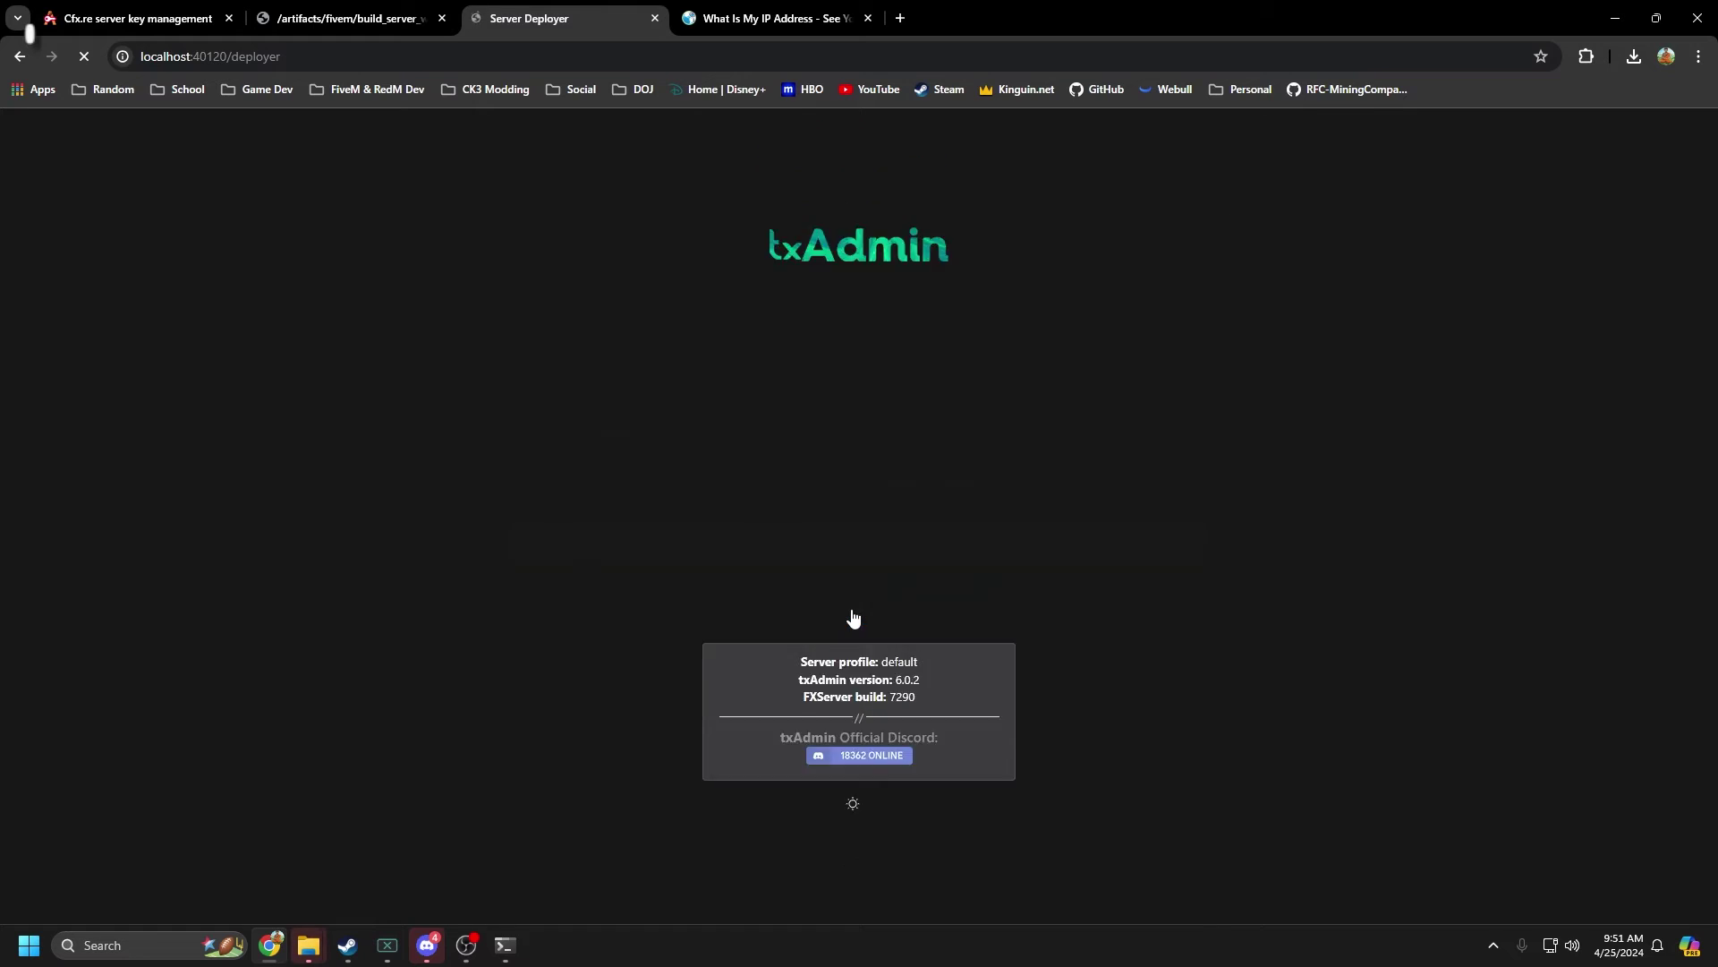
# Review the generated server.cfg from its endpoints to the system admins, and save and run the server without editing it.
pyautogui.scroll(-3, 850, 578)
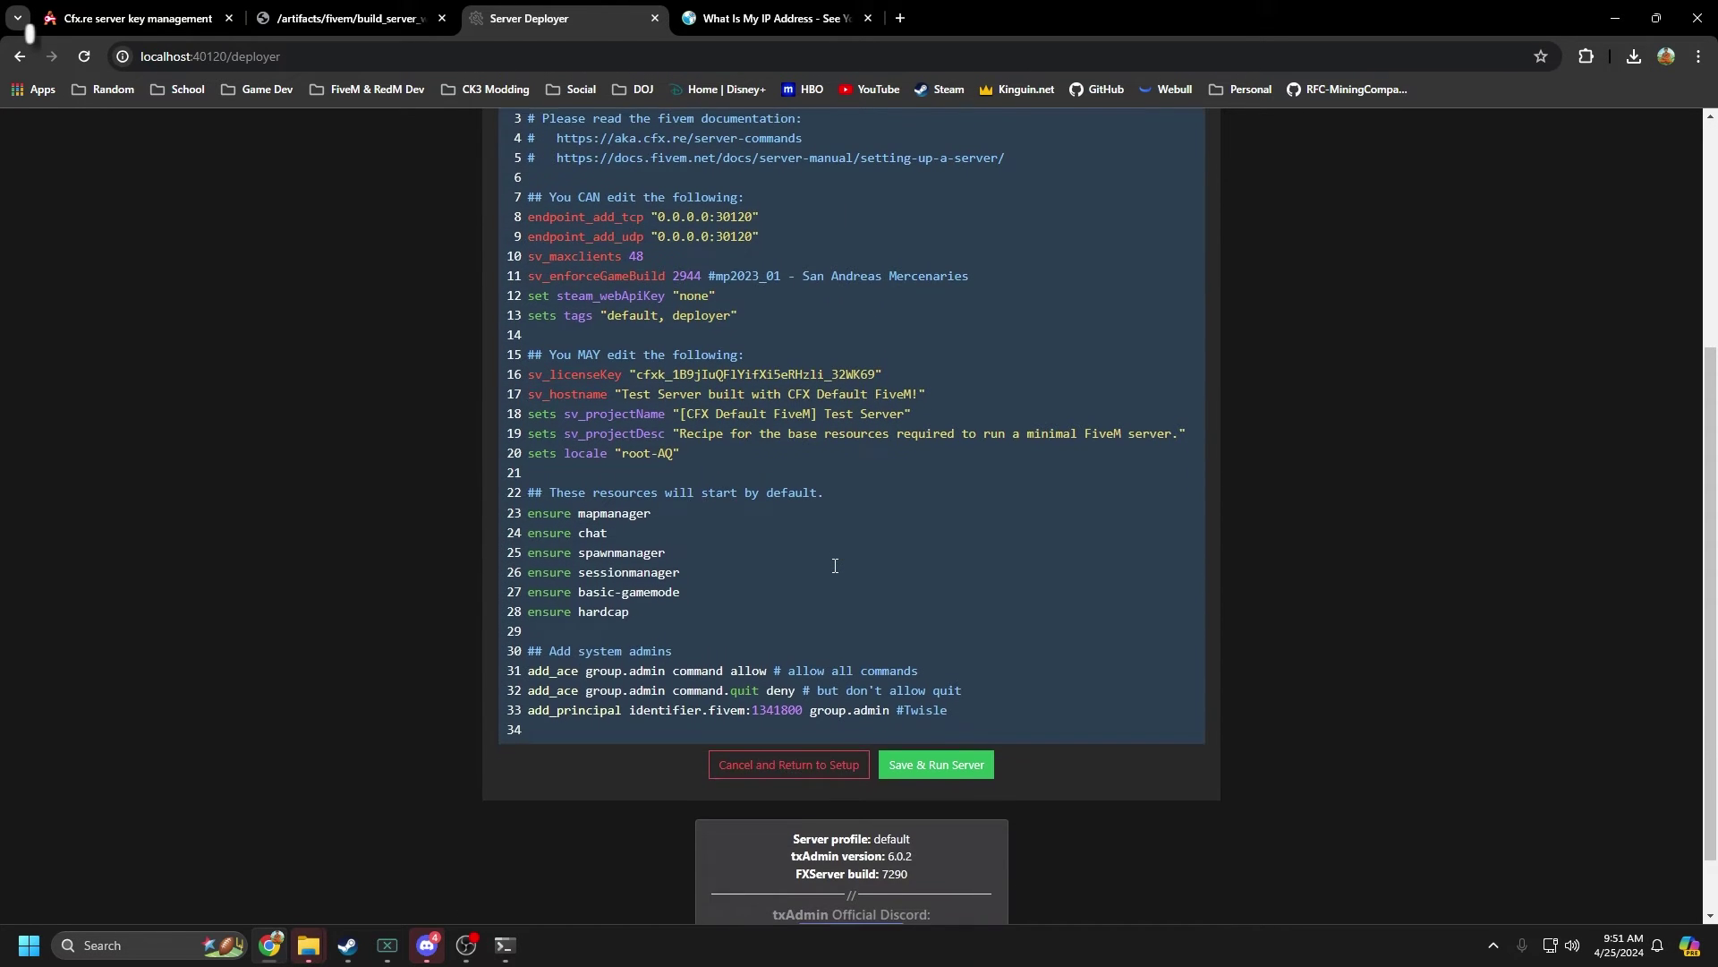
pyautogui.scroll(1, 833, 566)
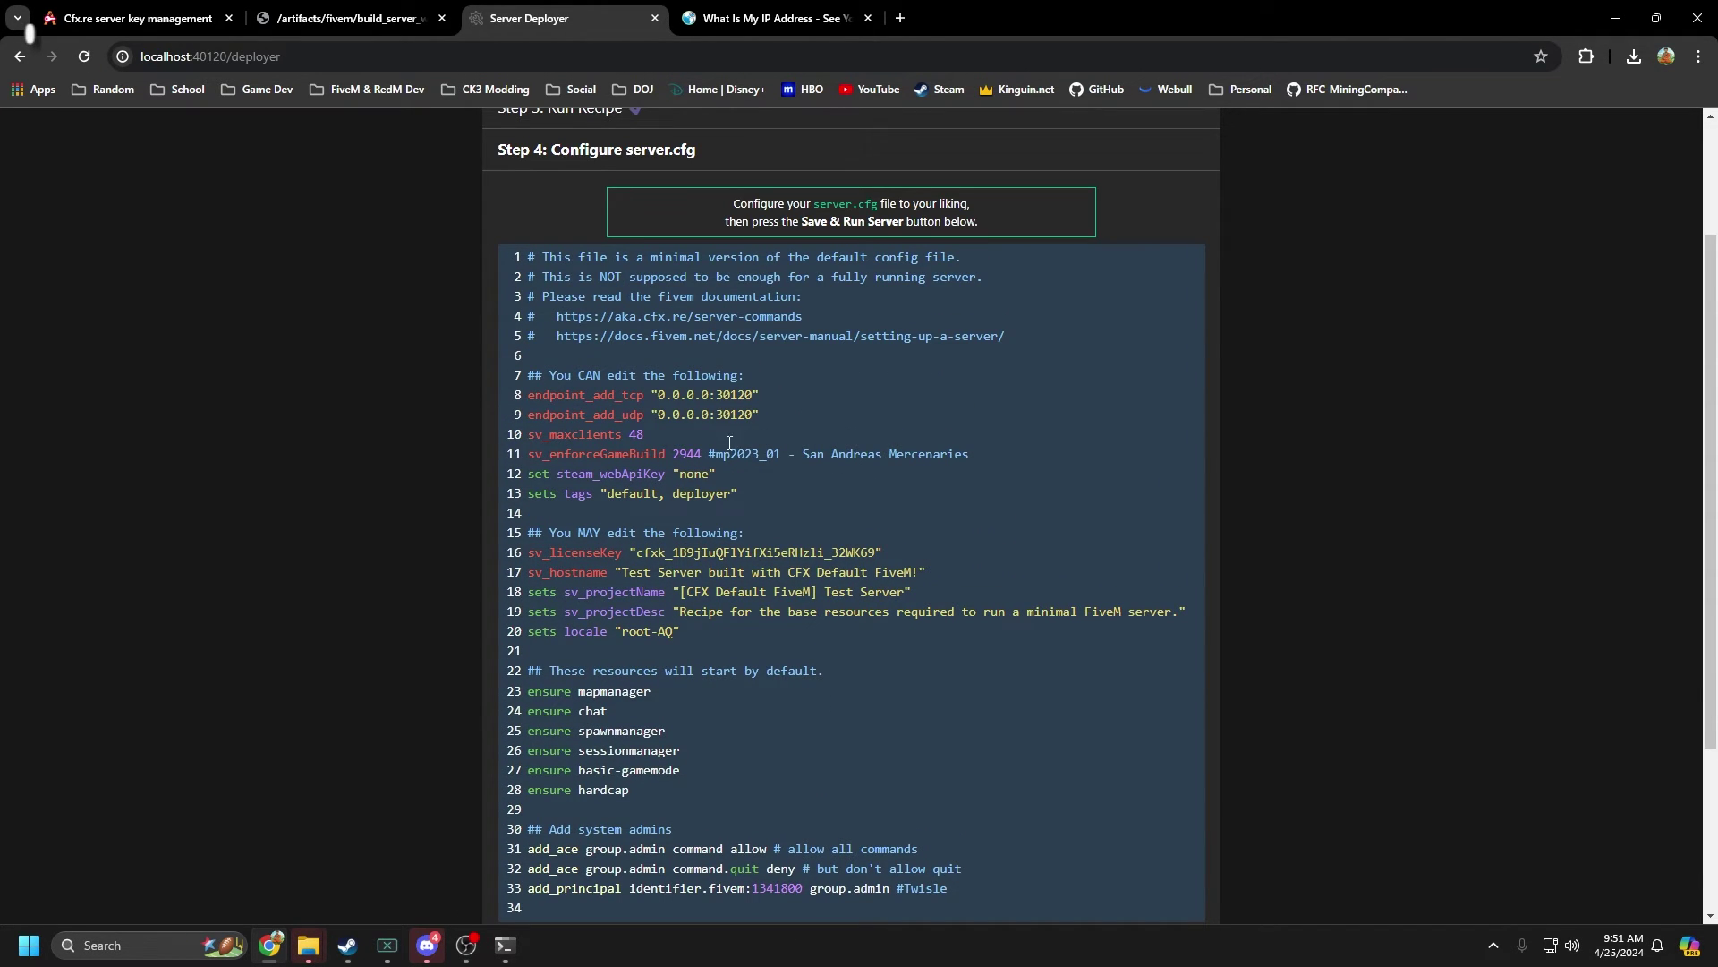
pyautogui.scroll(-2, 729, 443)
pyautogui.scroll(3, 725, 471)
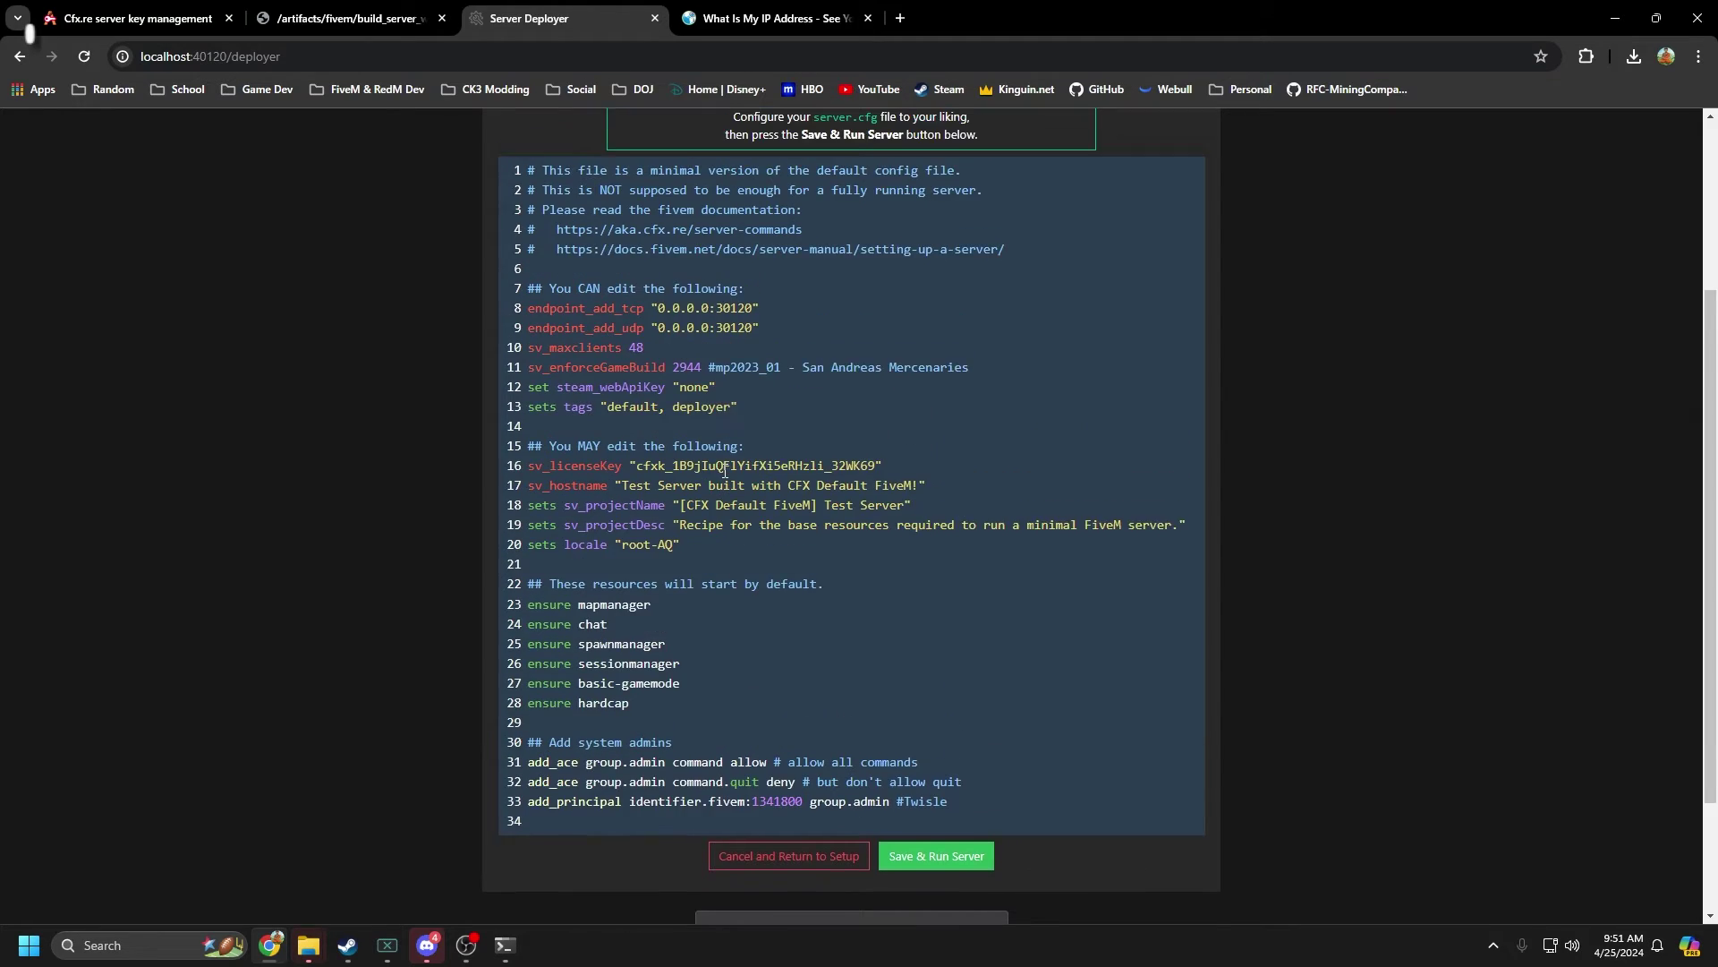
pyautogui.scroll(-4, 725, 472)
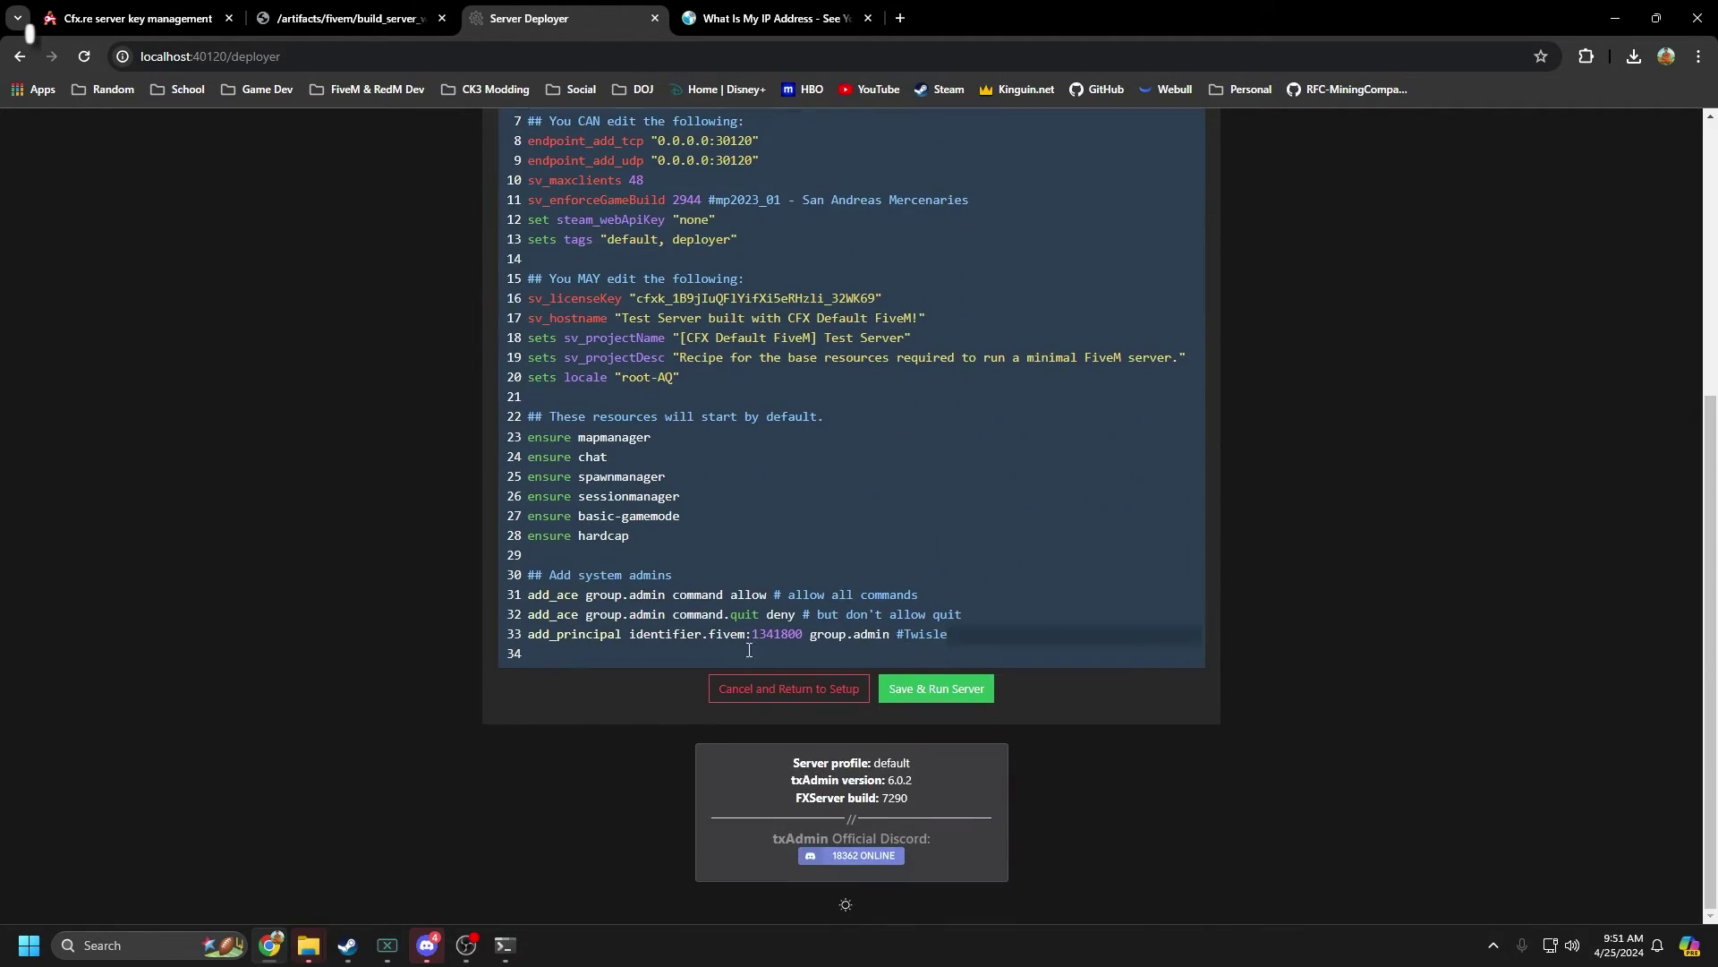
pyautogui.scroll(3, 756, 566)
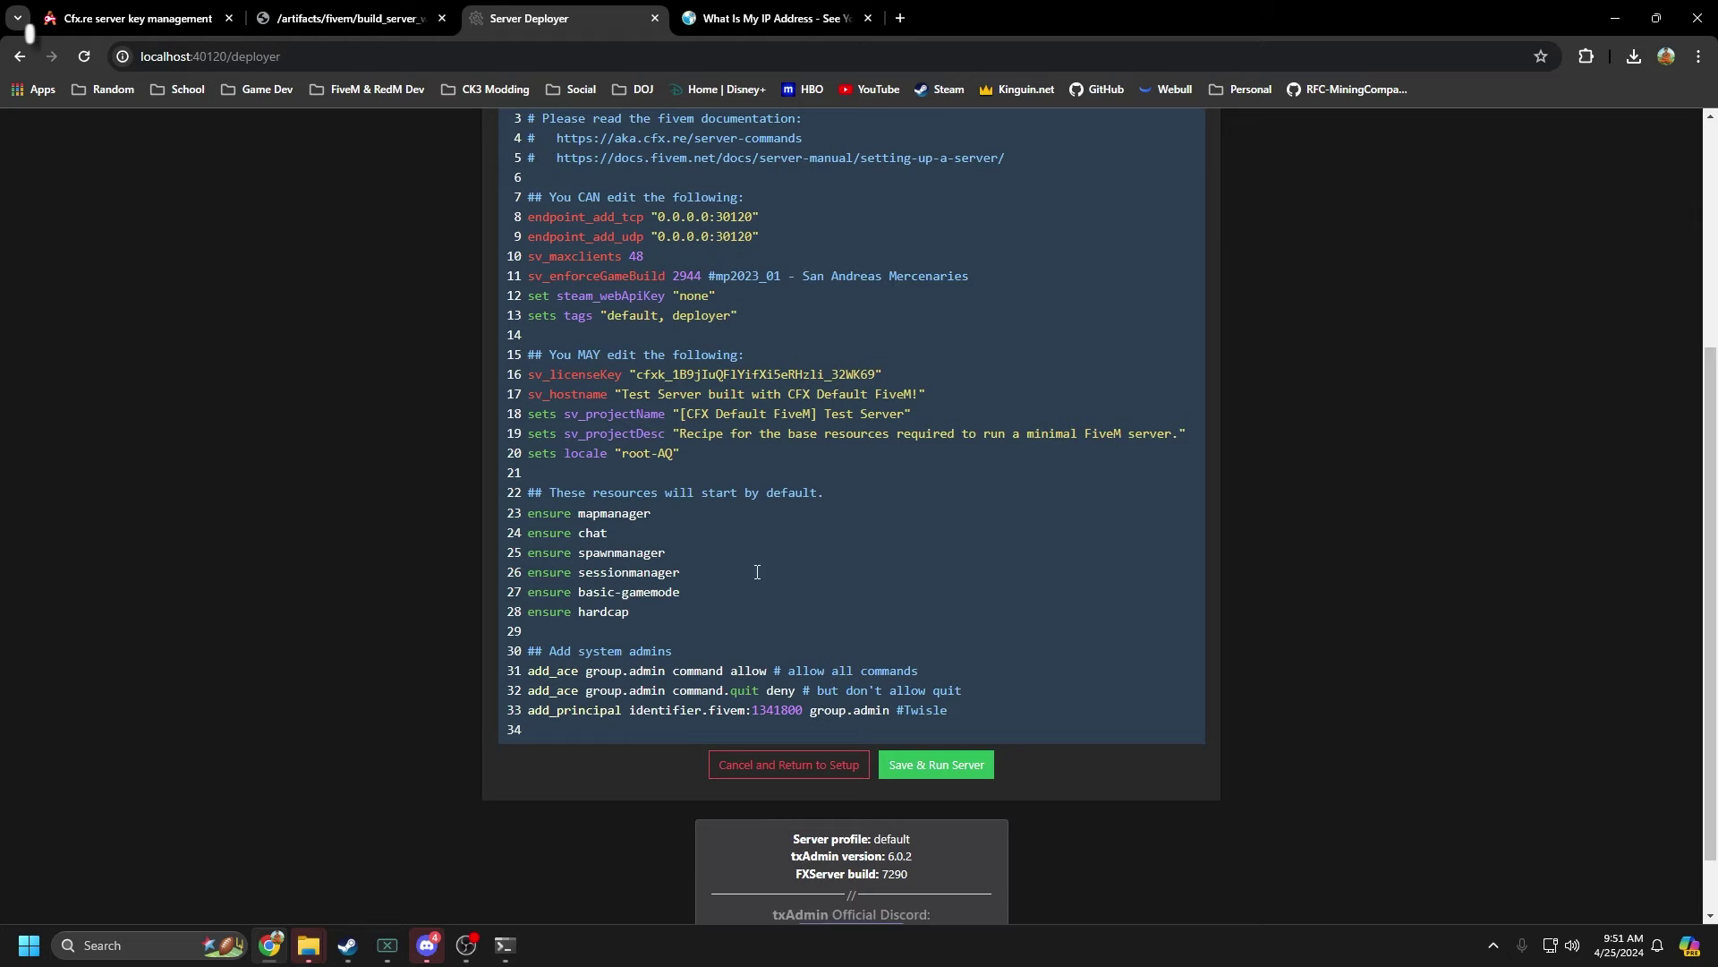
pyautogui.moveTo(713, 635); pyautogui.dragTo(476, 349)
pyautogui.scroll(-3, 663, 580)
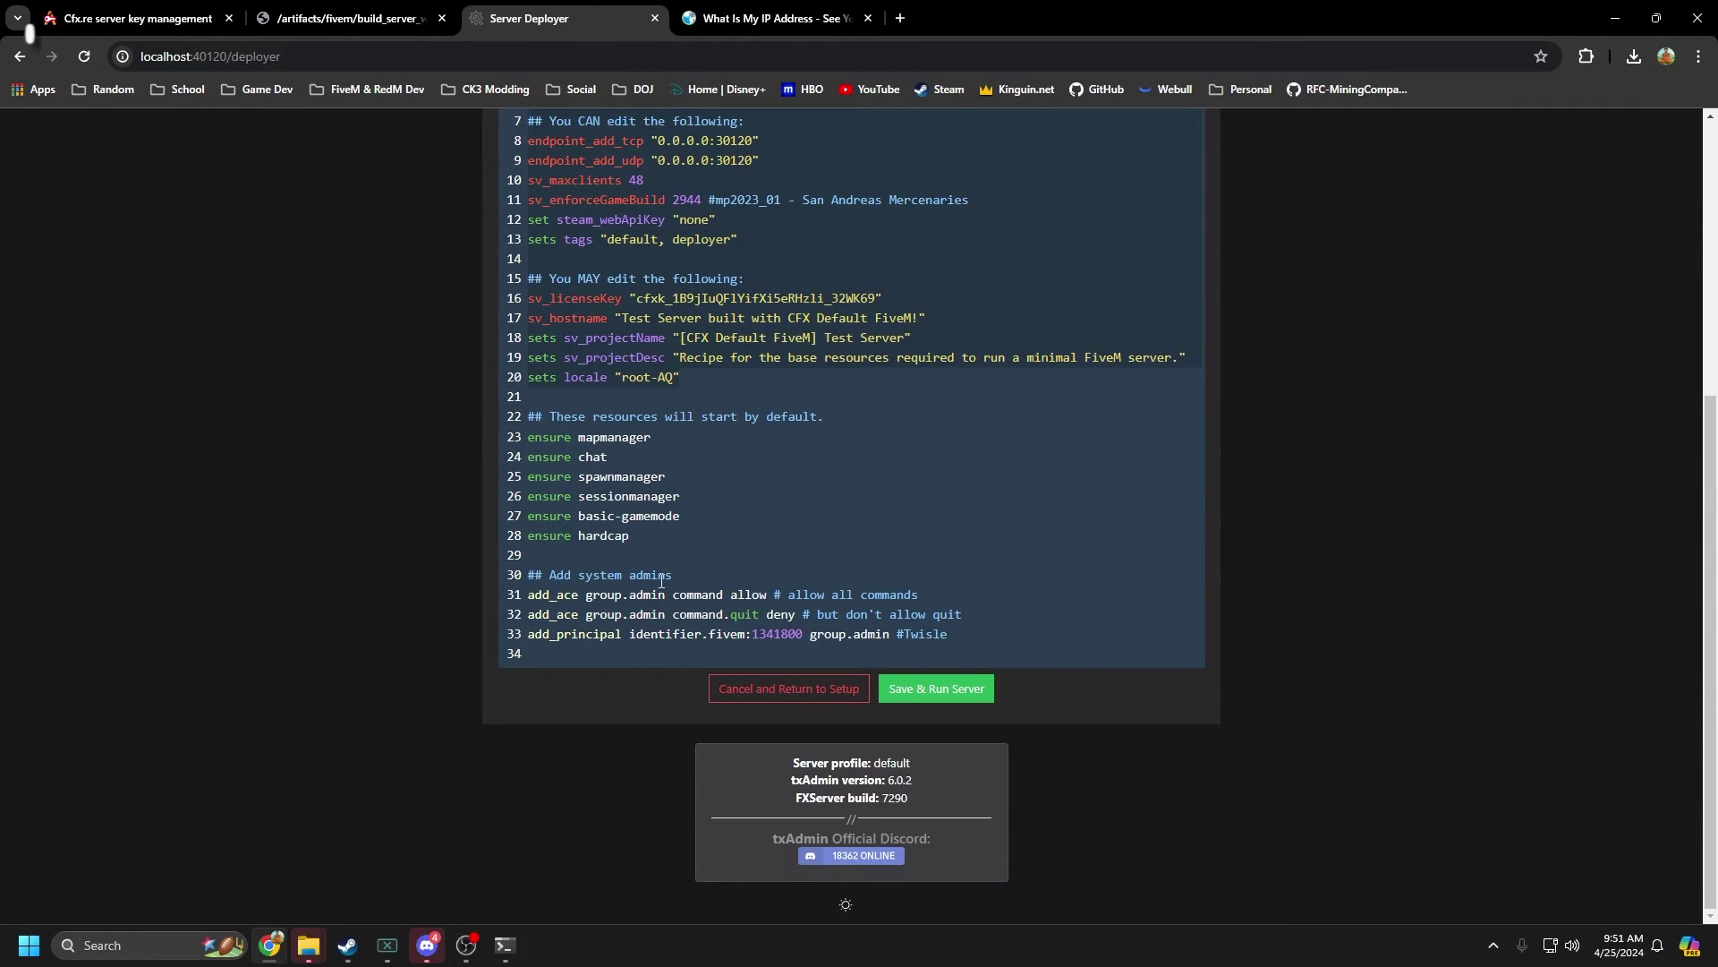
pyautogui.click(928, 707)
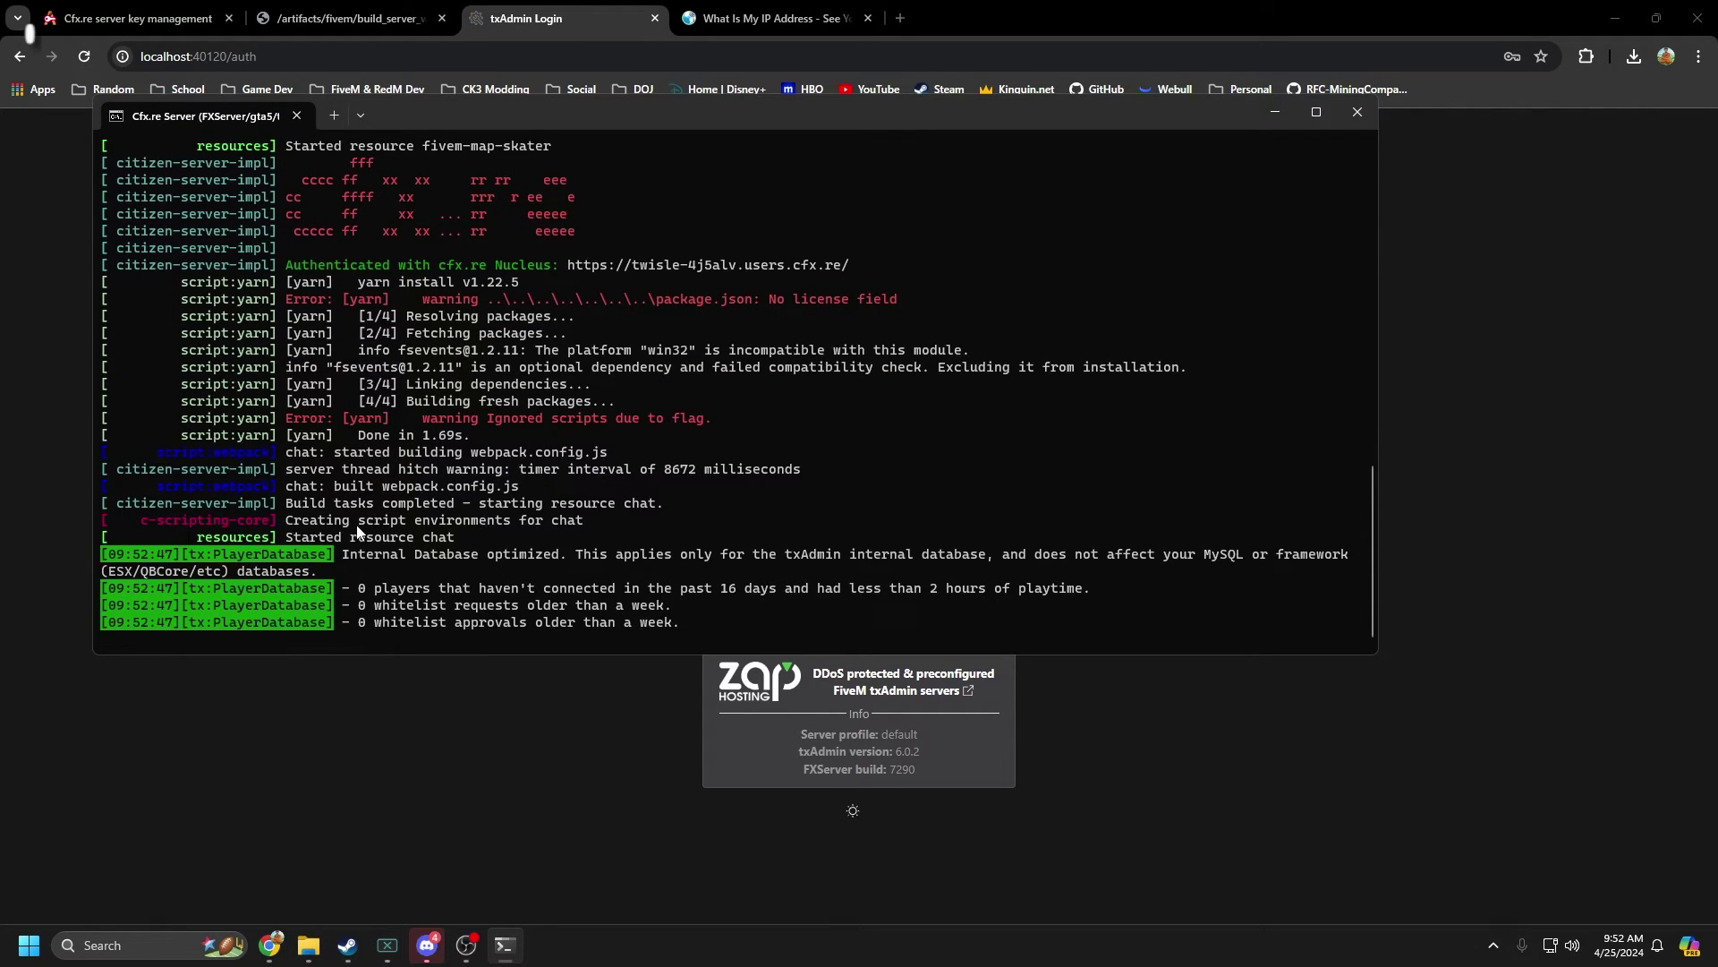
pyautogui.click(309, 947)
pyautogui.click(1521, 106)
pyautogui.click(496, 789)
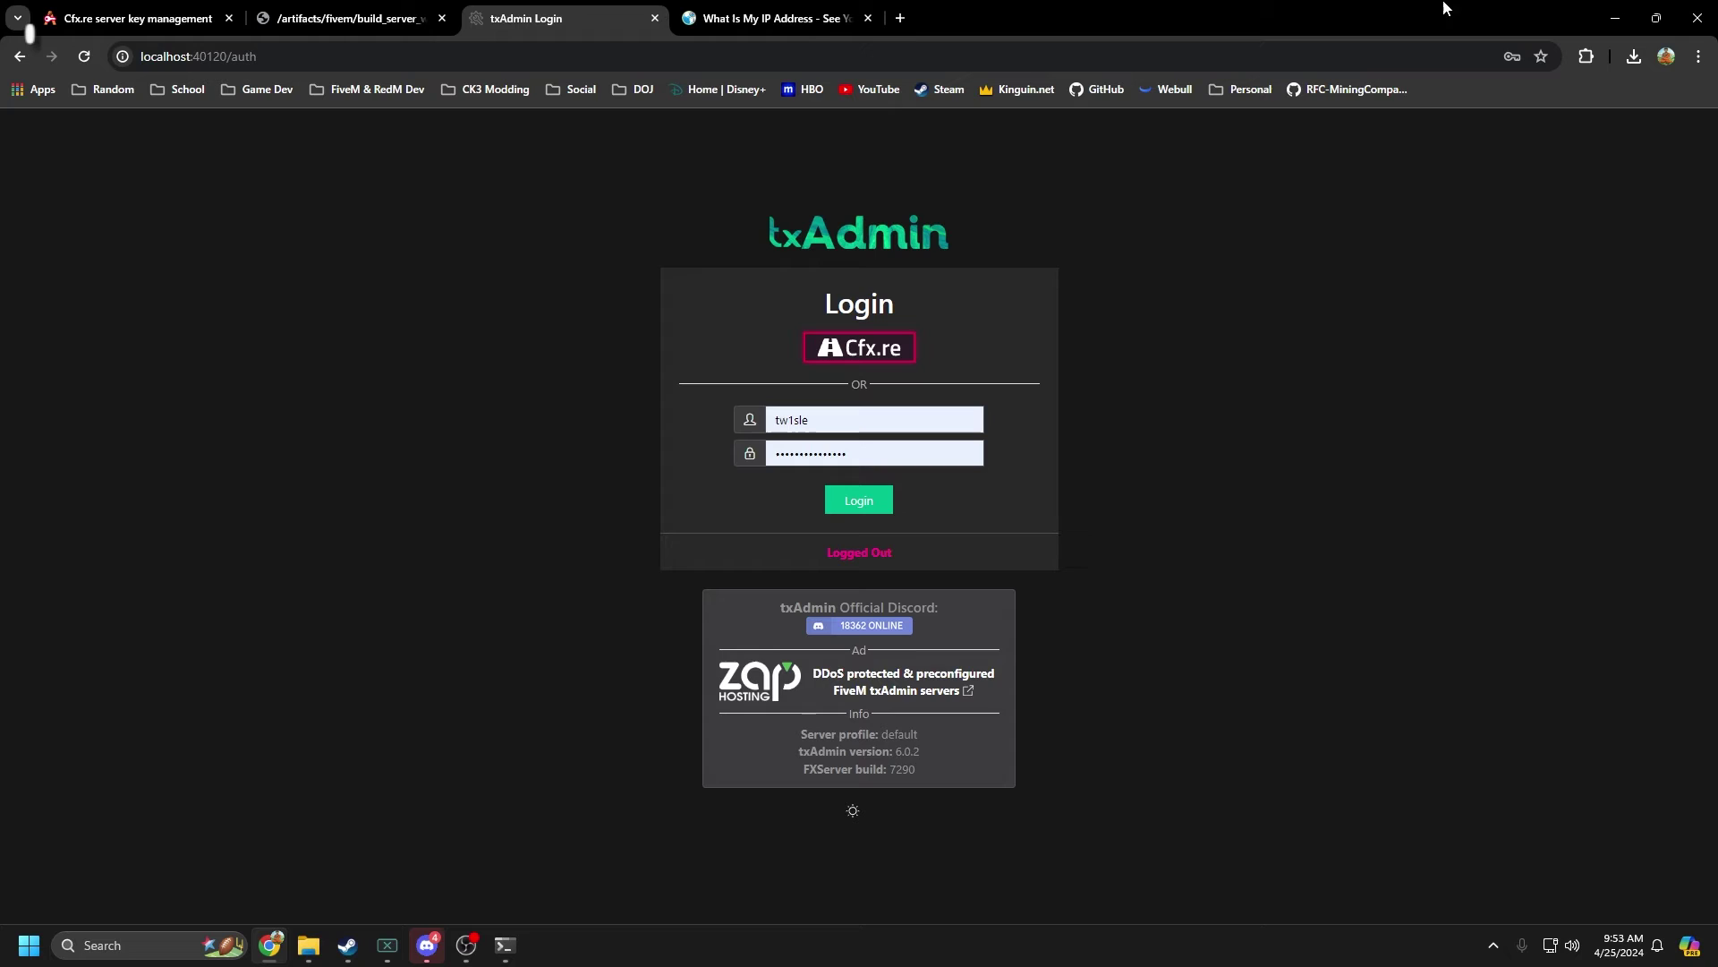
# Minimize the browser, launch the FiveM client, and minimize the server console.
pyautogui.click(1613, 18)
pyautogui.press('super')
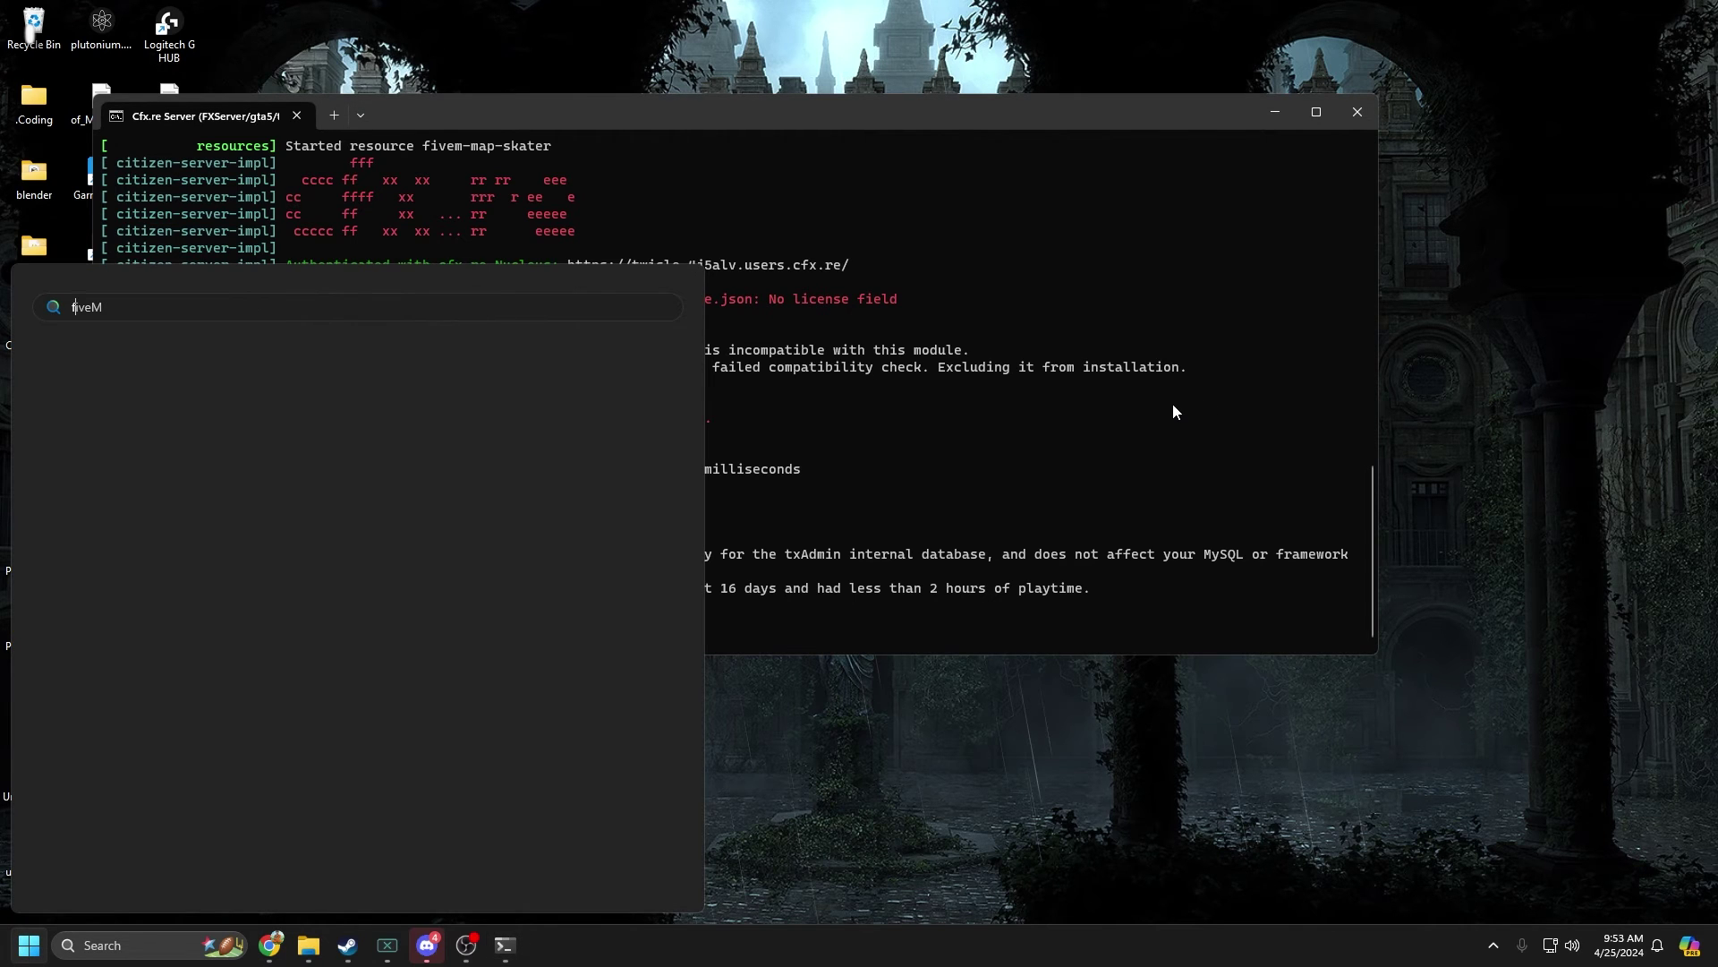
pyautogui.write('fivem')
pyautogui.press('Return')
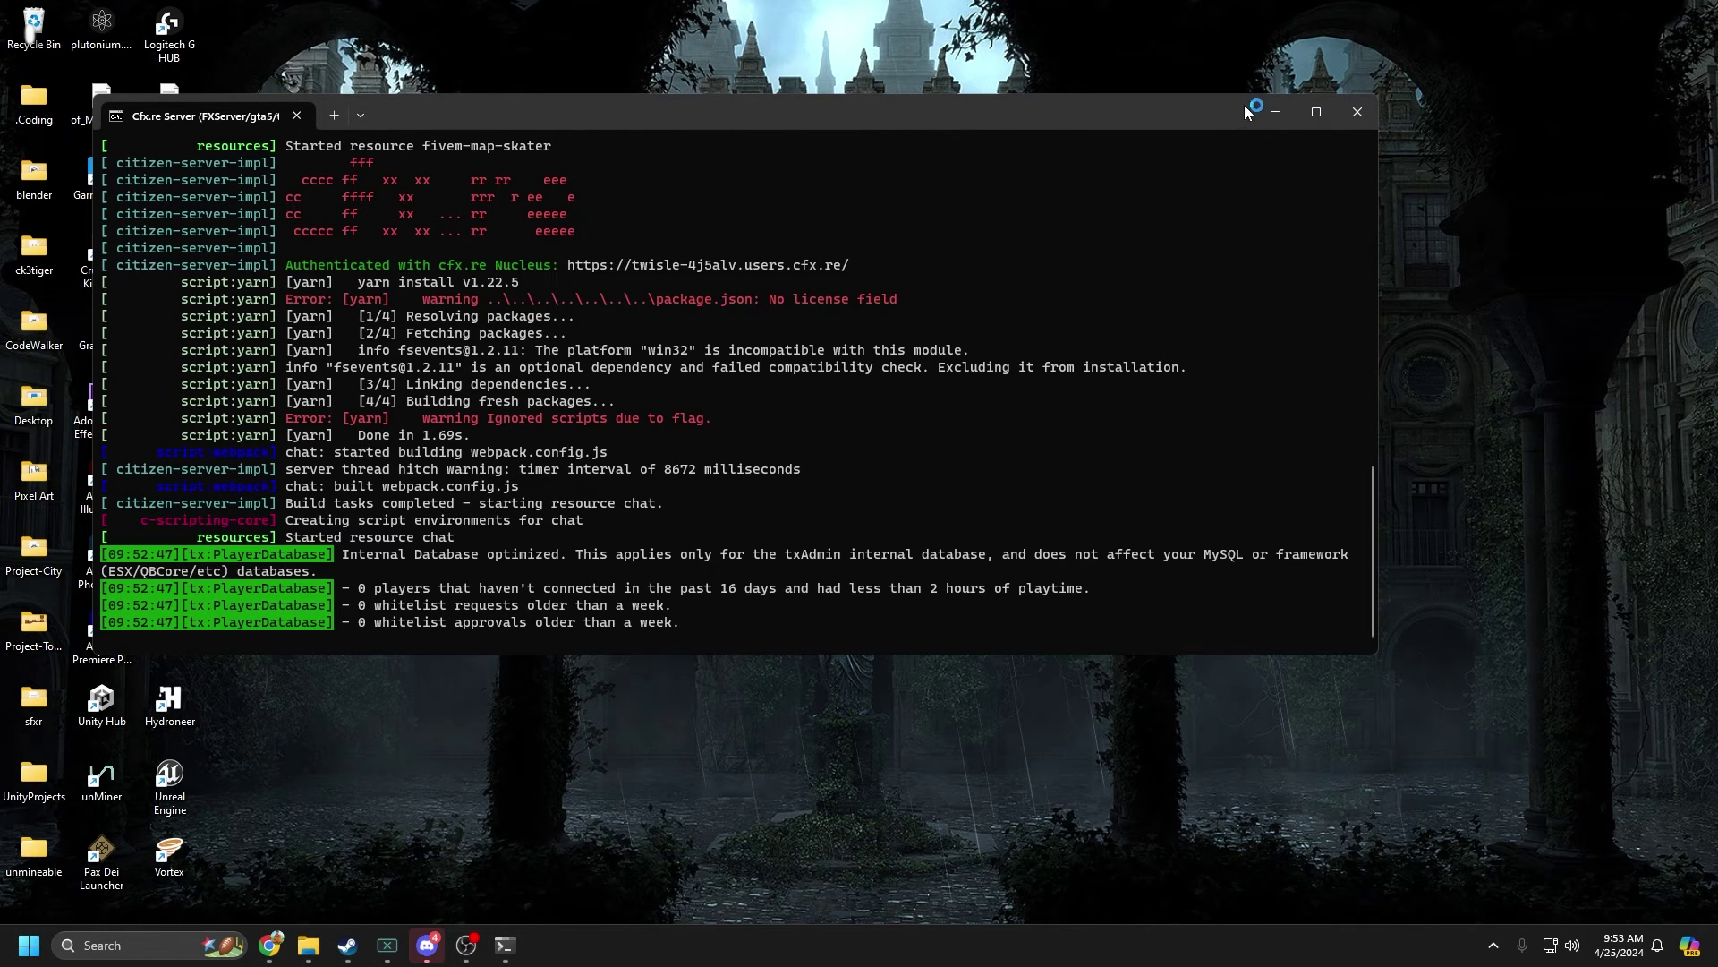
pyautogui.click(1275, 111)
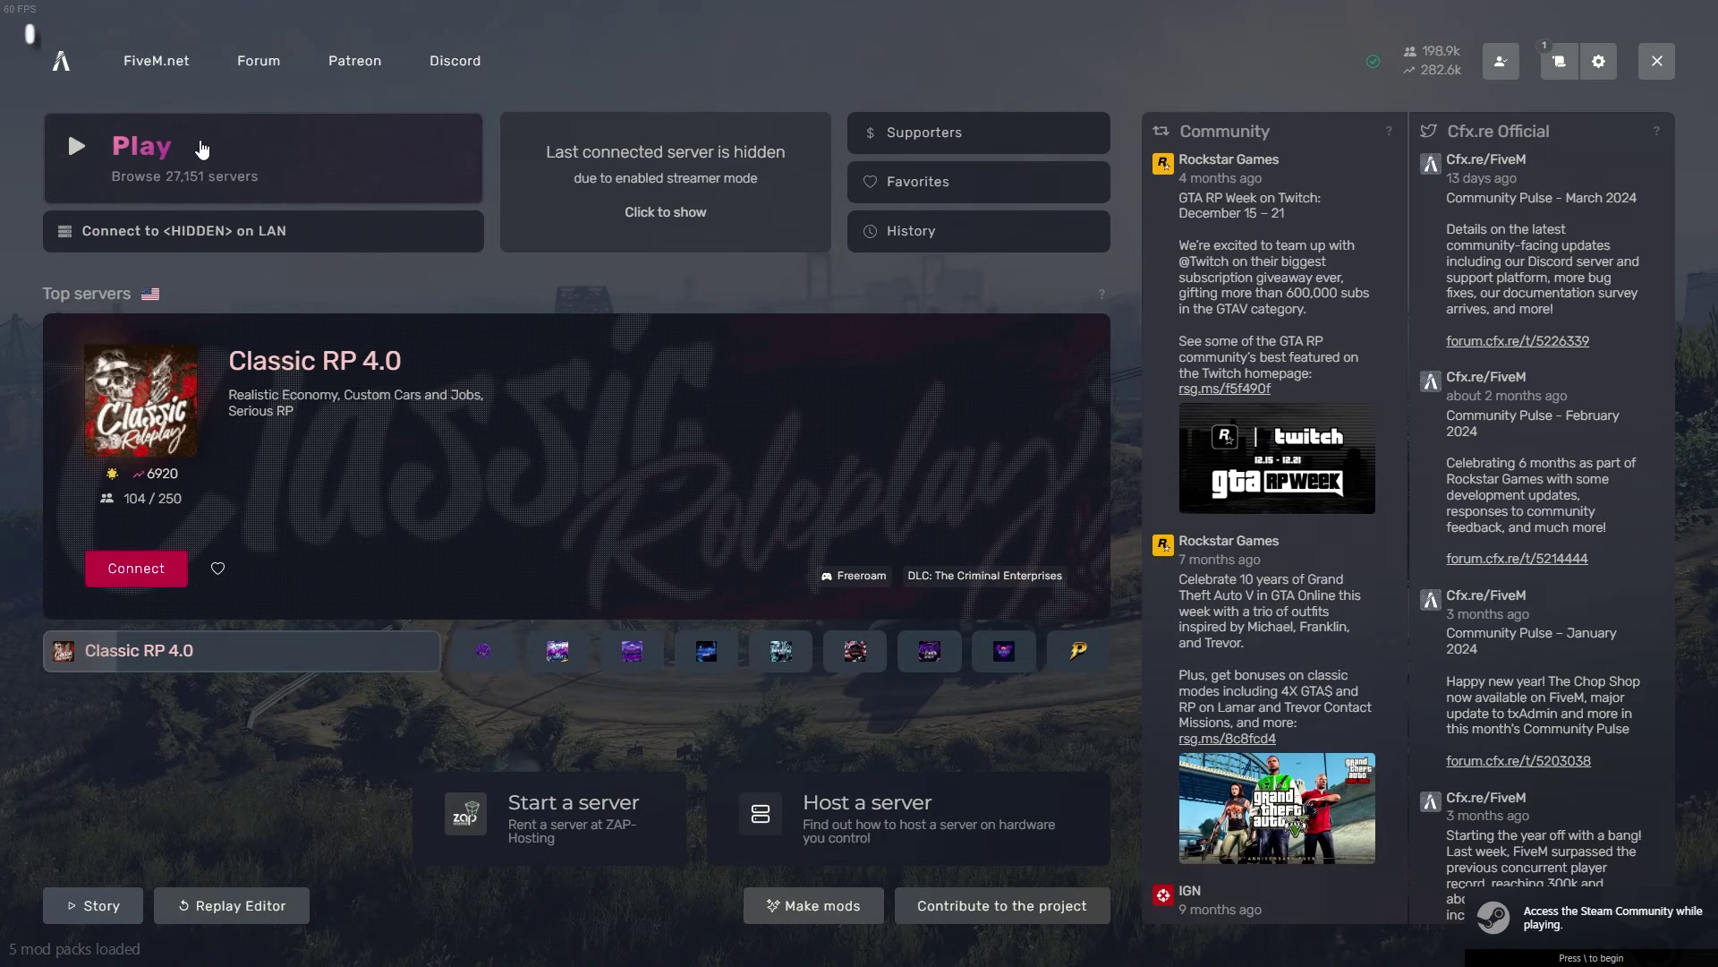
# Connect to the hidden-address server on LAN, accepting the restart and game data update, and allow the FiveM Game subprocess through Windows Firewall.
pyautogui.click(202, 148)
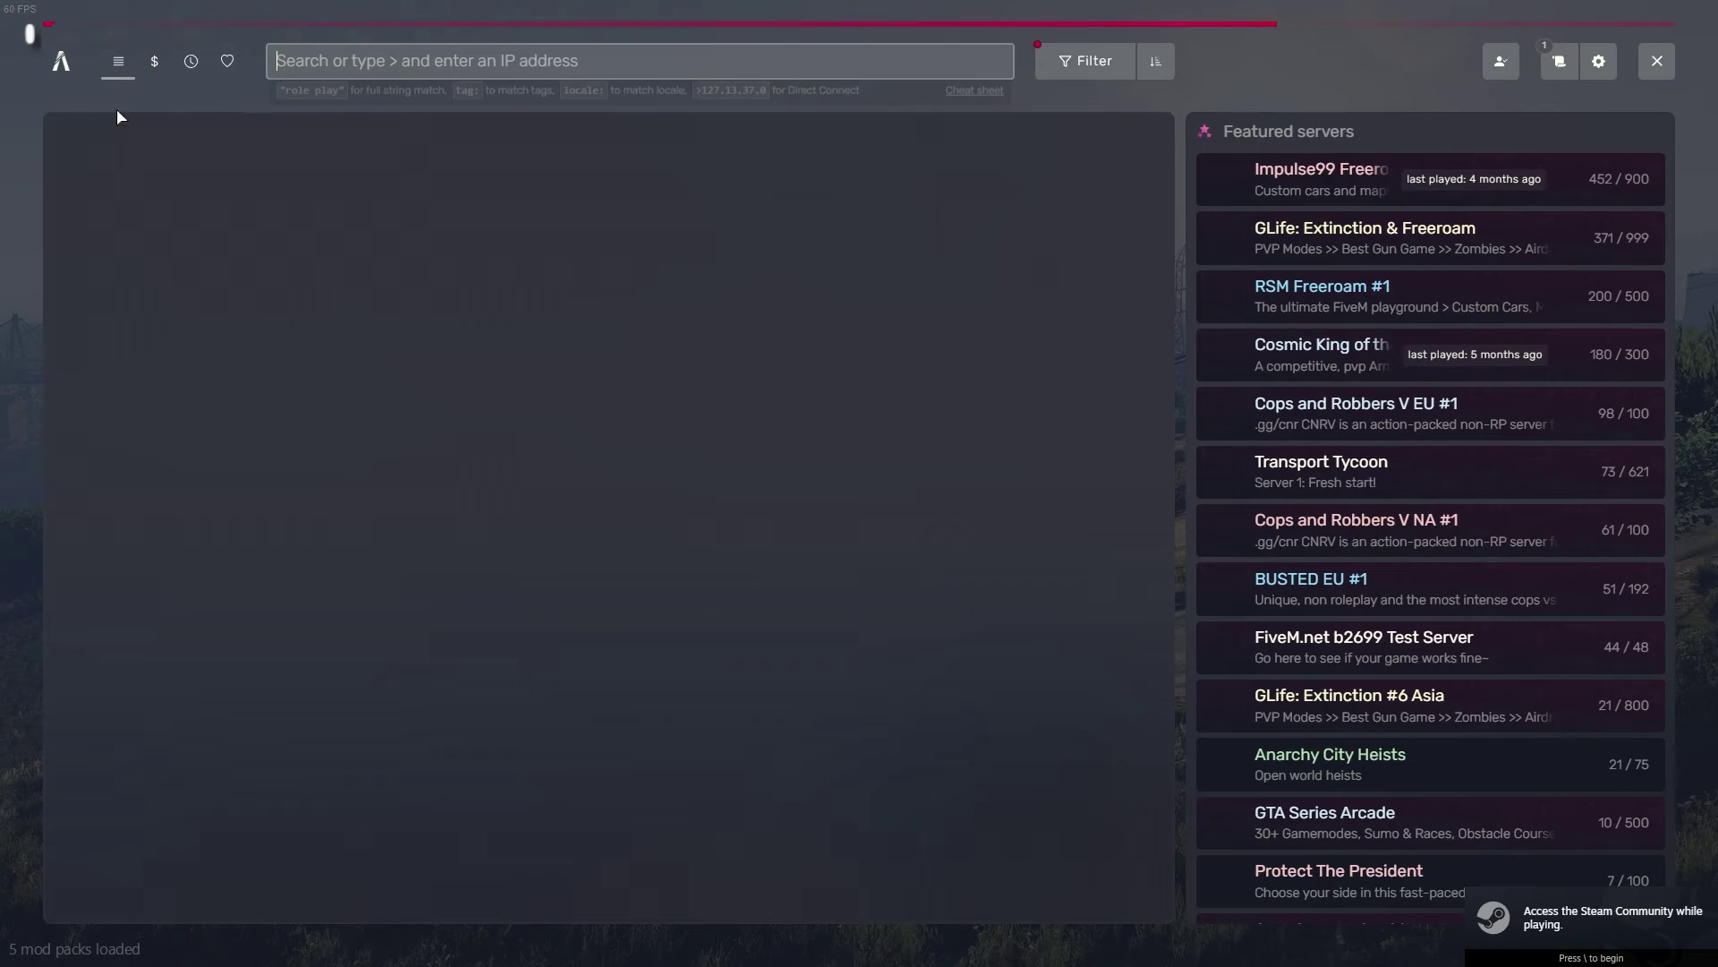
pyautogui.click(117, 61)
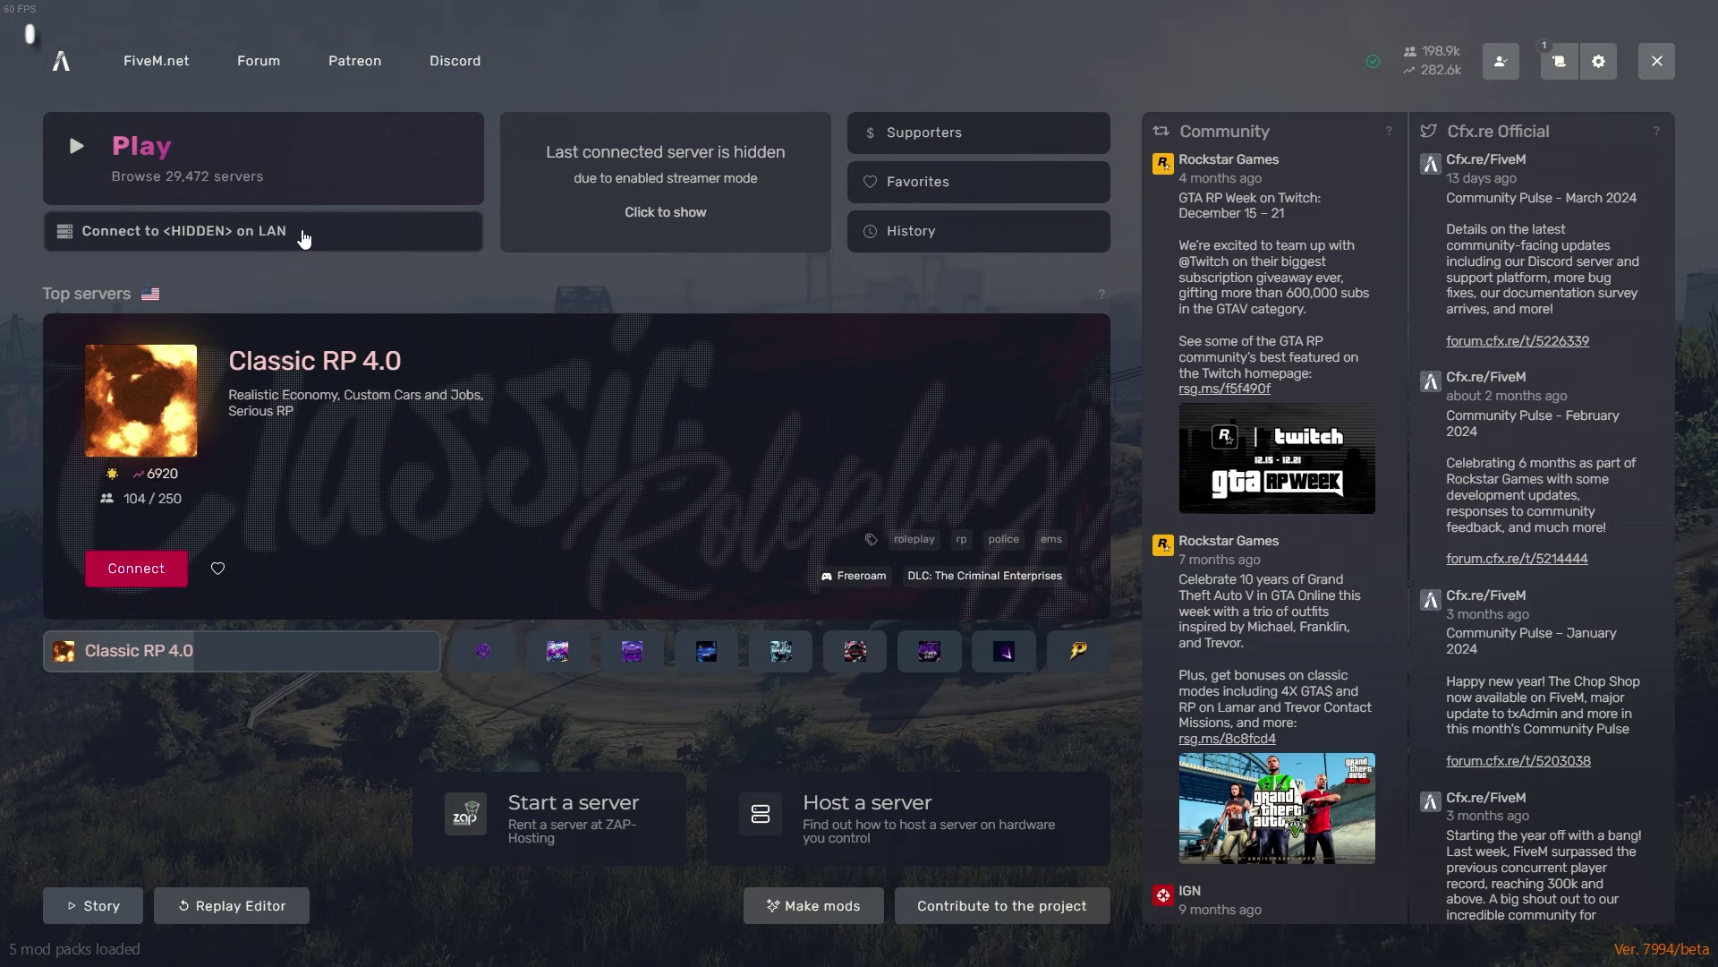
pyautogui.click(300, 229)
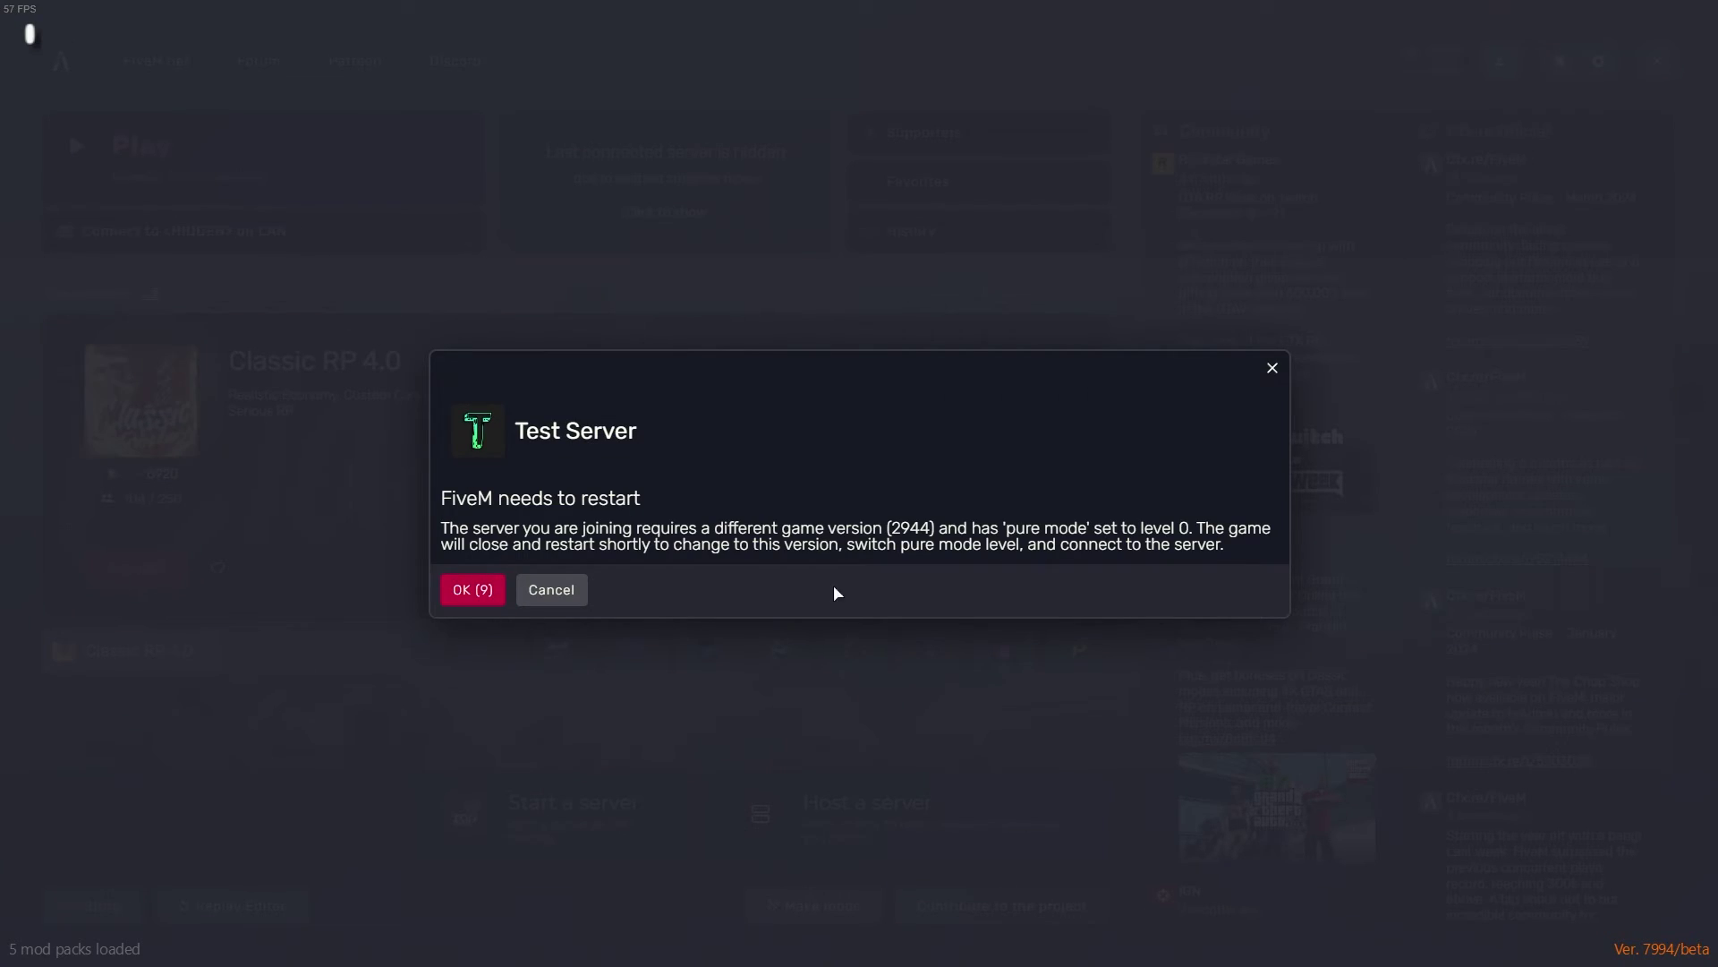
pyautogui.click(457, 597)
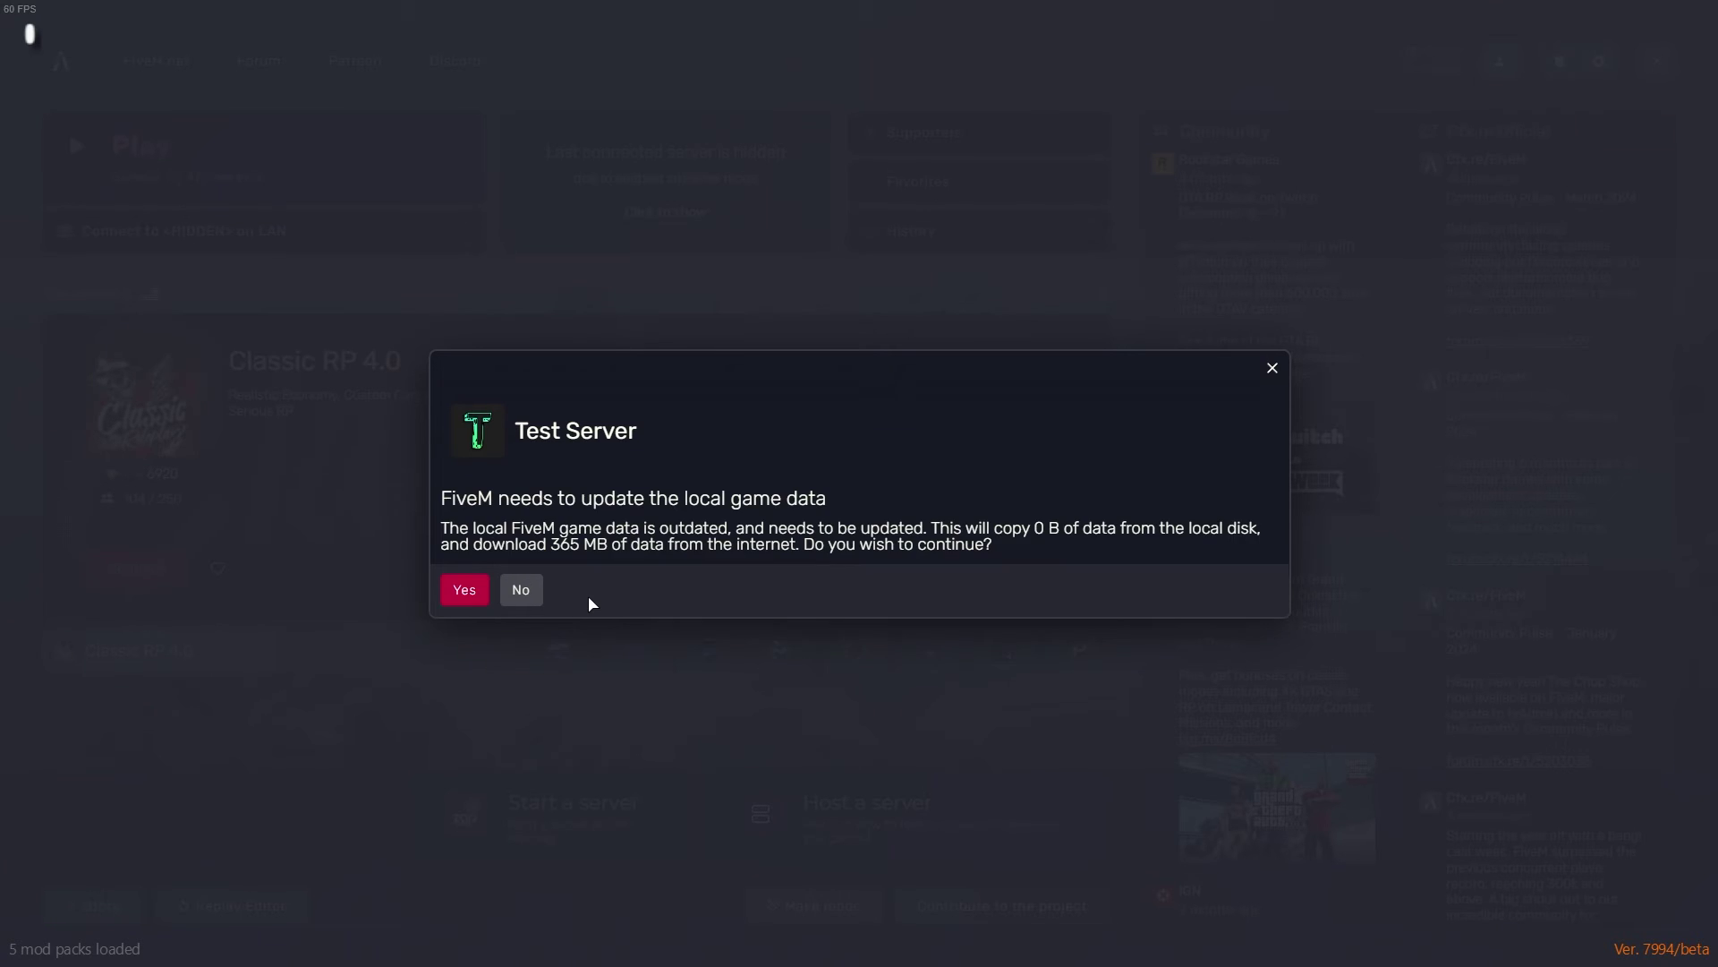
pyautogui.click(466, 599)
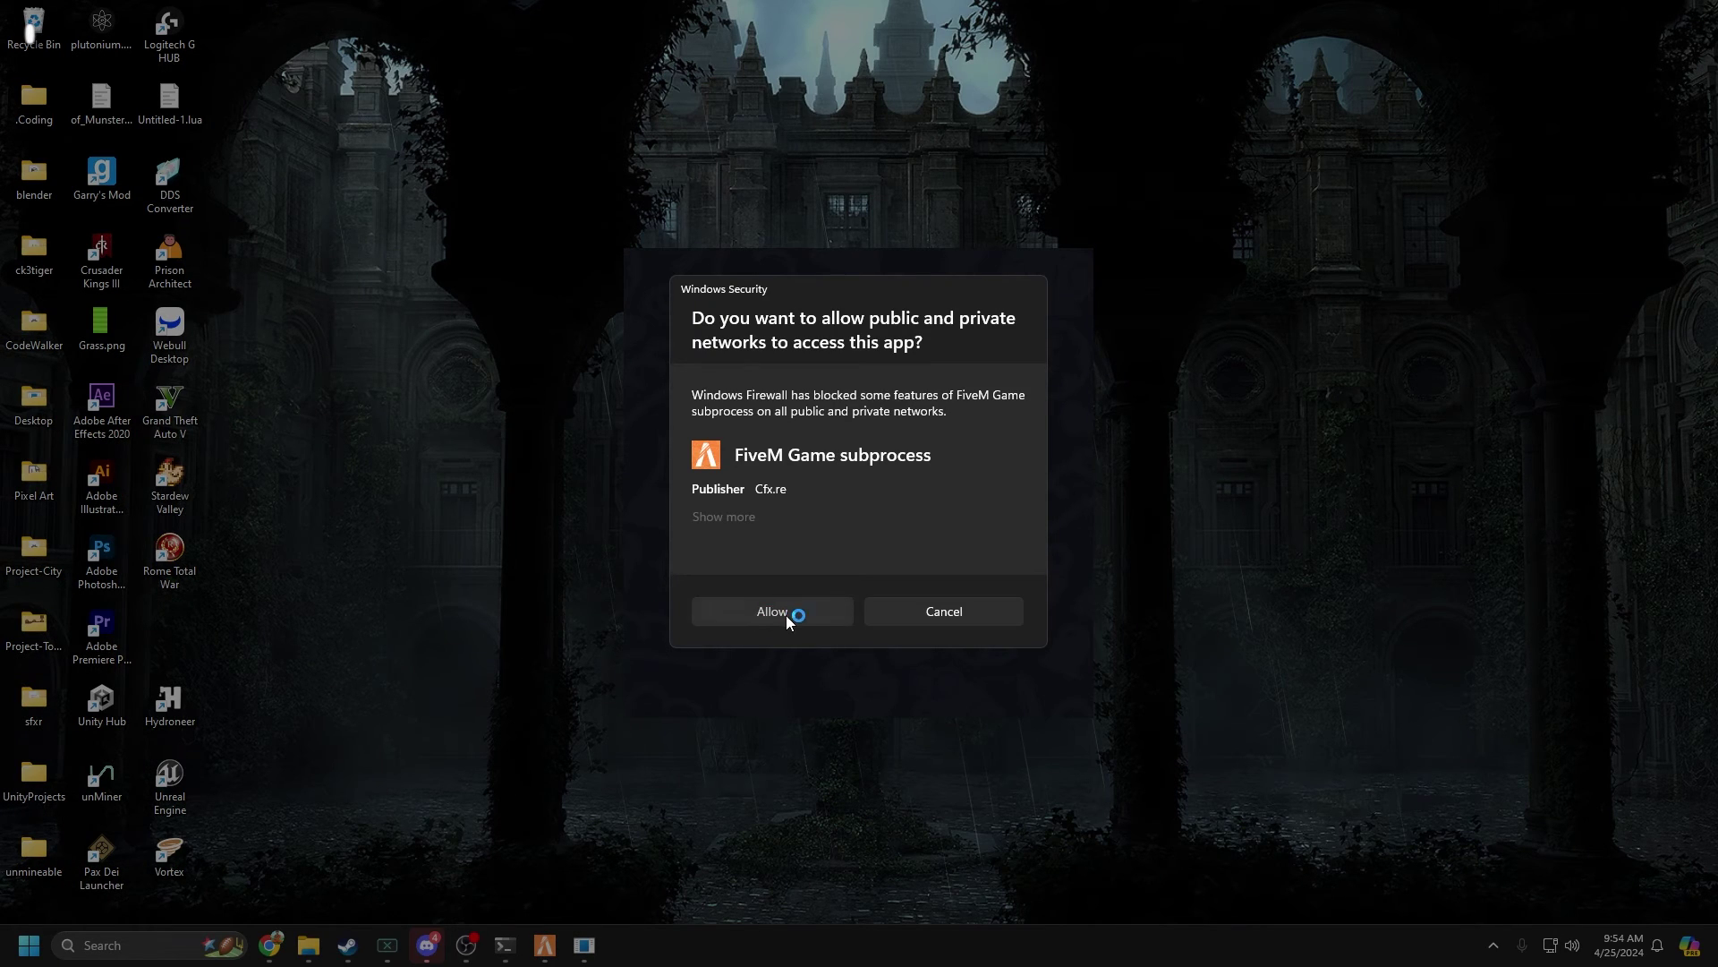
pyautogui.click(786, 615)
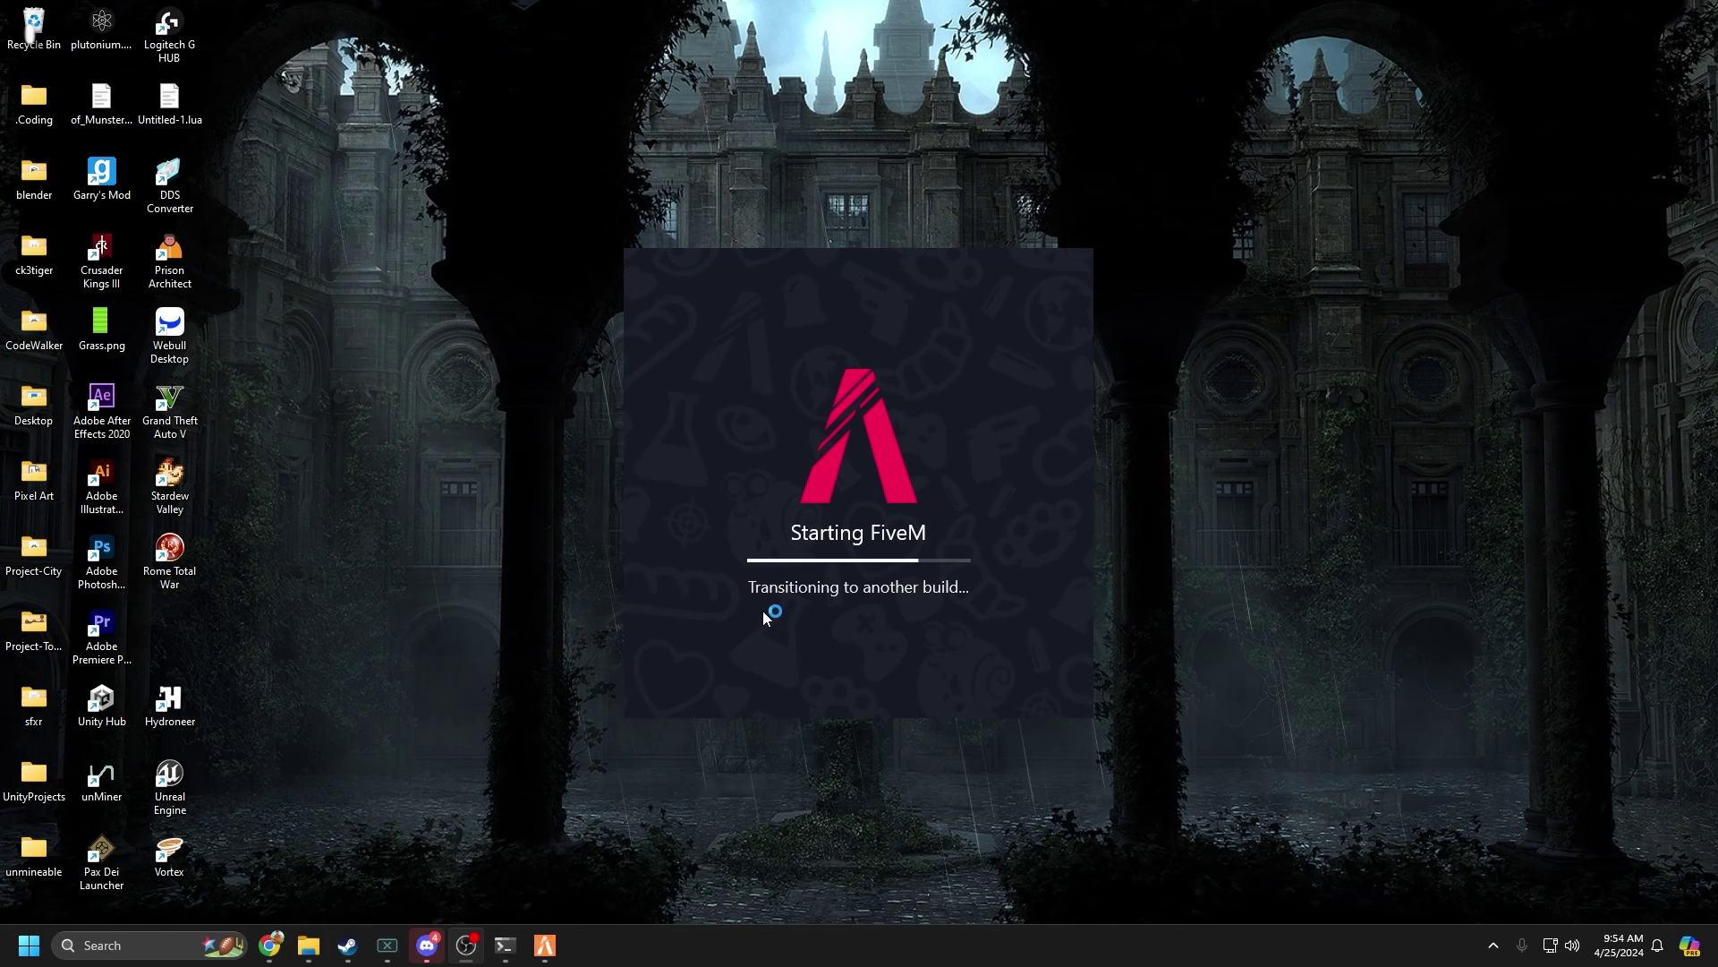
# Check the Cfx.re server console while FiveM starts, and minimize it again.
pyautogui.click(501, 947)
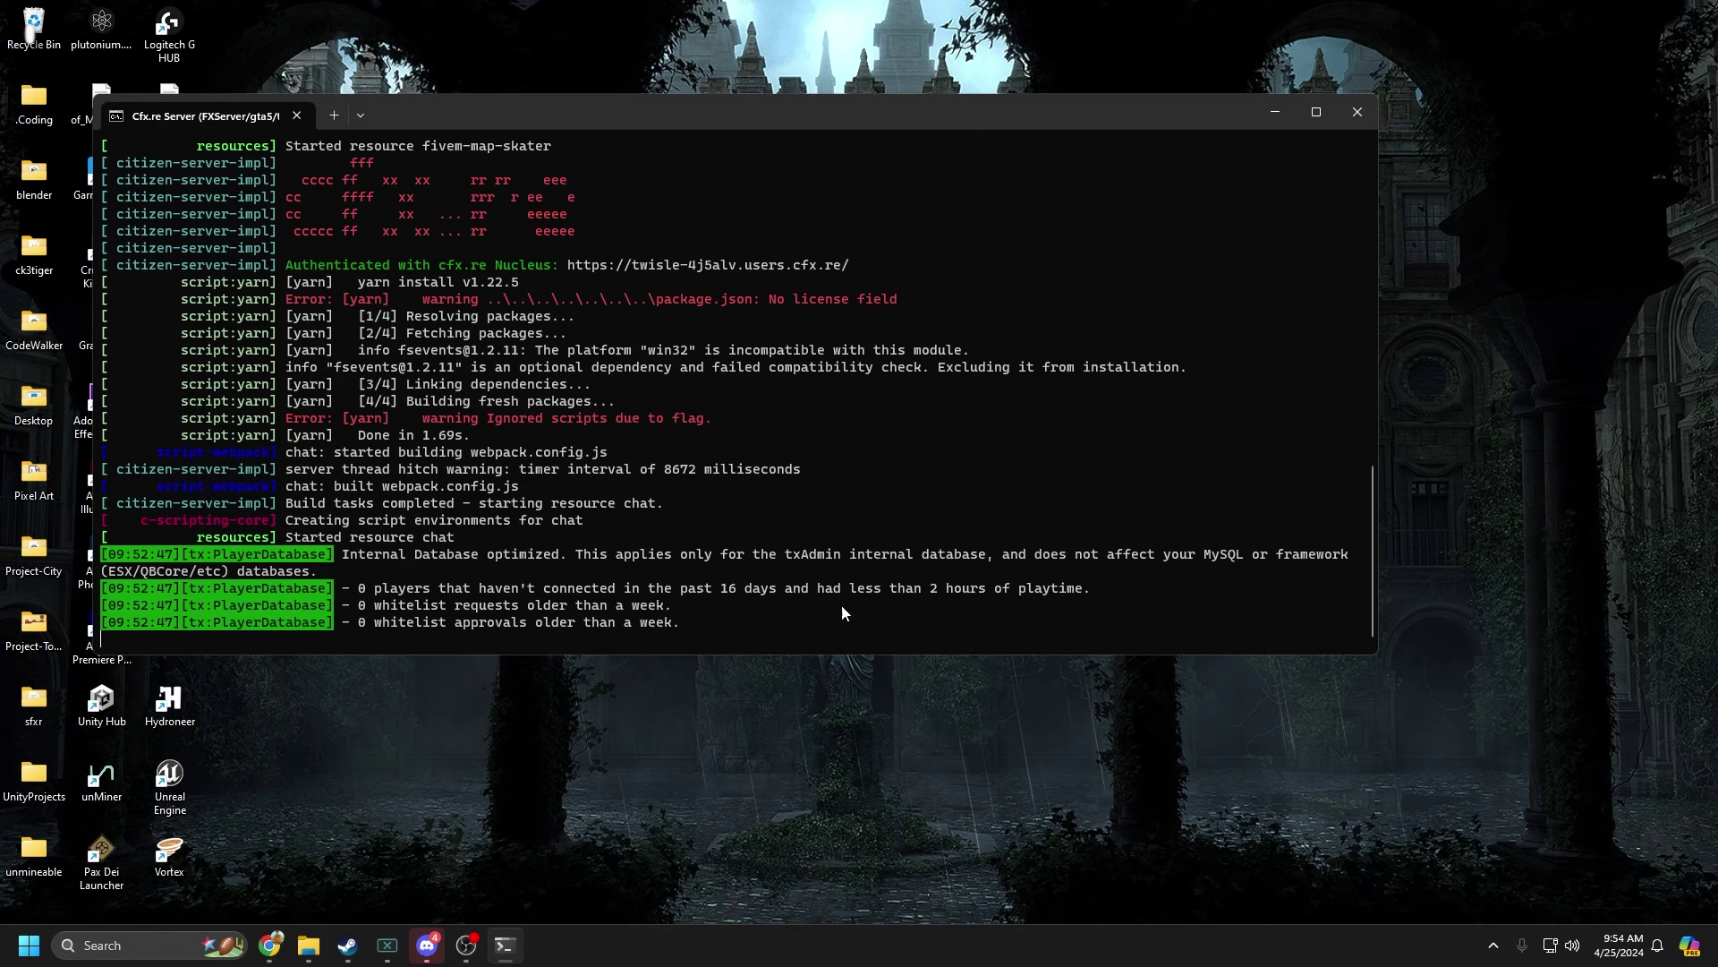
pyautogui.click(1274, 114)
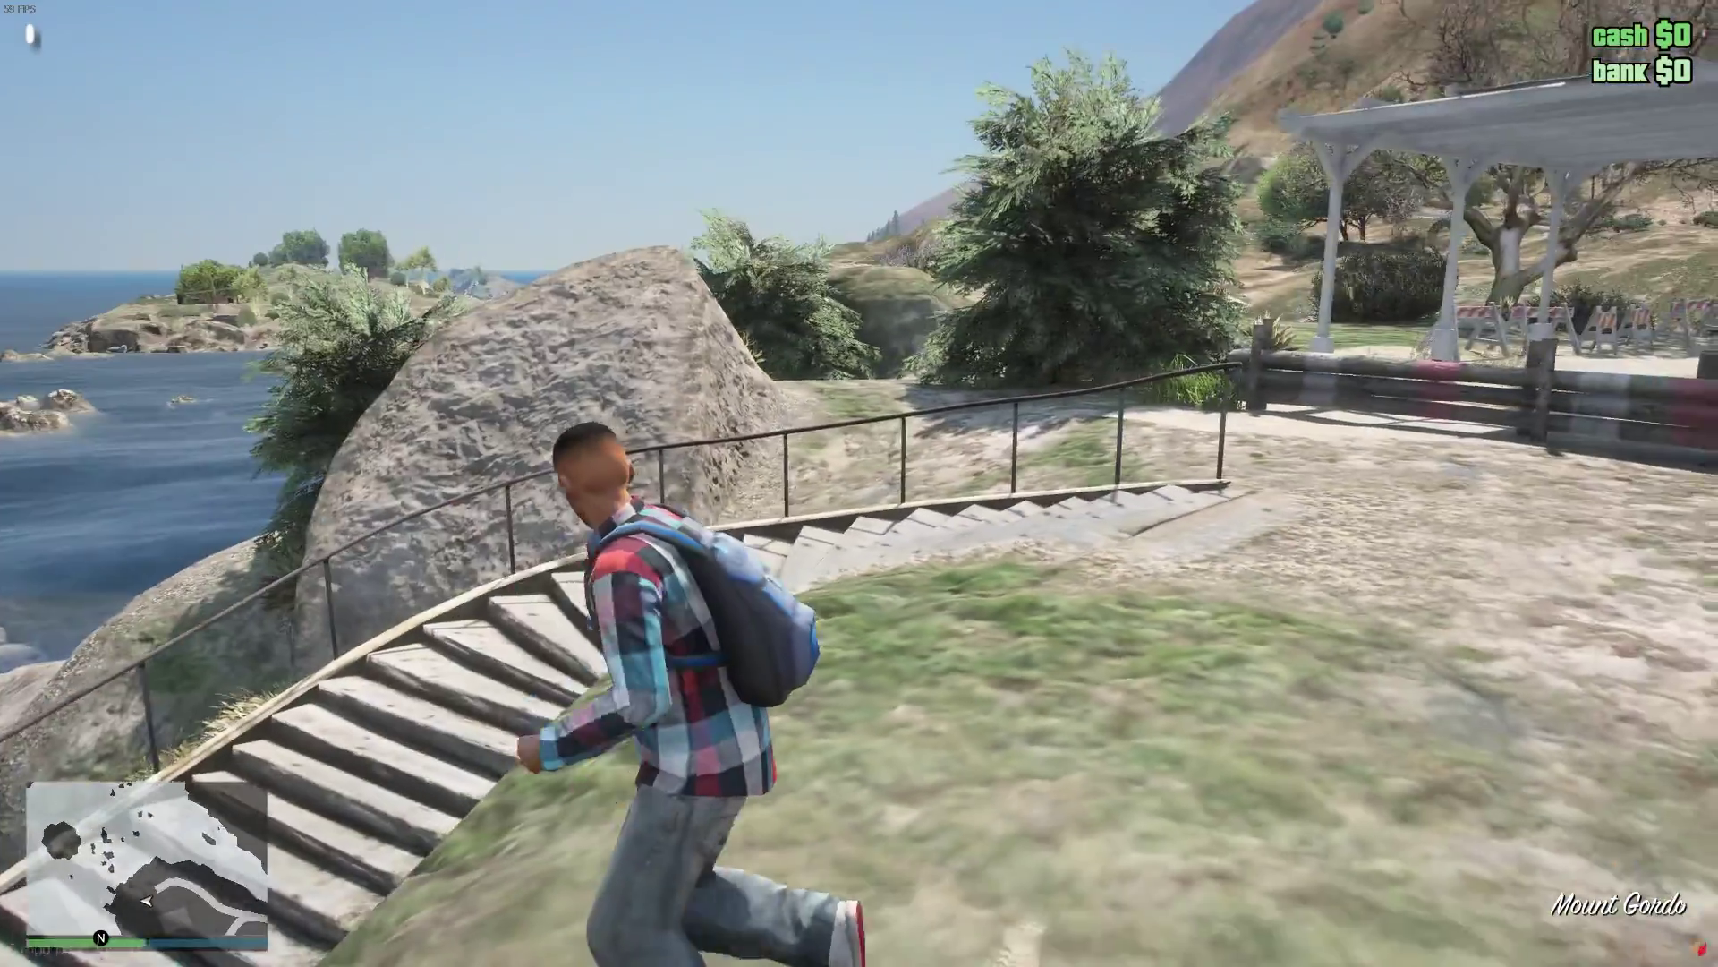
pyautogui.press('Tab')
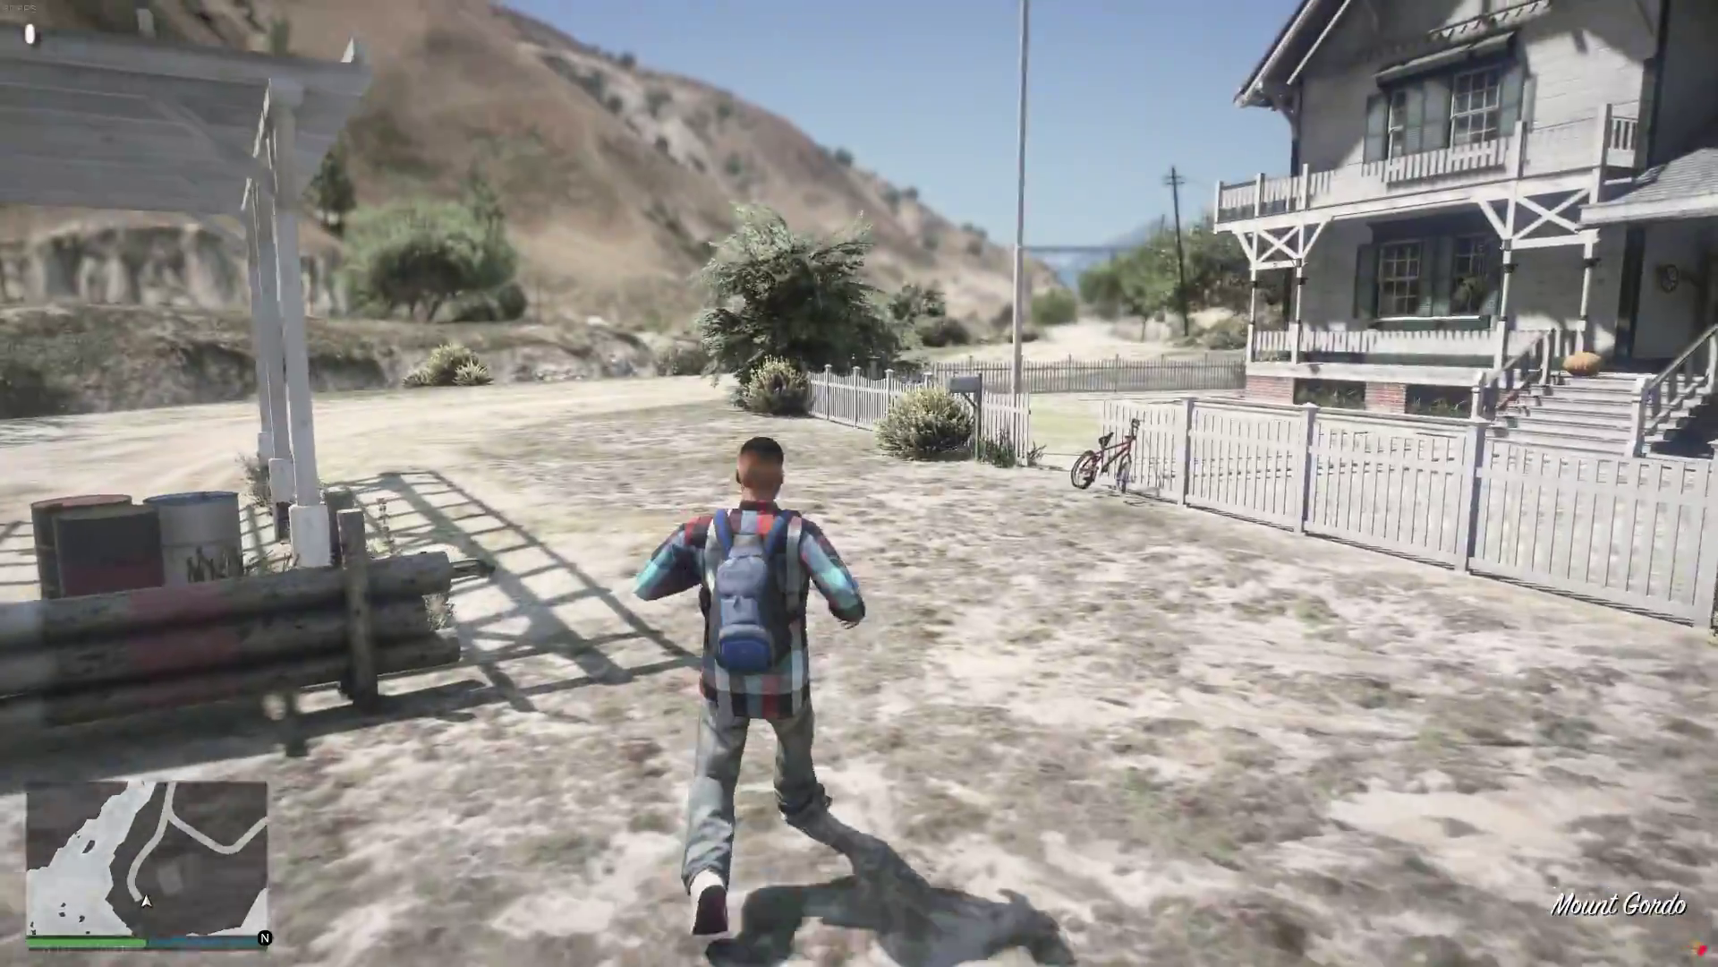
pyautogui.press('w')
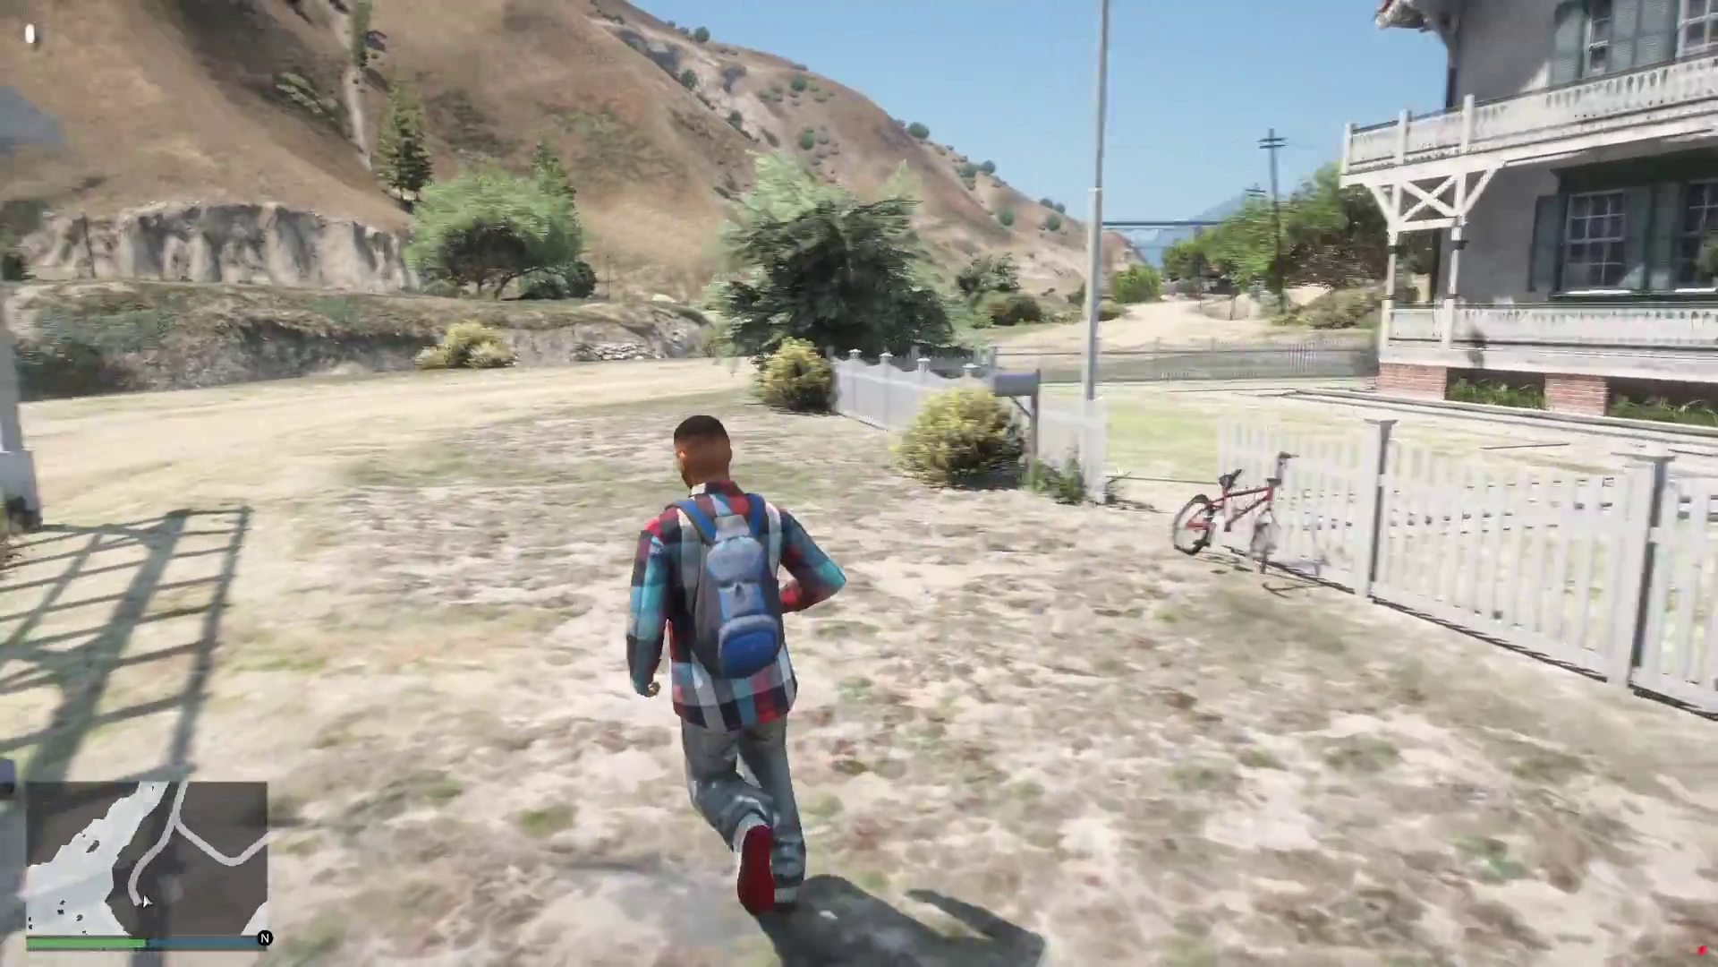
pyautogui.press('Escape')
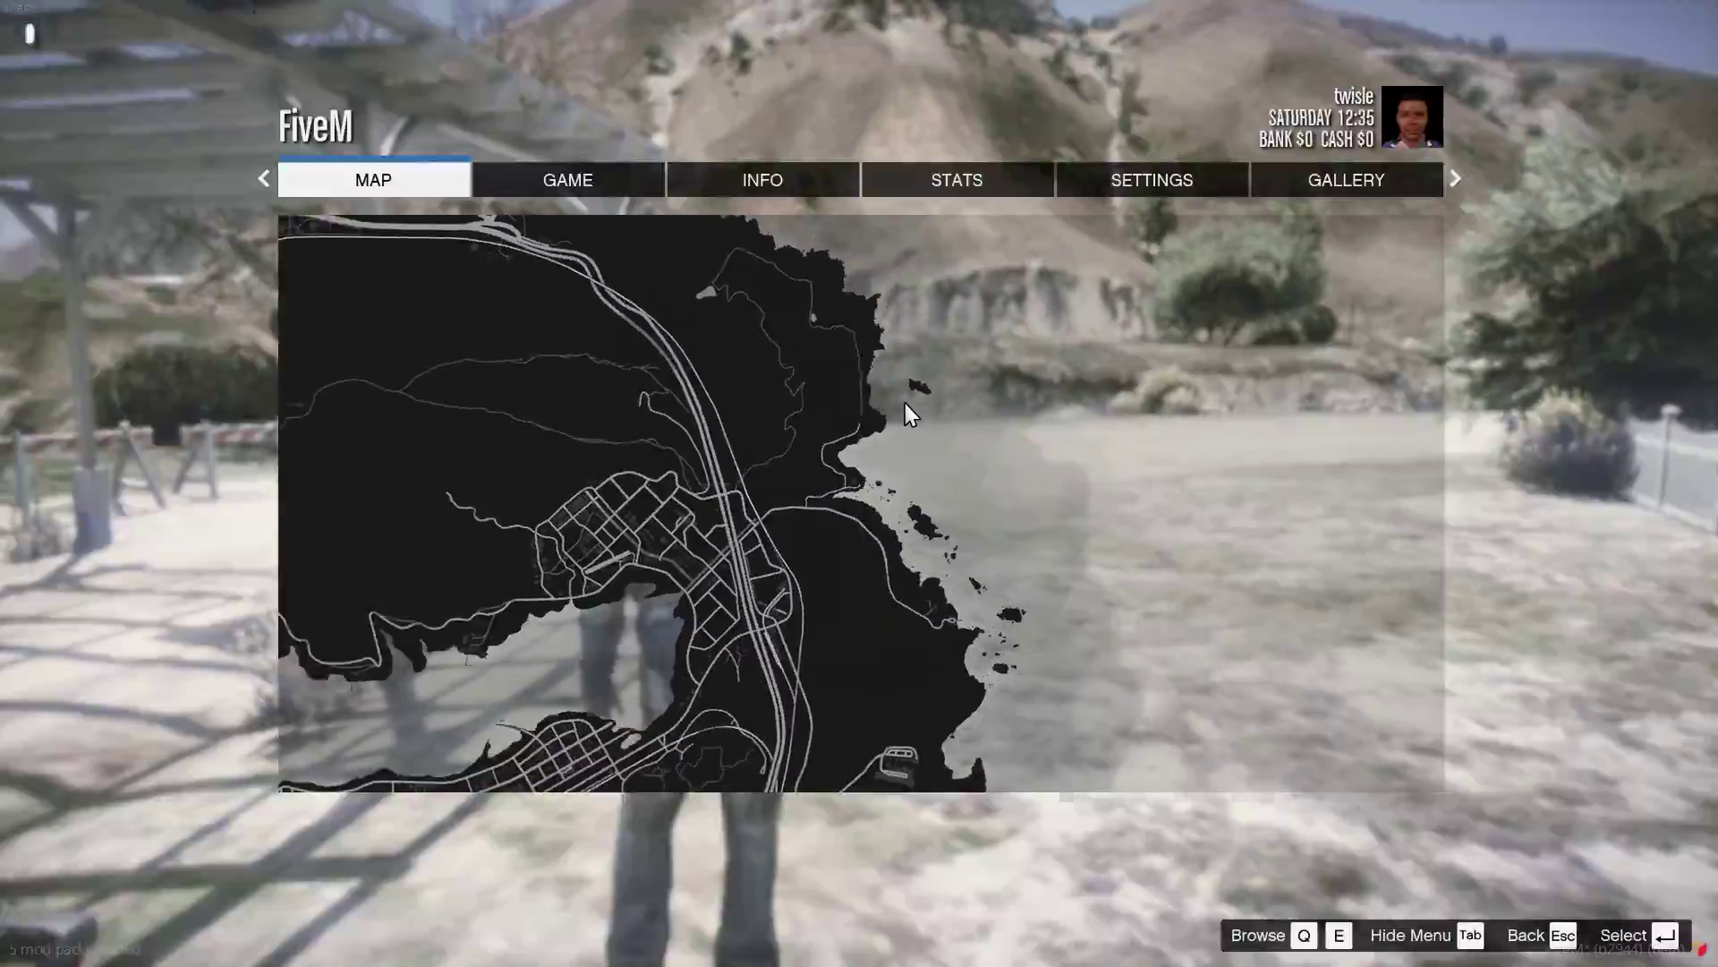
pyautogui.press('Escape')
pyautogui.press('w')
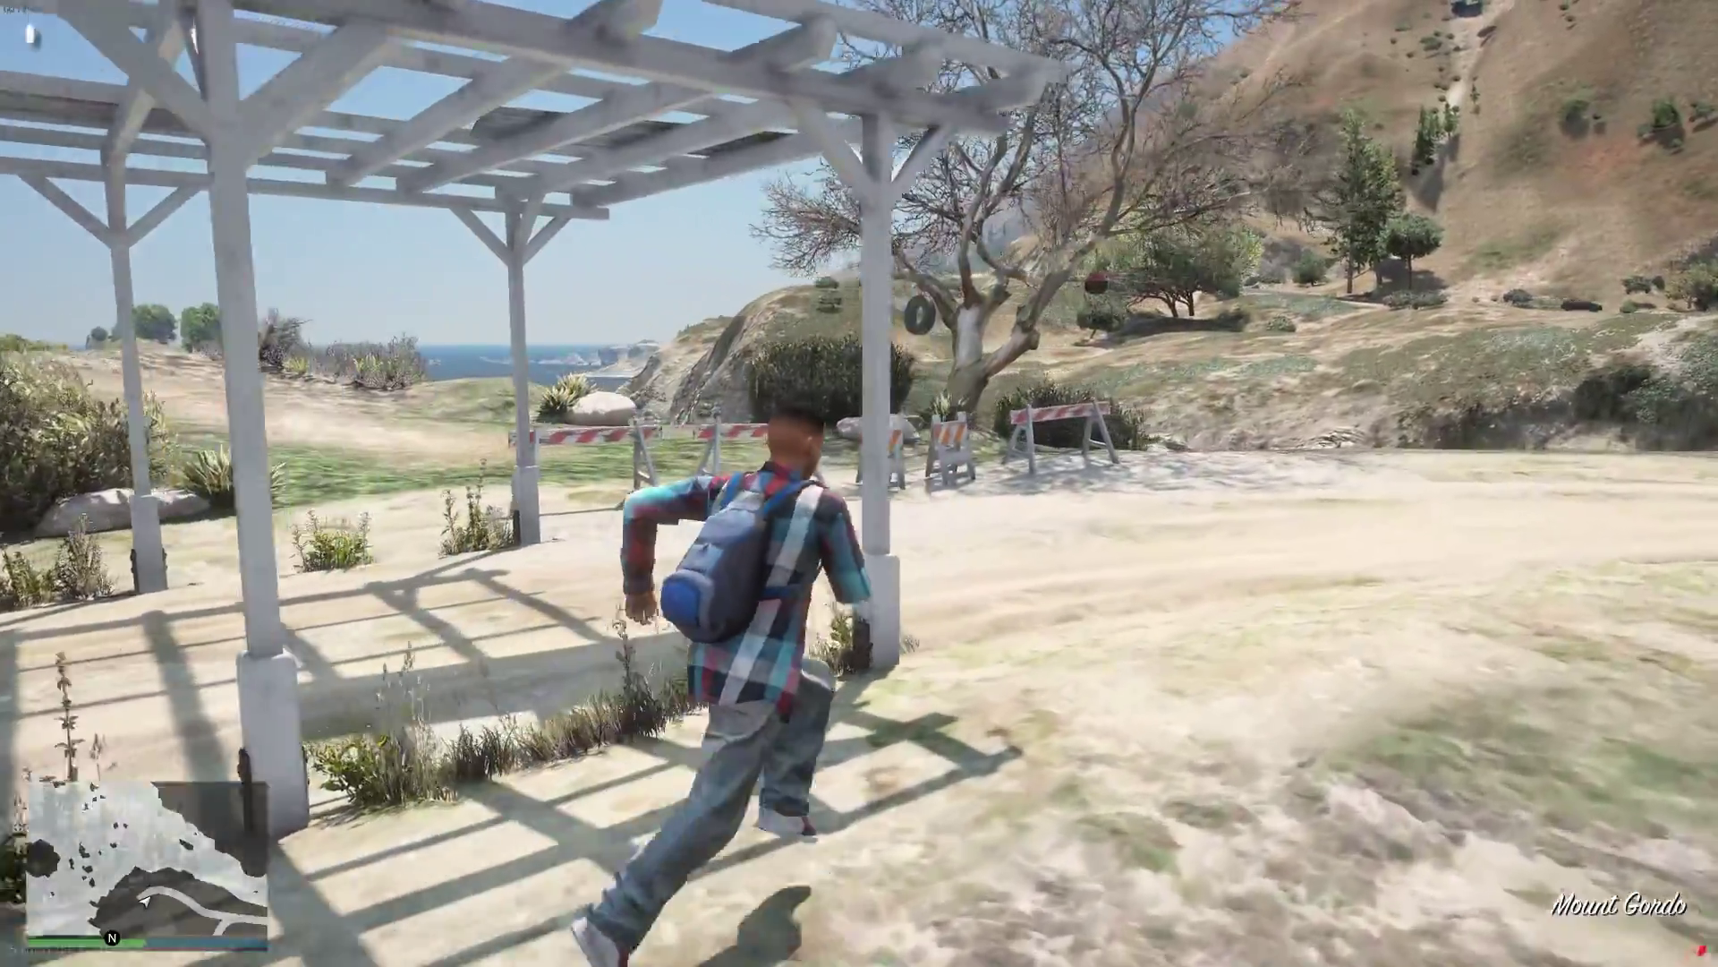
pyautogui.press('w')
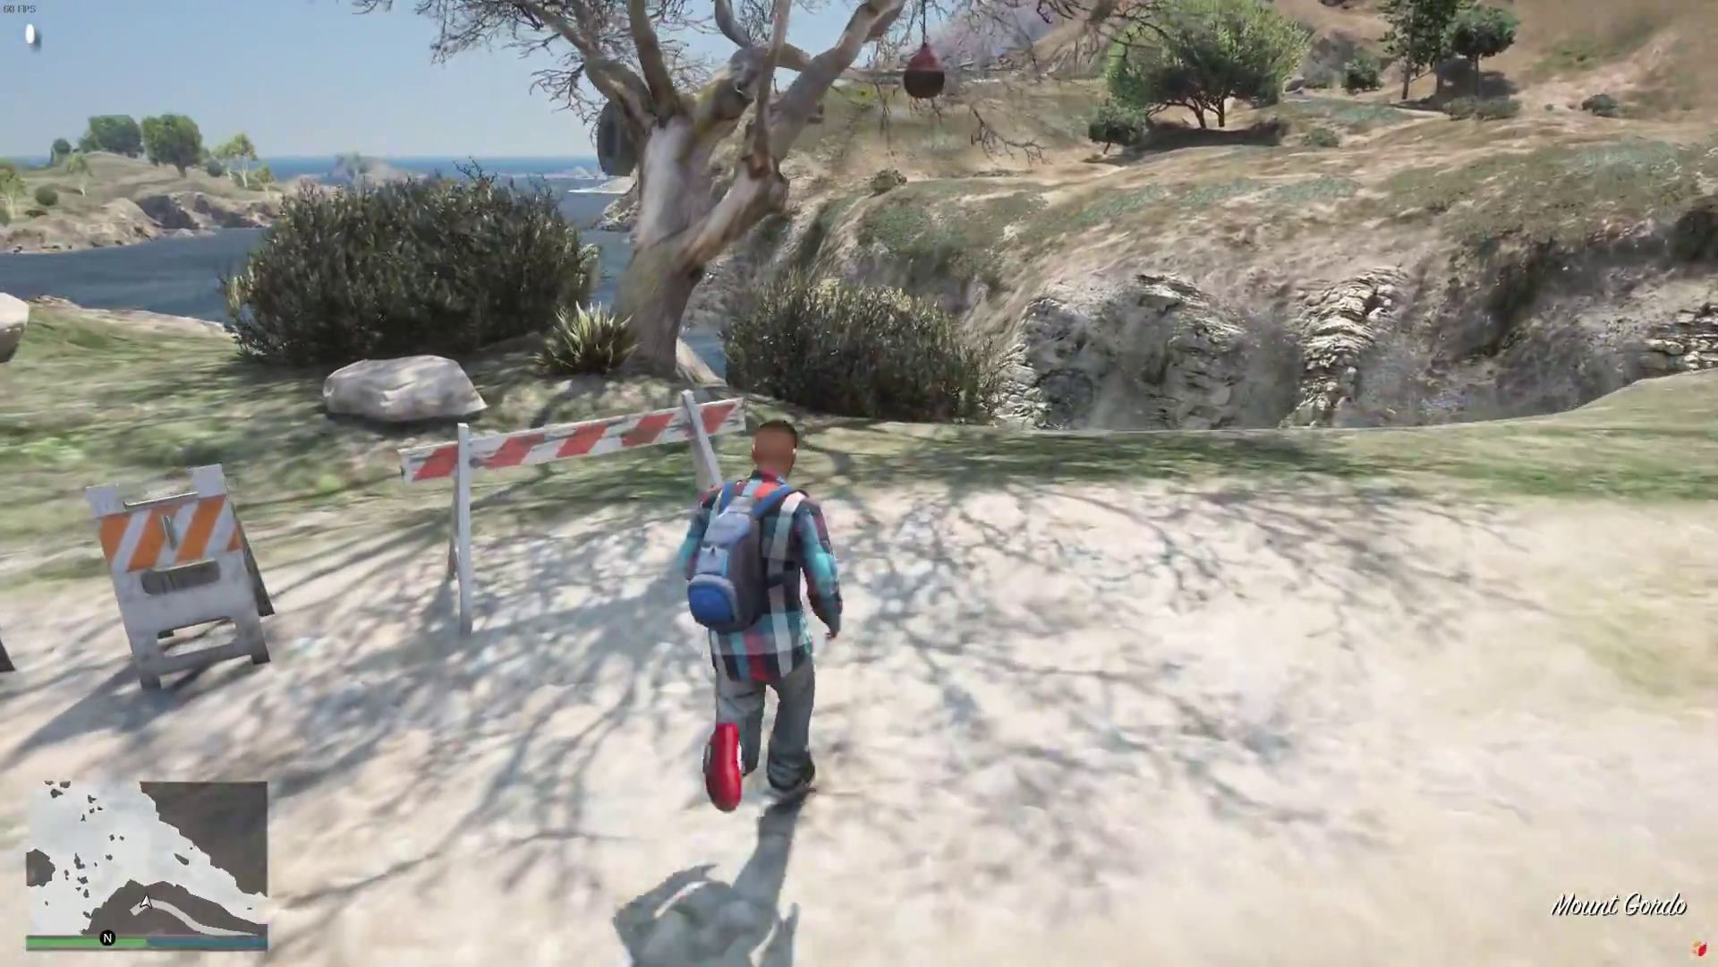
pyautogui.press('w')
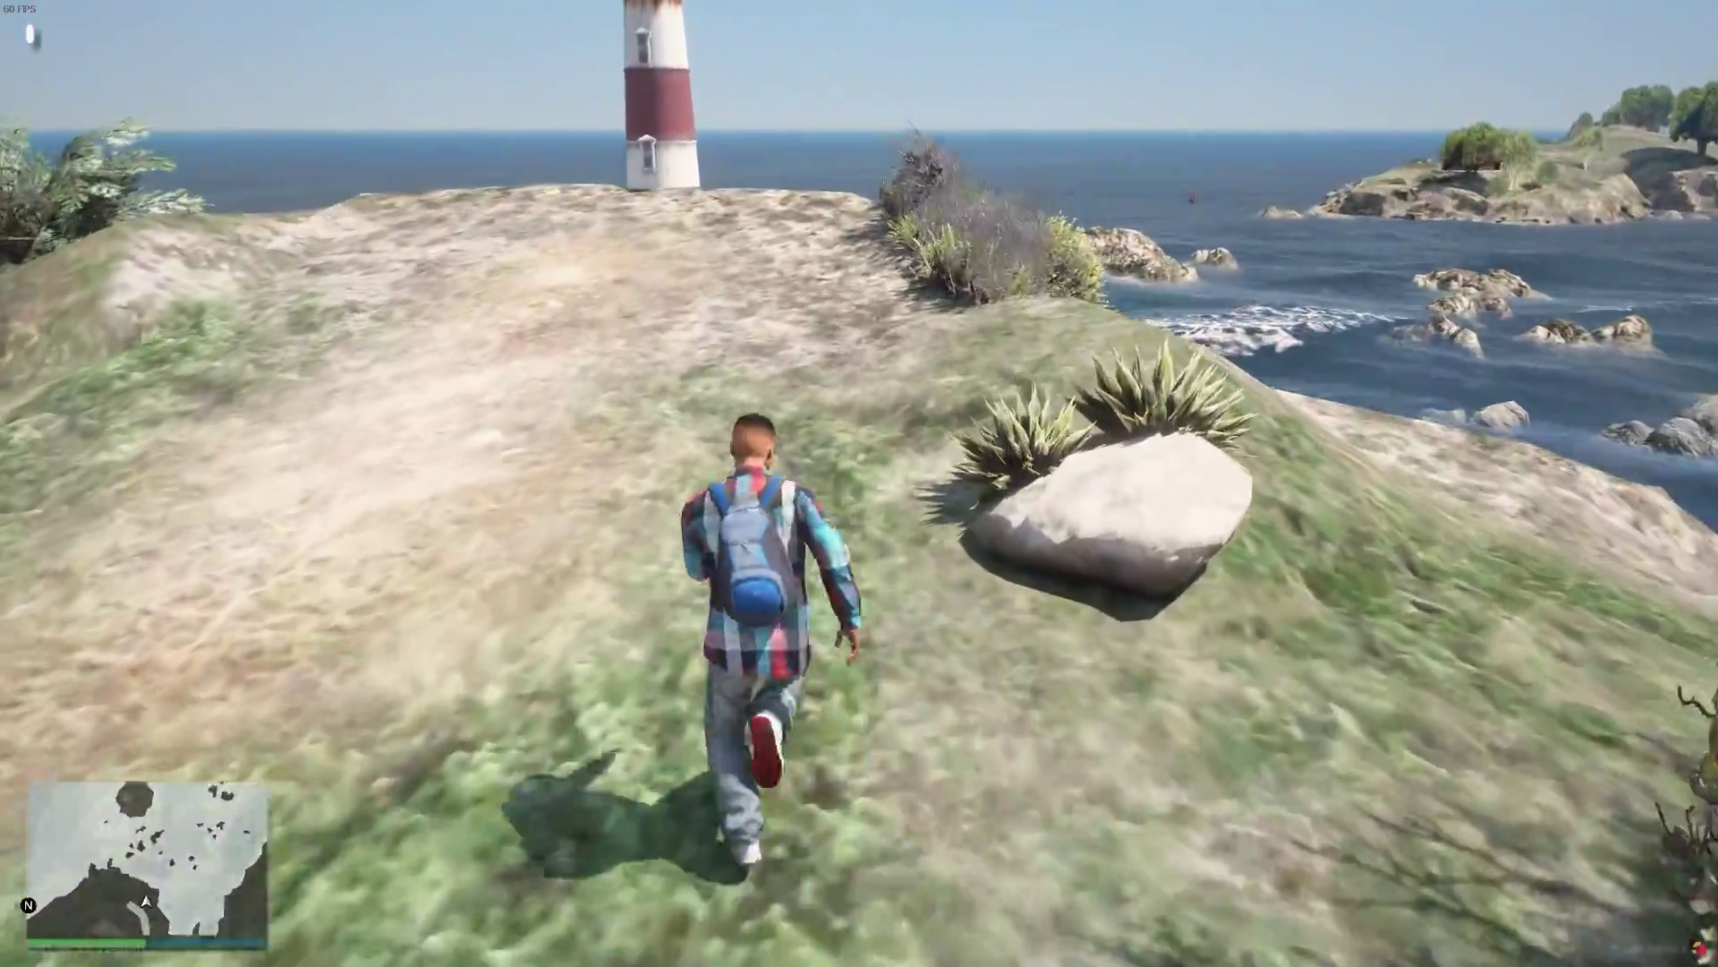
pyautogui.press('w')
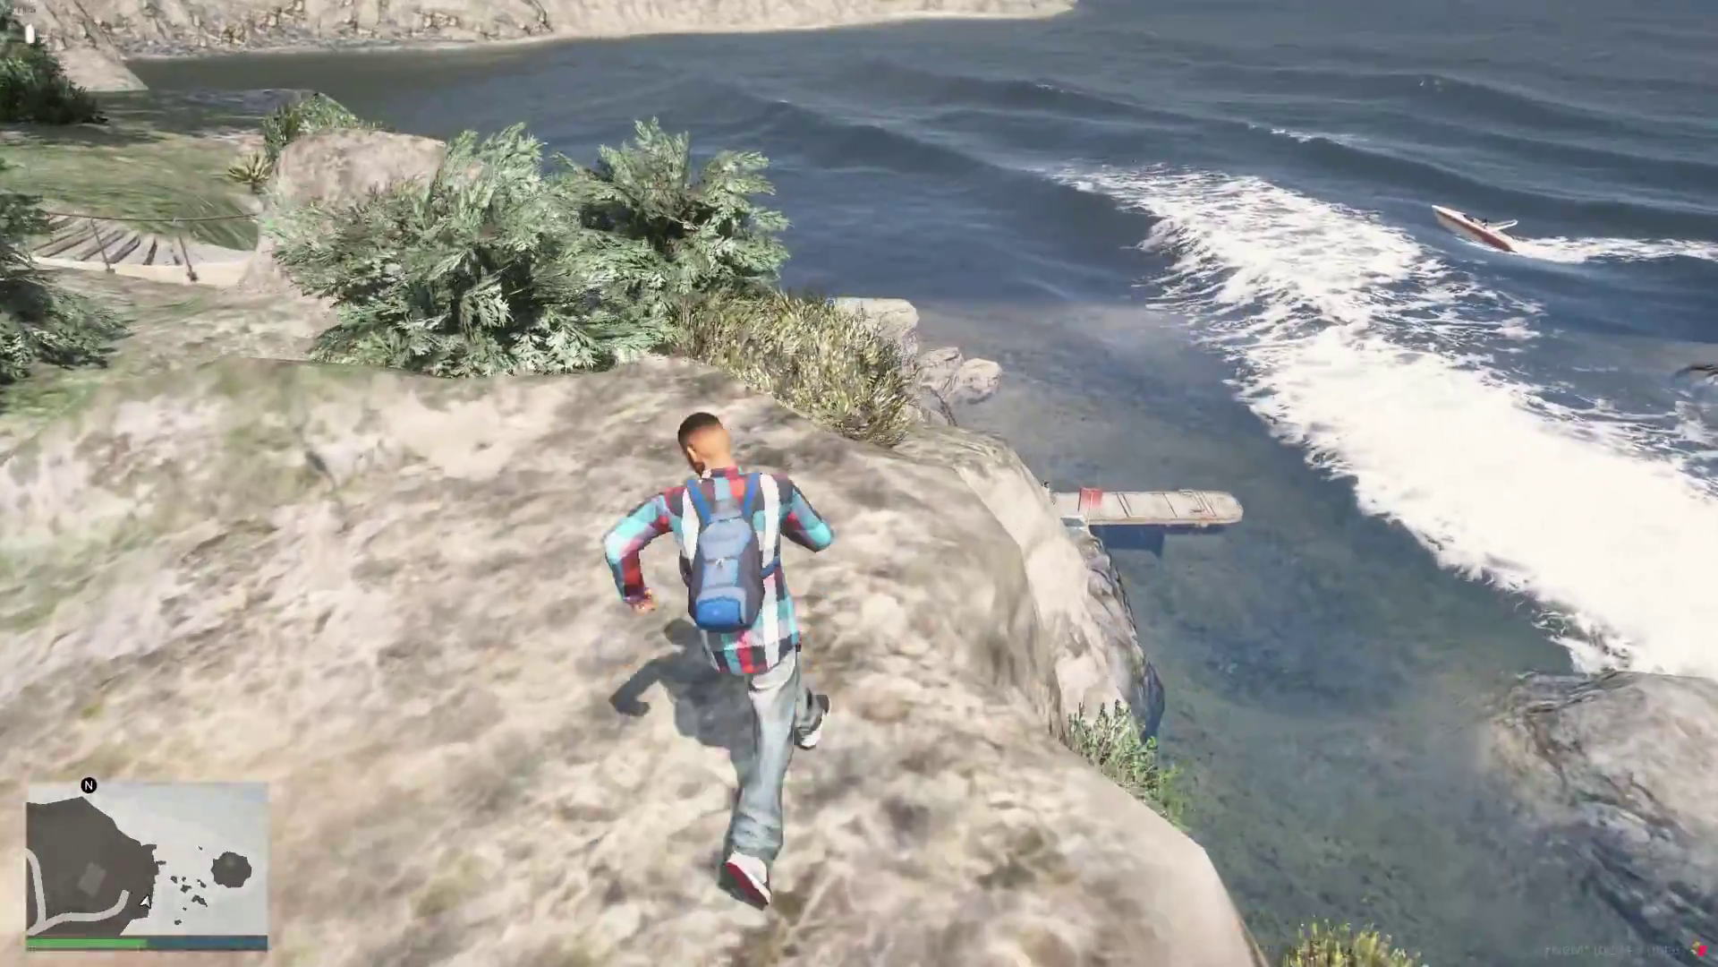
pyautogui.press('w')
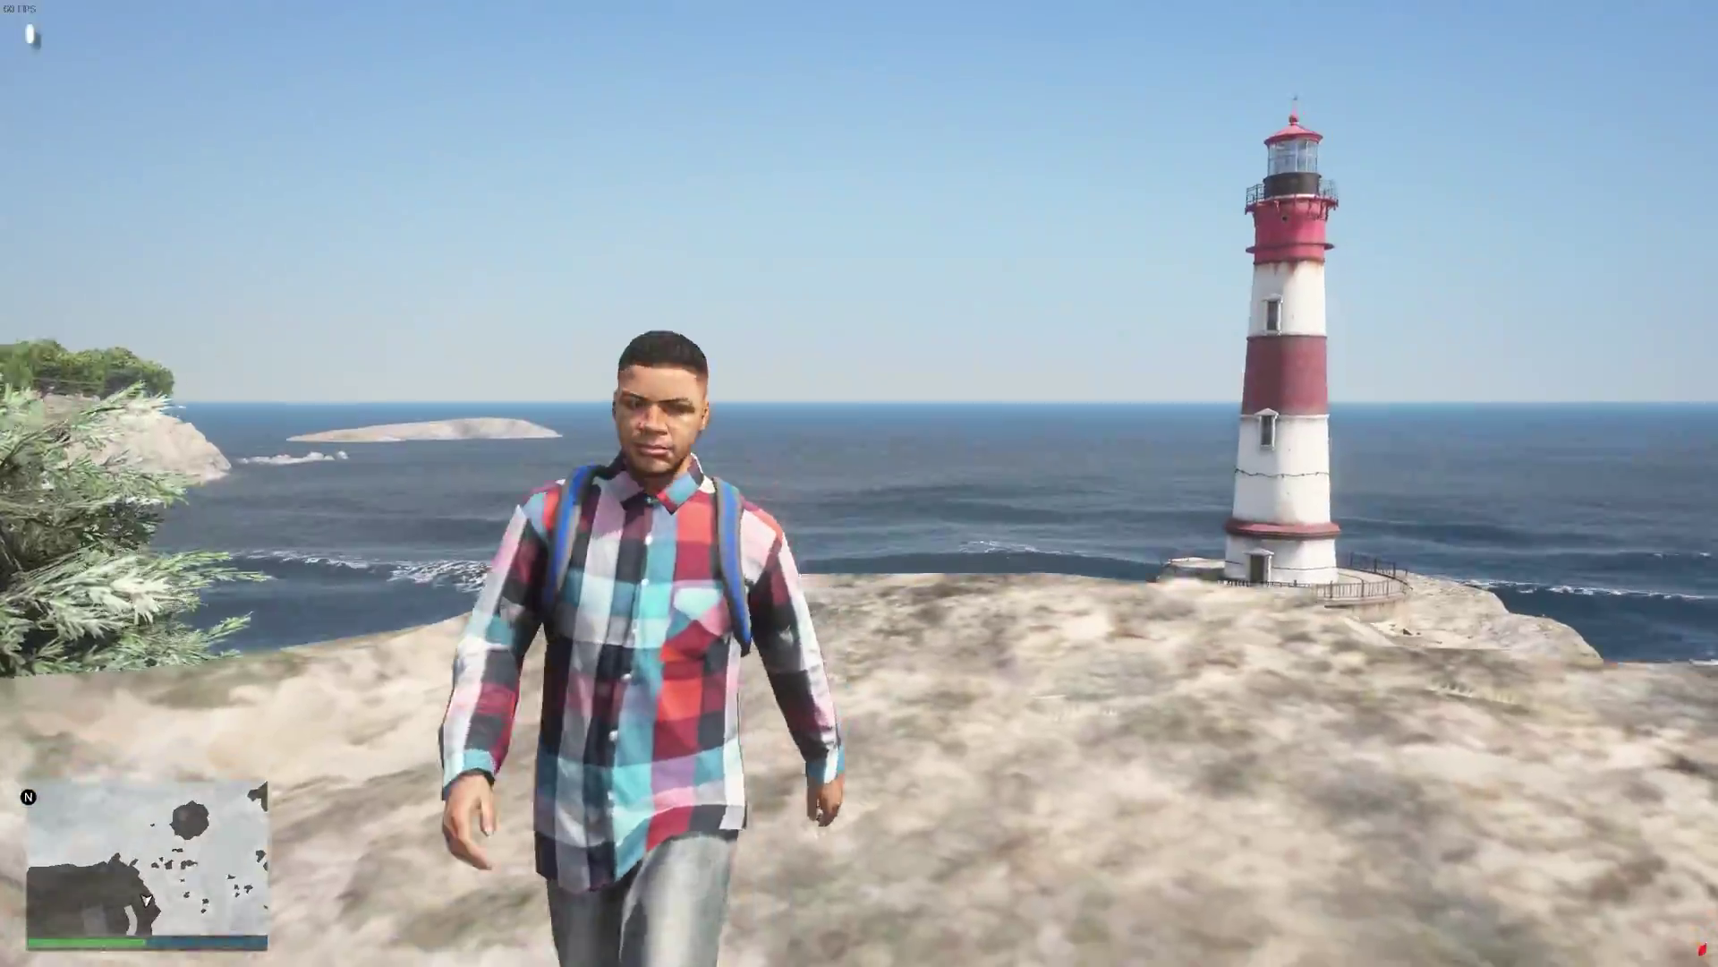
pyautogui.press('s')
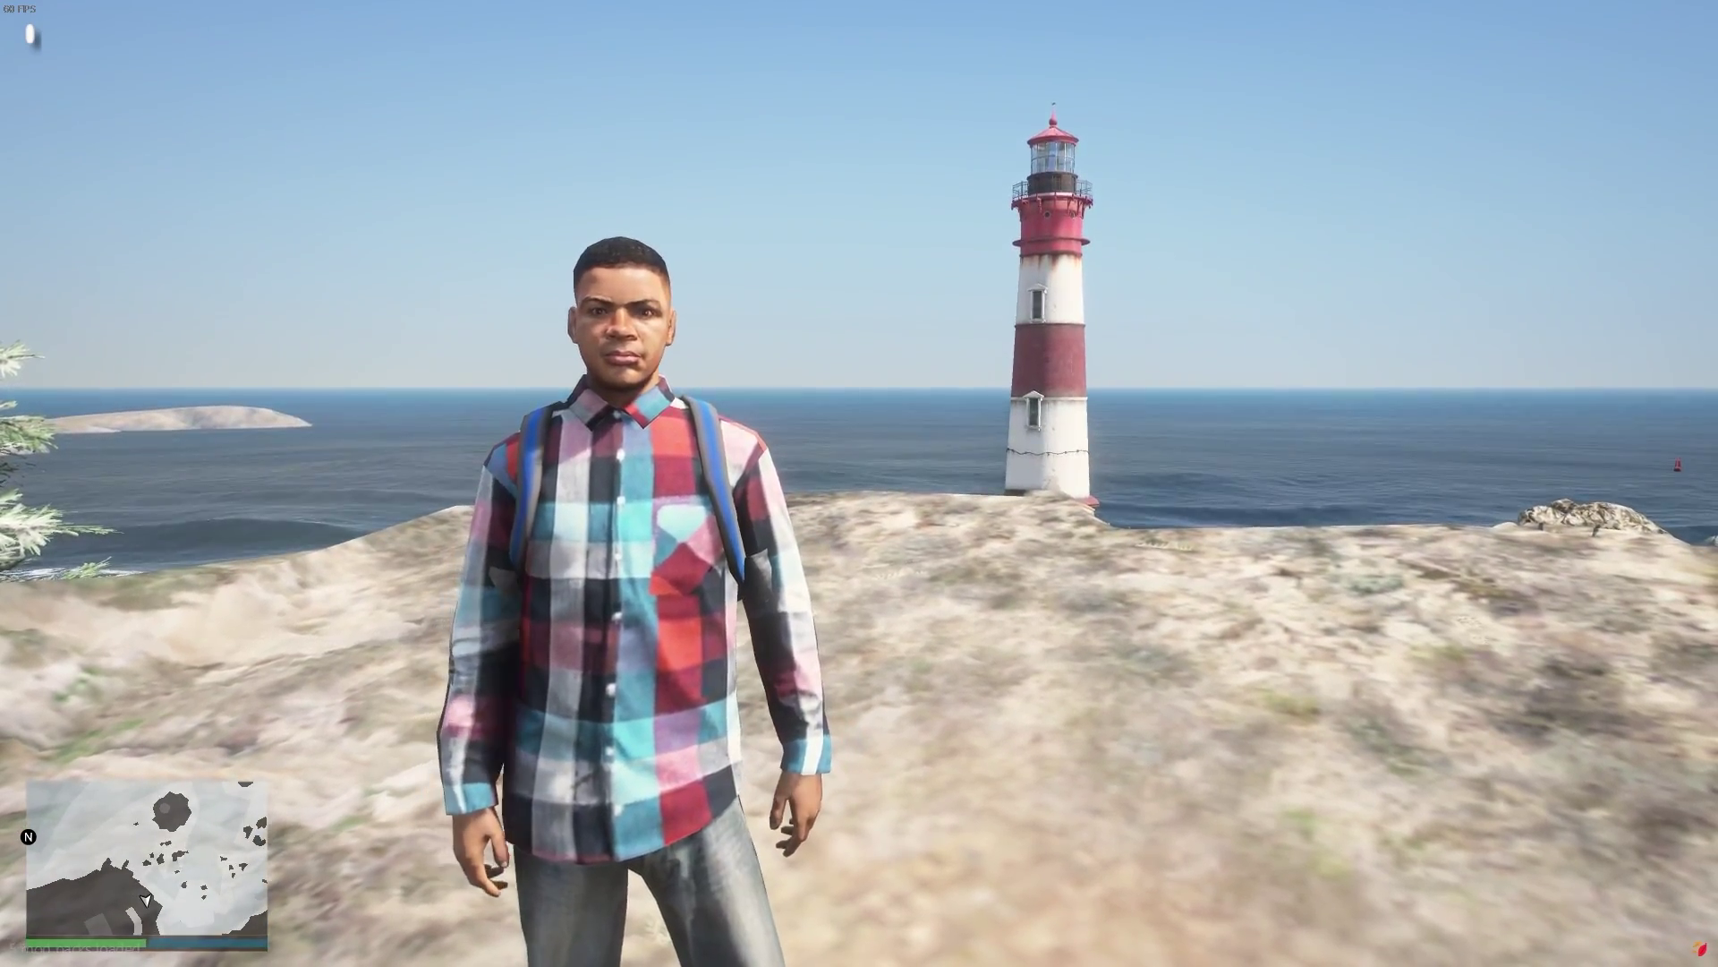